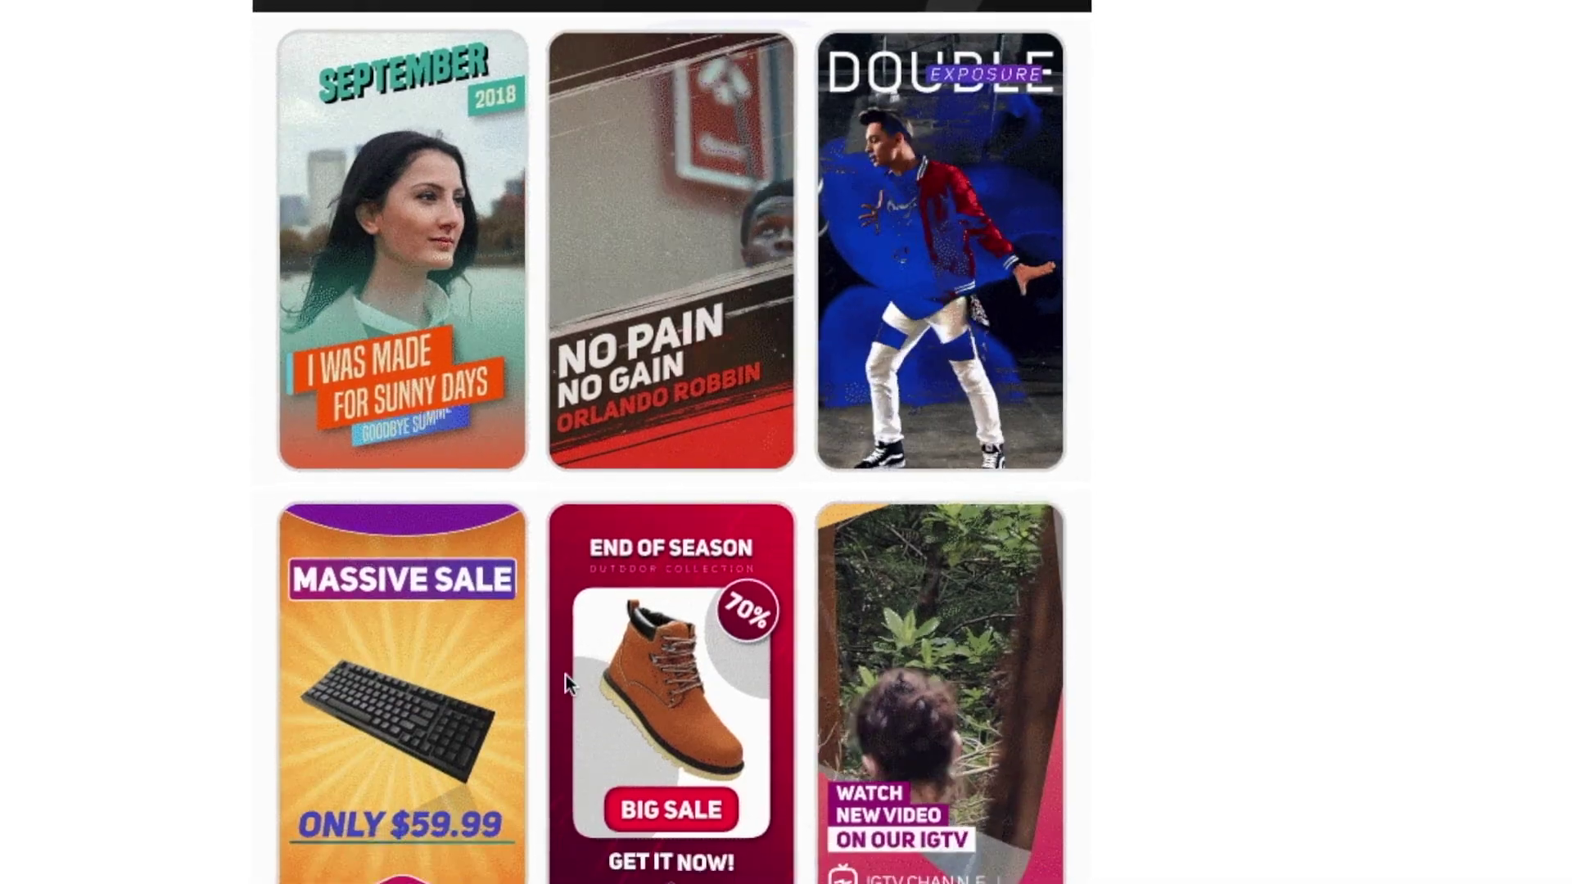
Scroll through the Instagram story template previews, then start a new Final Cut Pro project
{"action": "scroll", "coordinate": [568, 622], "scroll_direction": "up", "scroll_amount": 2}
{"action": "scroll", "coordinate": [566, 573], "scroll_direction": "down", "scroll_amount": 7}
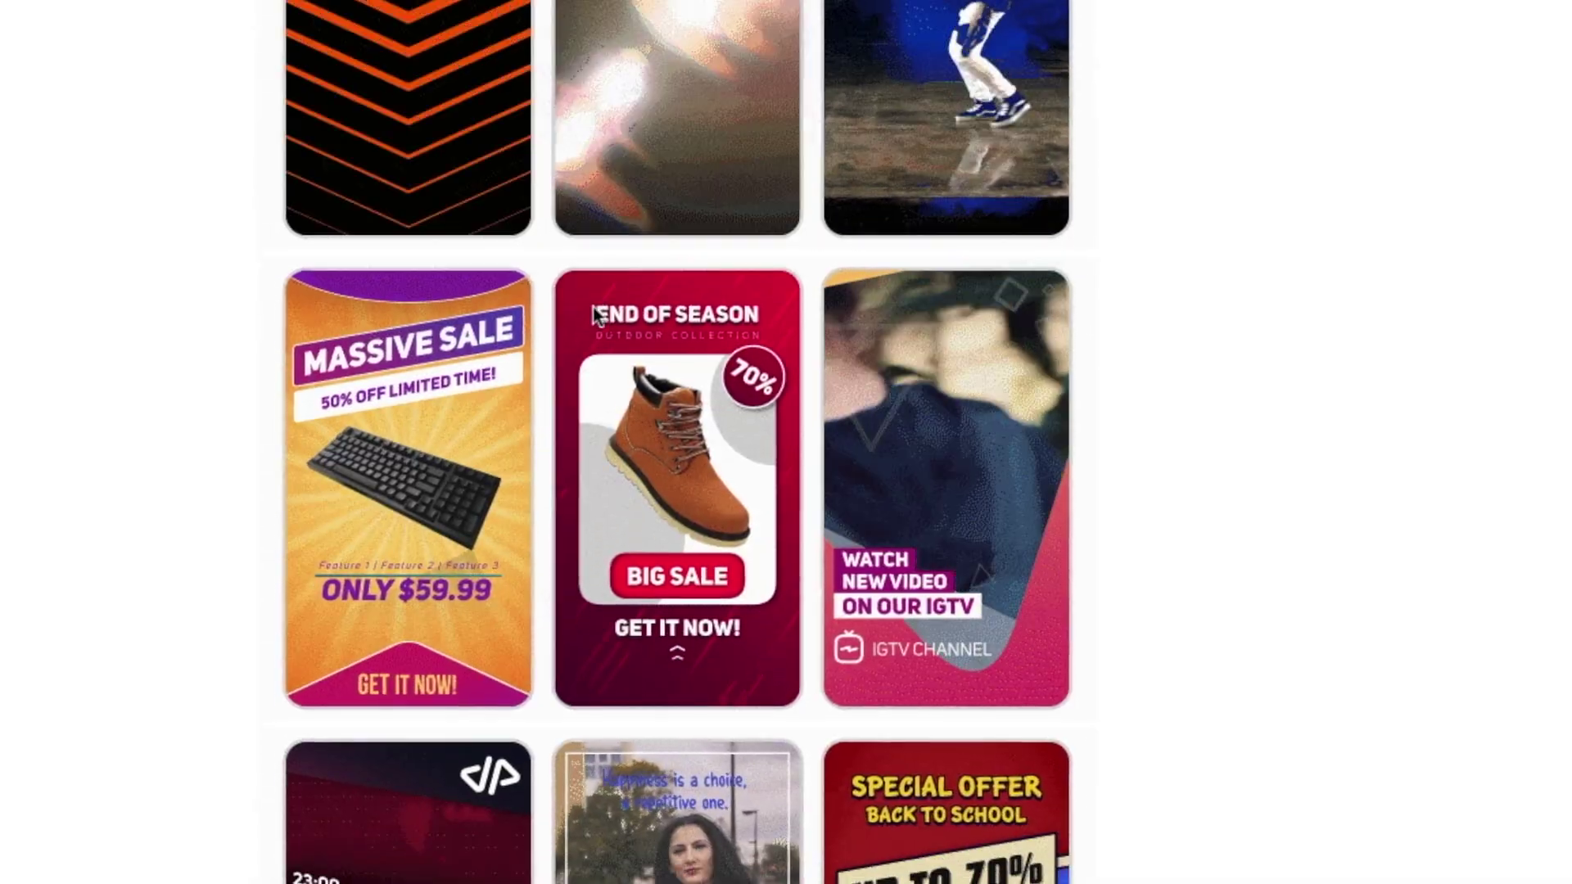
{"action": "scroll", "coordinate": [684, 442], "scroll_direction": "down", "scroll_amount": 5}
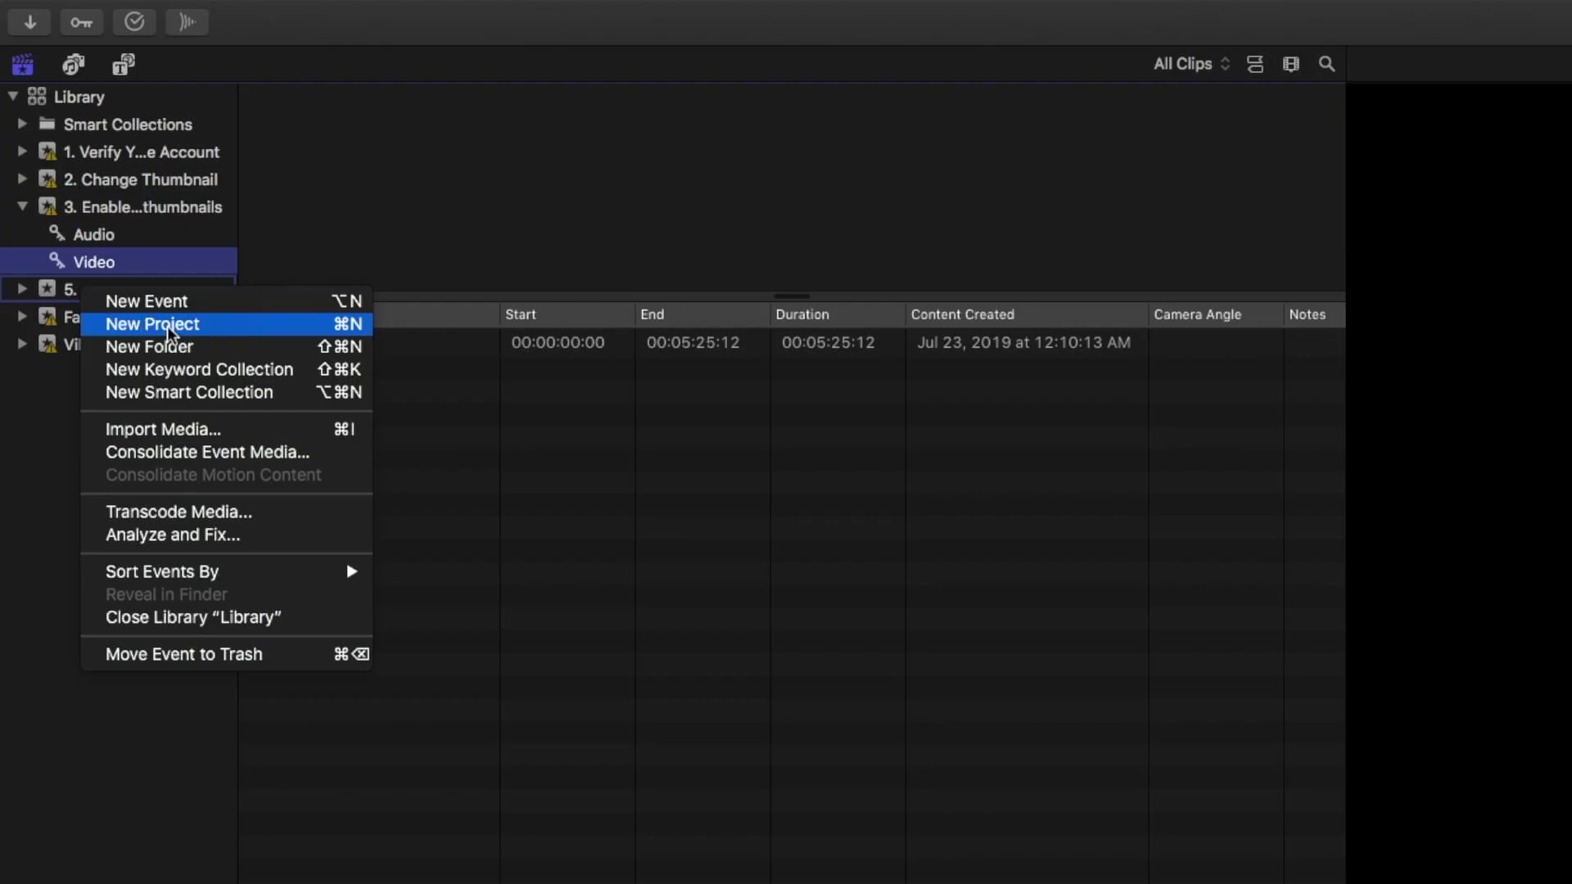
{"action": "left_click", "coordinate": [167, 325]}
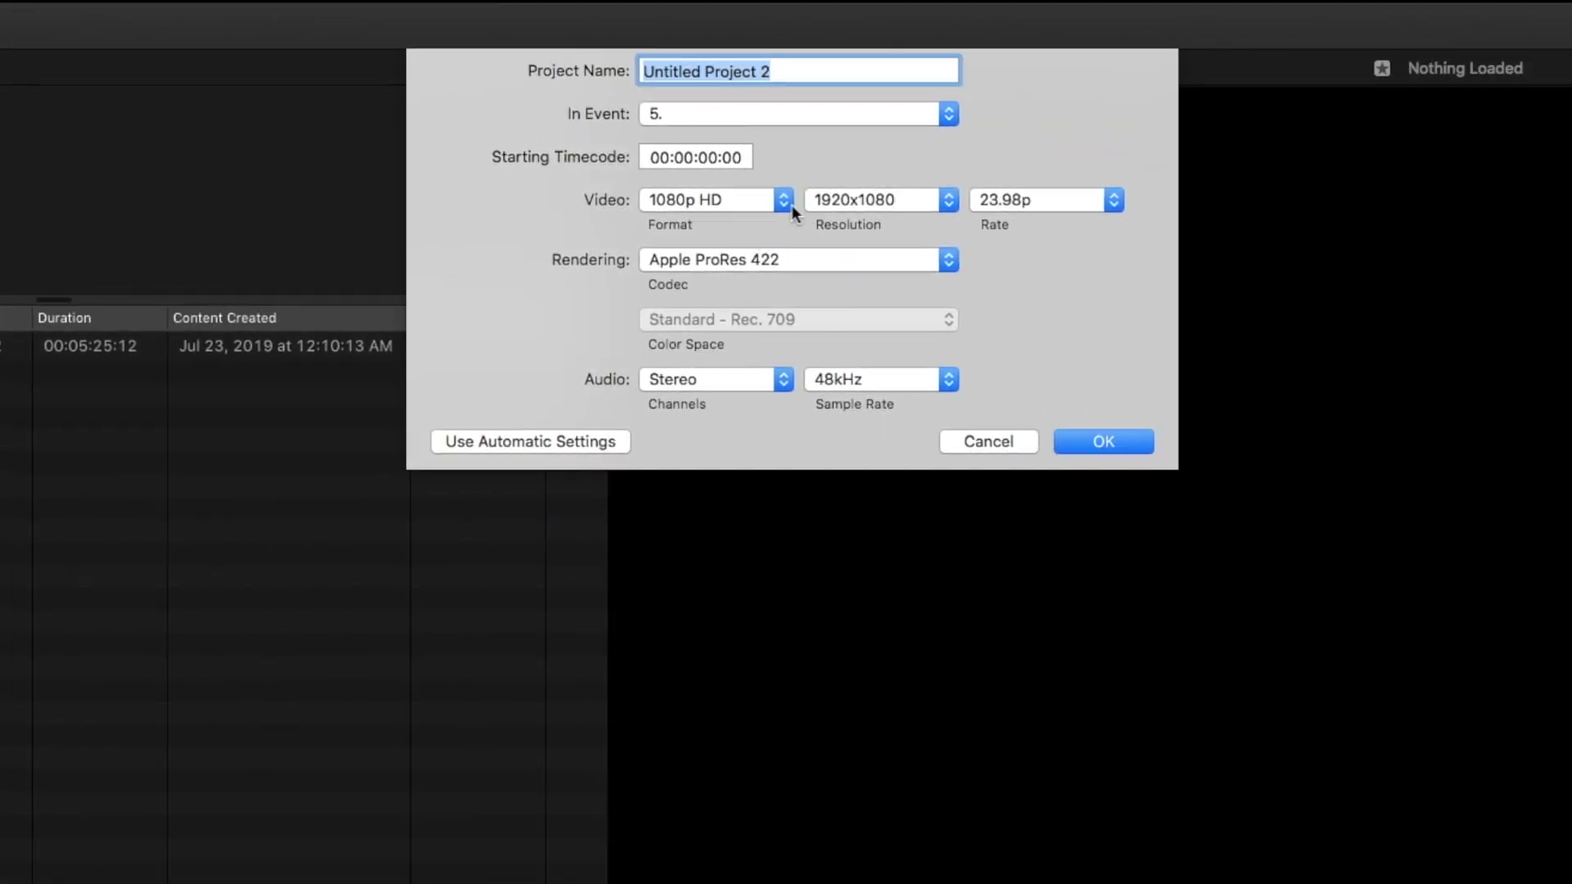
Set the new project's video format to Custom at 1080 × 1920
{"action": "left_click", "coordinate": [787, 200]}
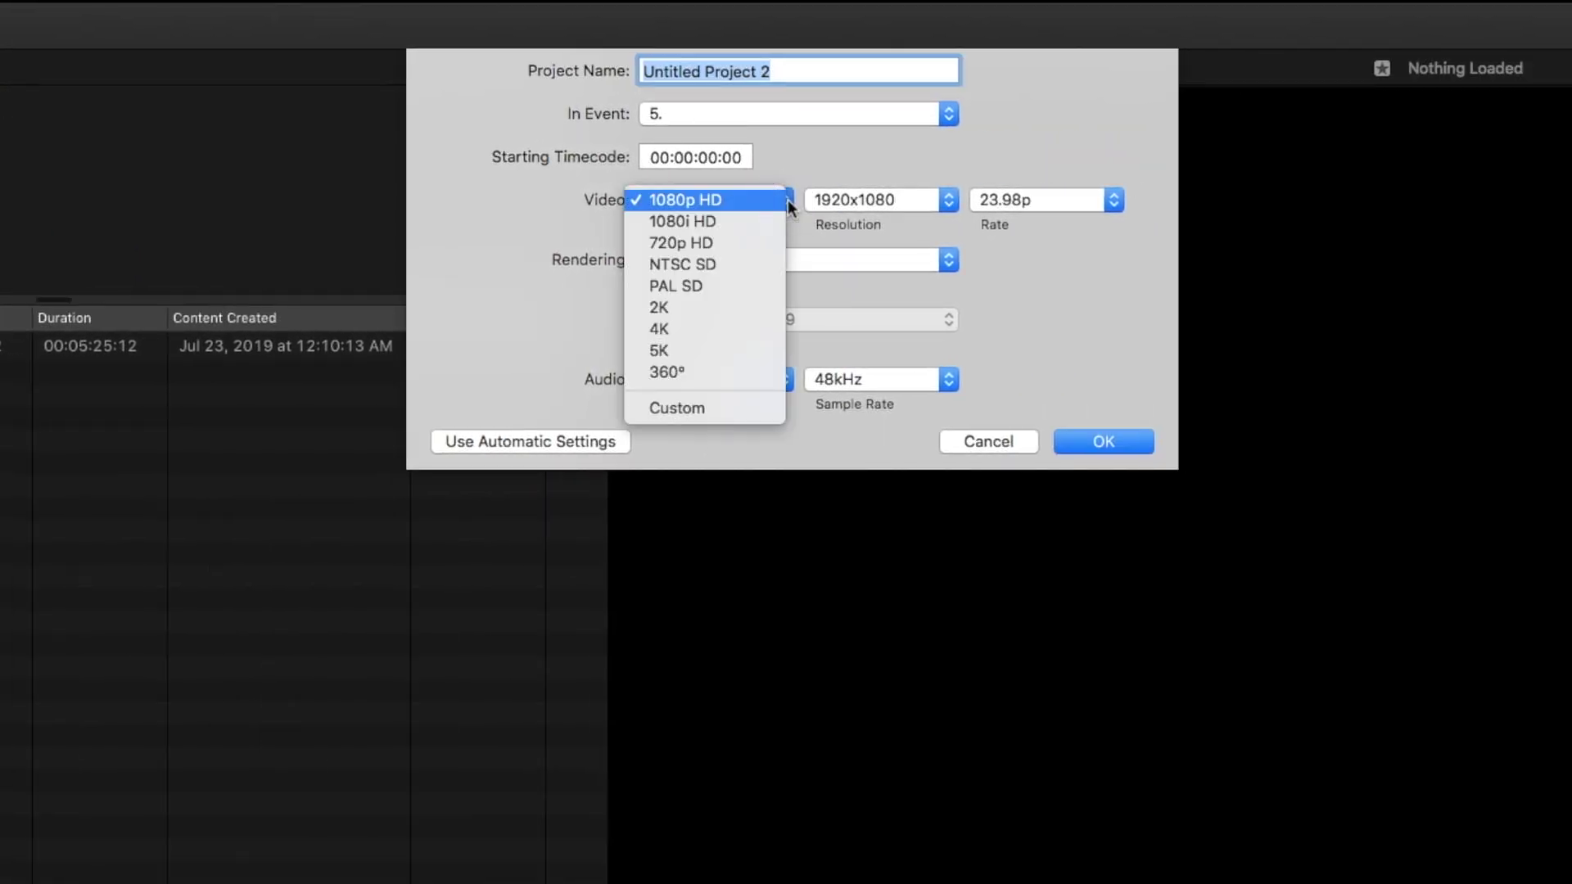
{"action": "left_click", "coordinate": [710, 408]}
{"action": "left_click", "coordinate": [859, 198]}
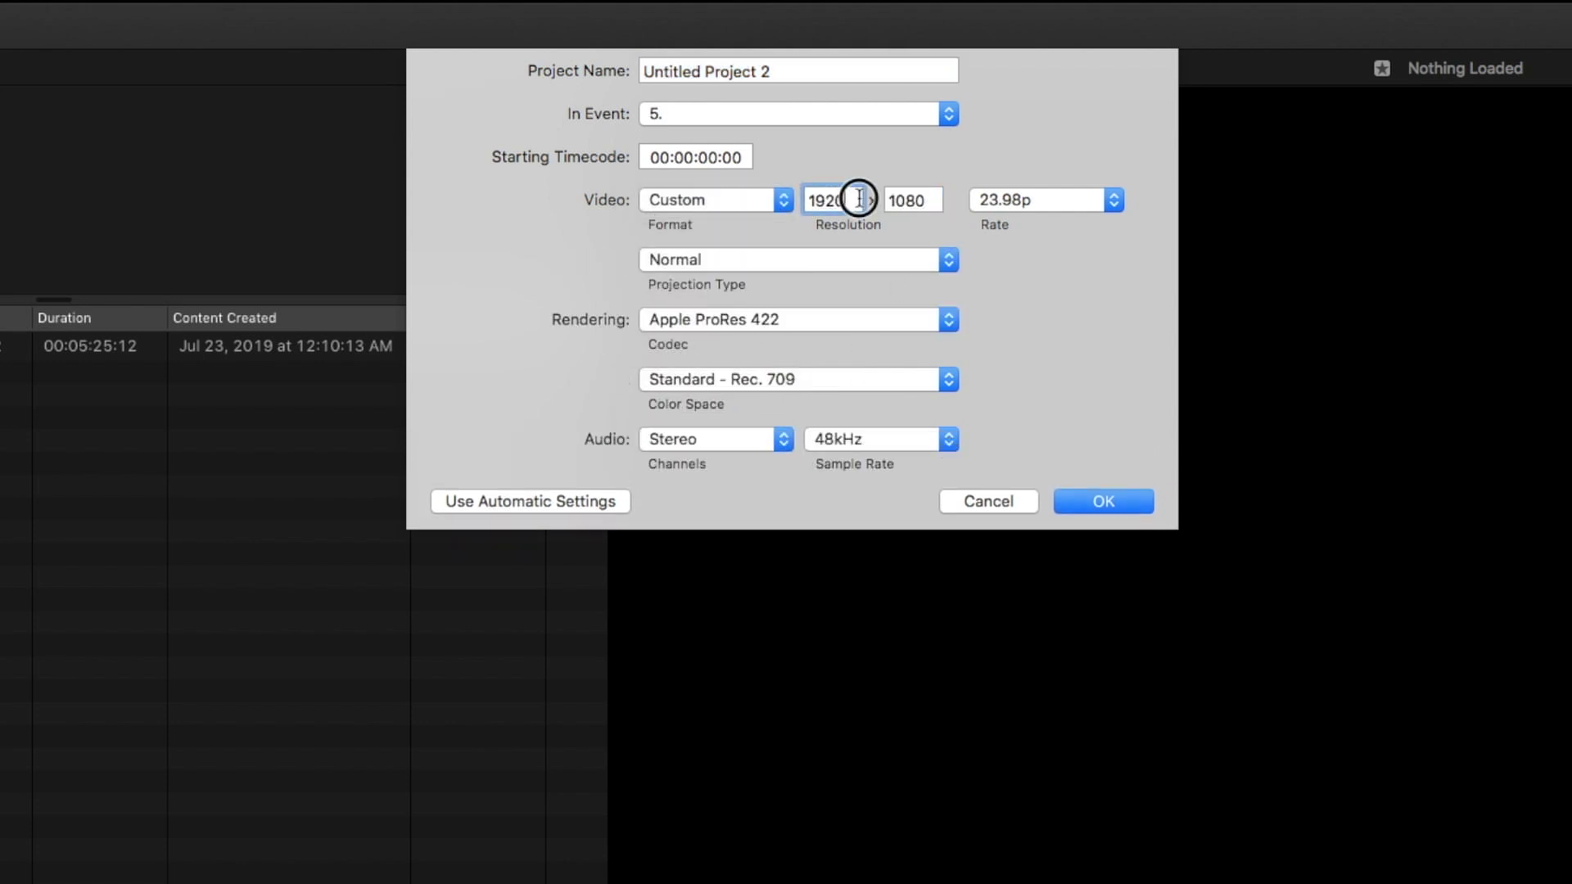
{"action": "type", "text": "1080"}
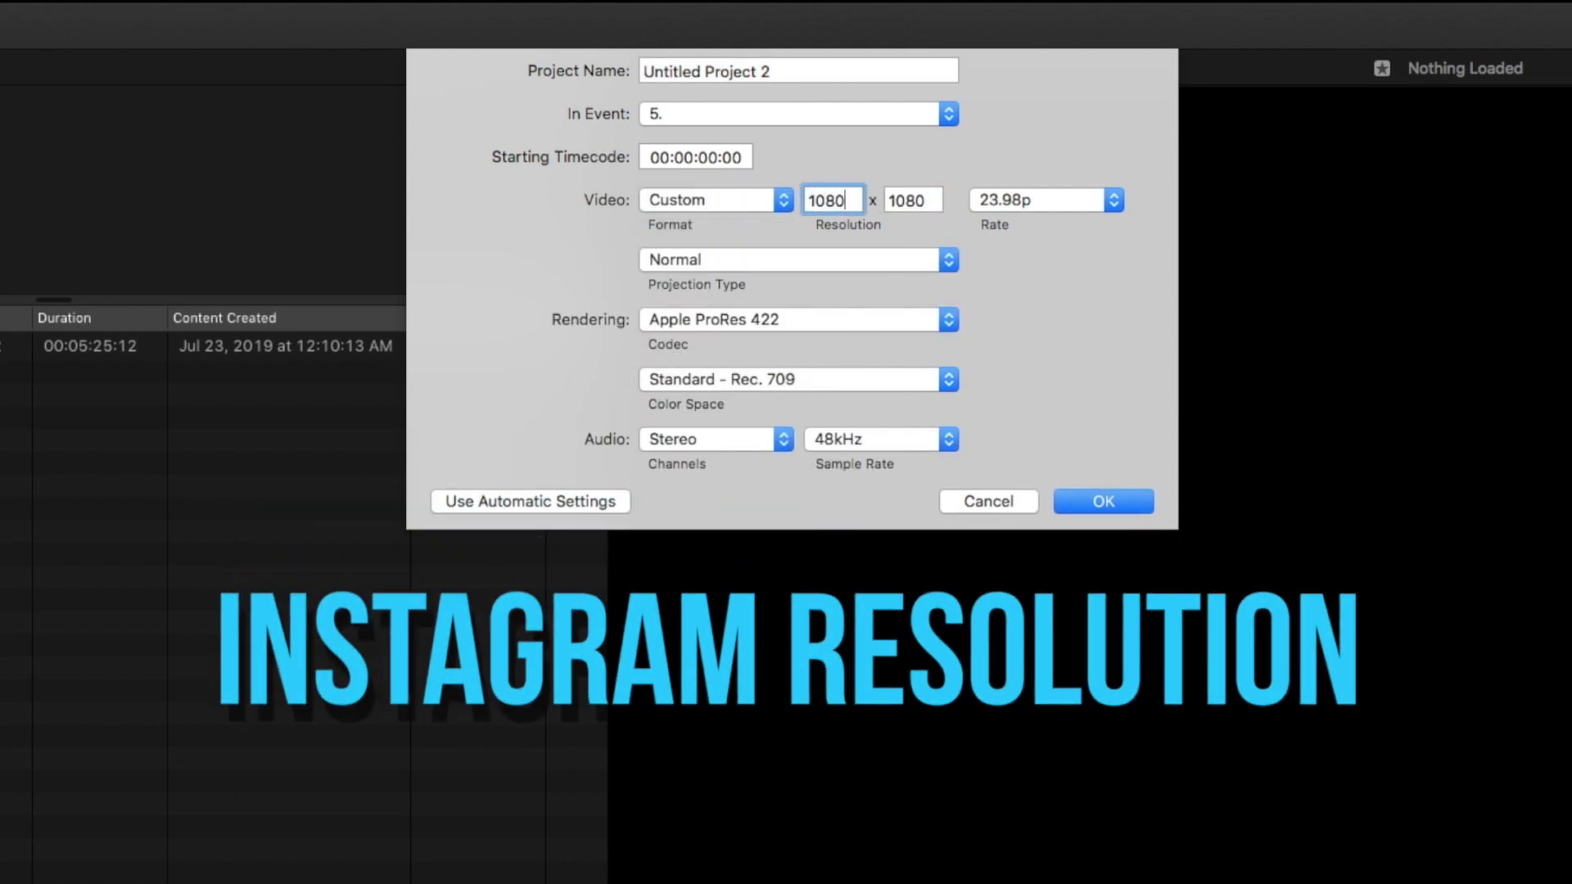
{"action": "key", "text": "Tab"}
{"action": "type", "text": "1"}
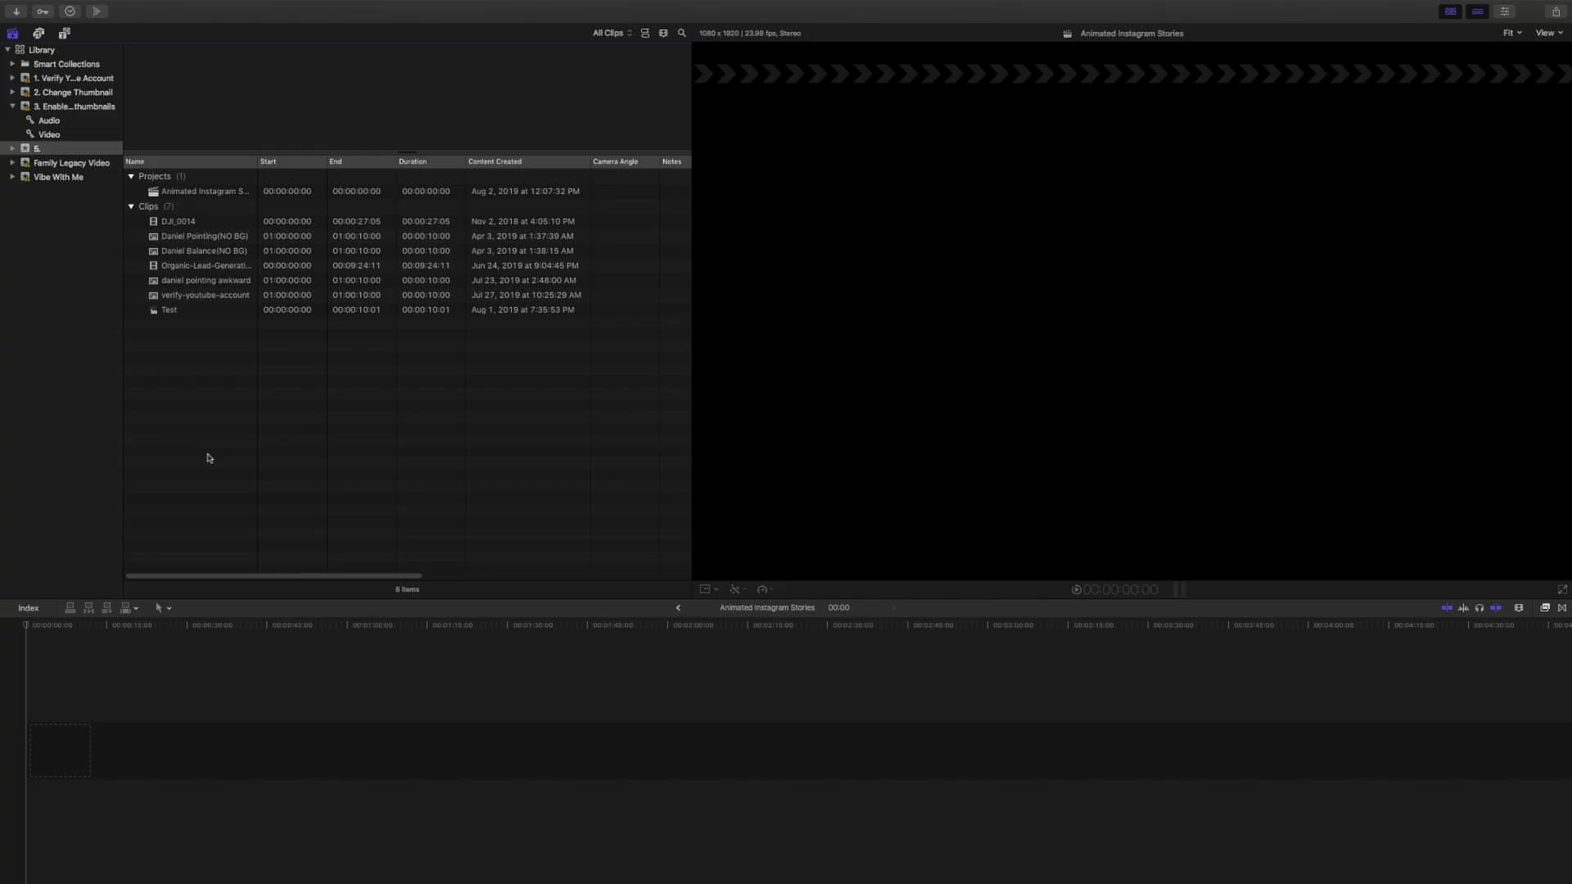
Browse the IG_Backgrounds, IG_Headers, IG_SwipeUp, IG_Premade_Scene and IG_Titles template collections
{"action": "left_click", "coordinate": [65, 33]}
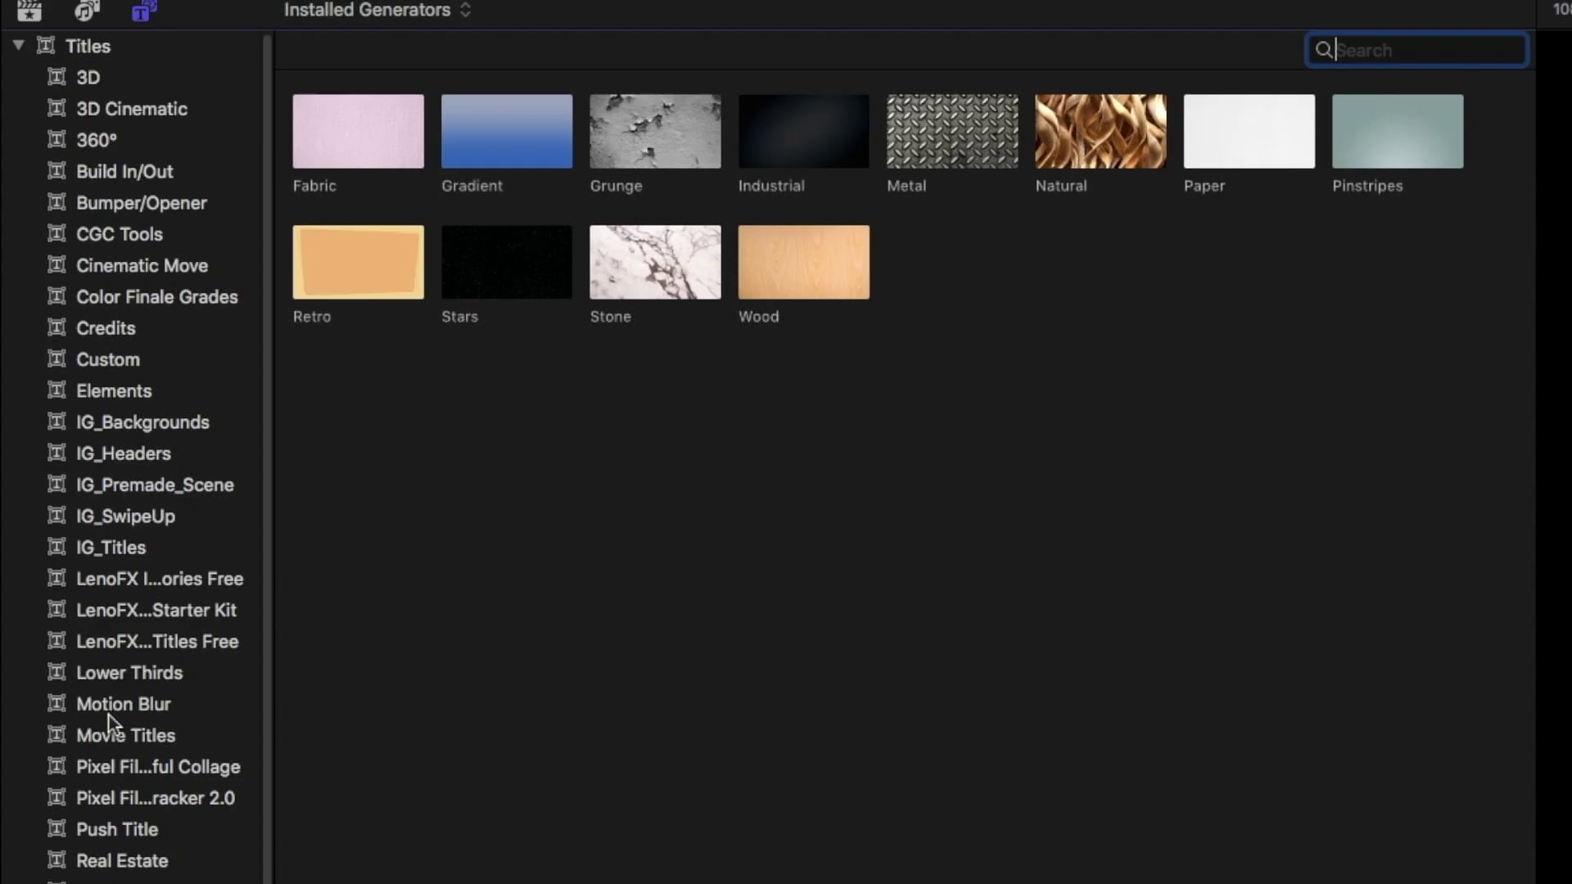
{"action": "left_click", "coordinate": [153, 431]}
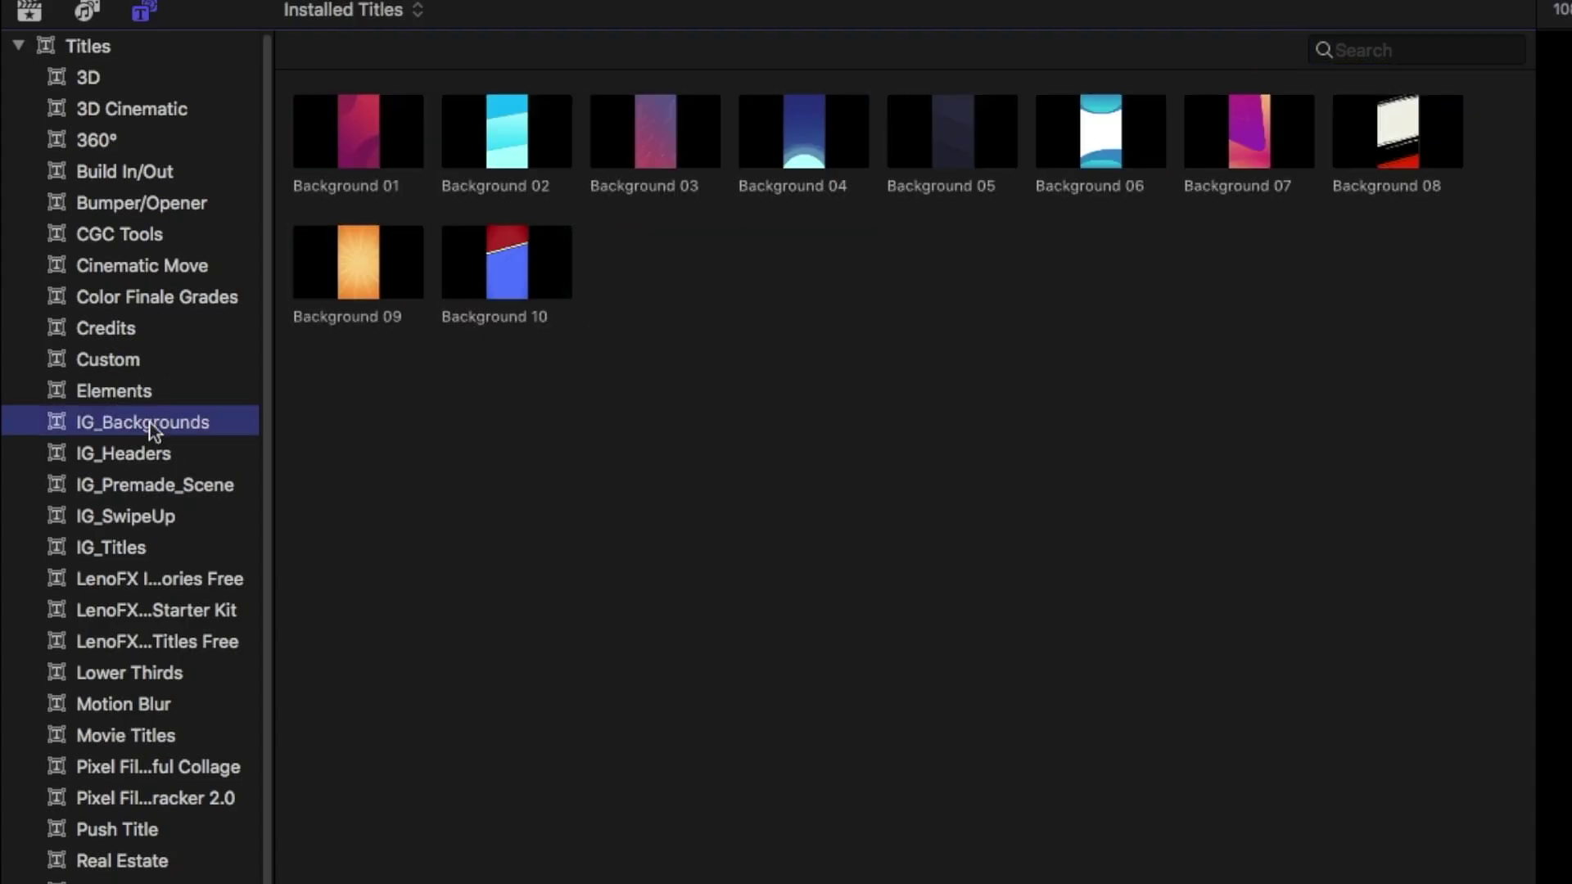
{"action": "left_click", "coordinate": [152, 455]}
{"action": "left_click", "coordinate": [161, 514]}
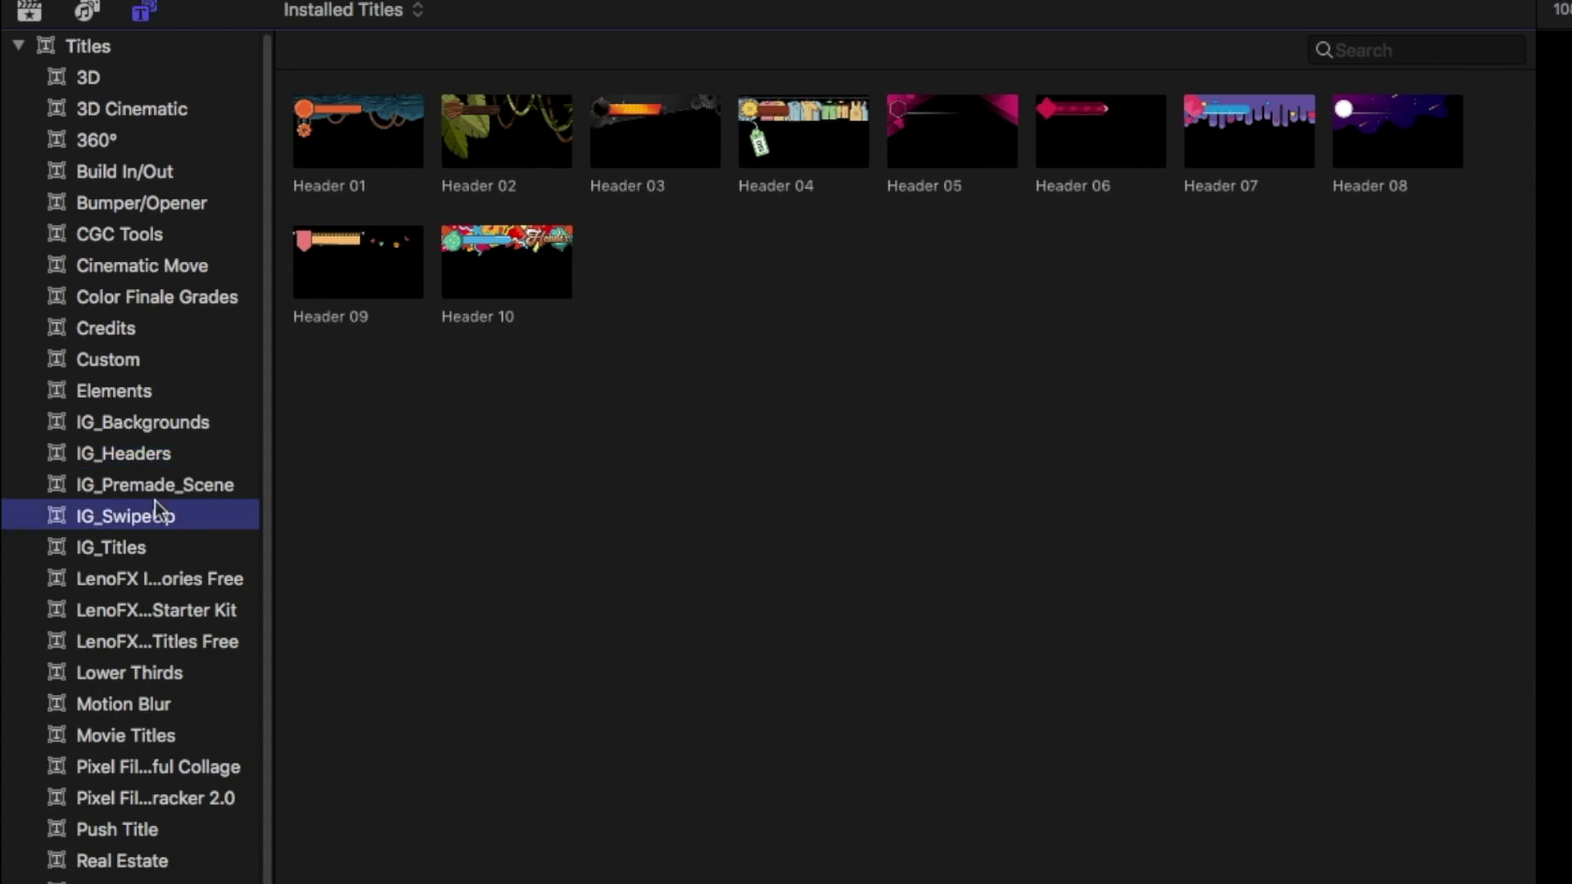
{"action": "left_click", "coordinate": [163, 490]}
{"action": "left_click", "coordinate": [164, 515]}
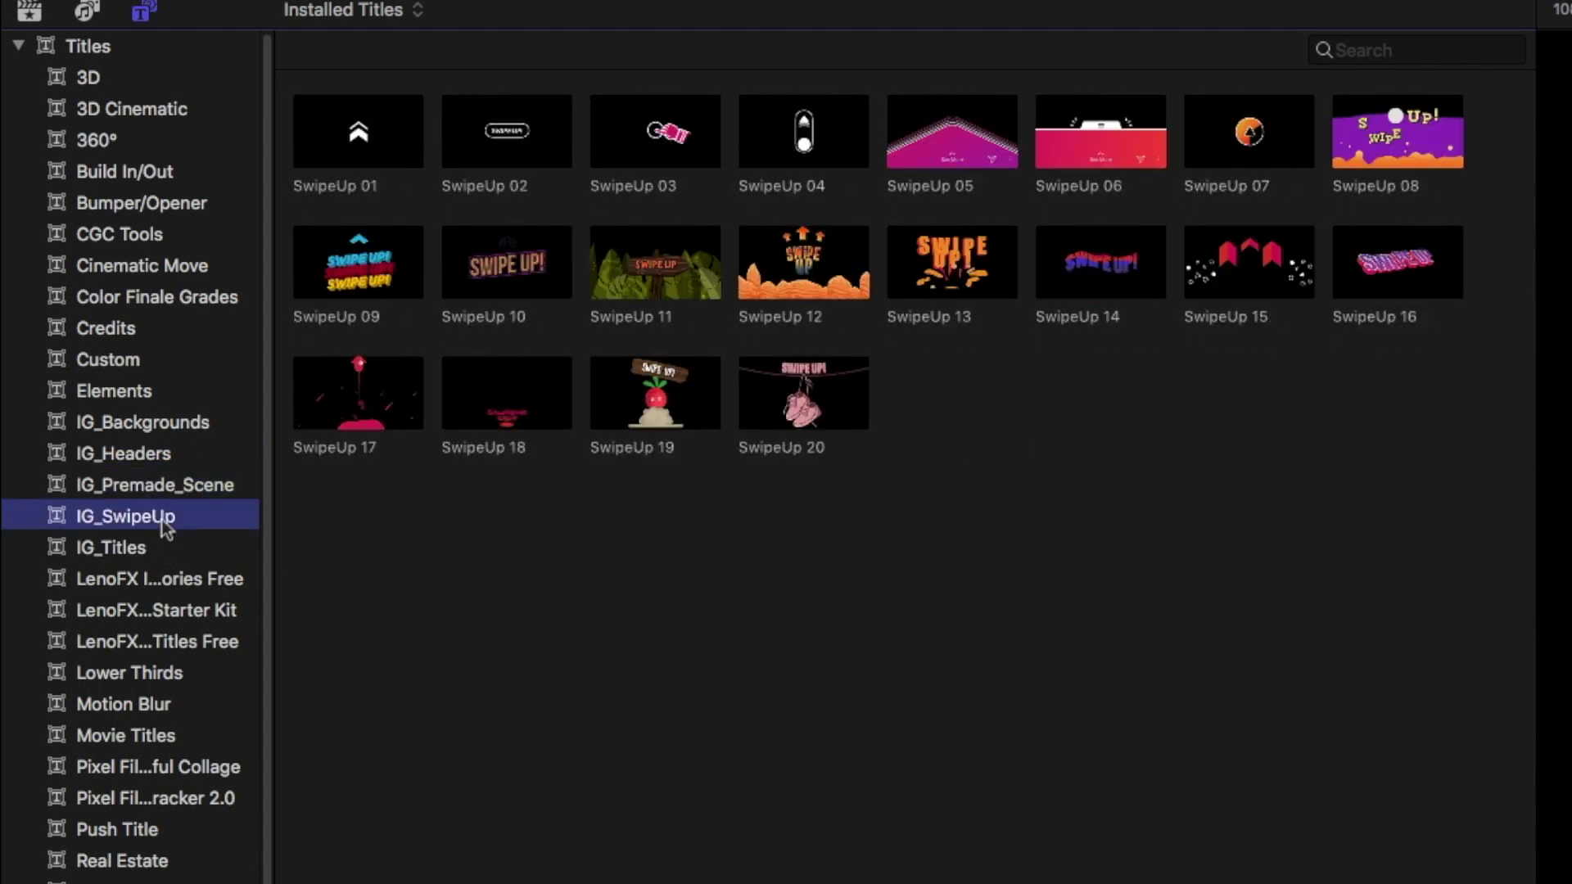
{"action": "left_click", "coordinate": [156, 555]}
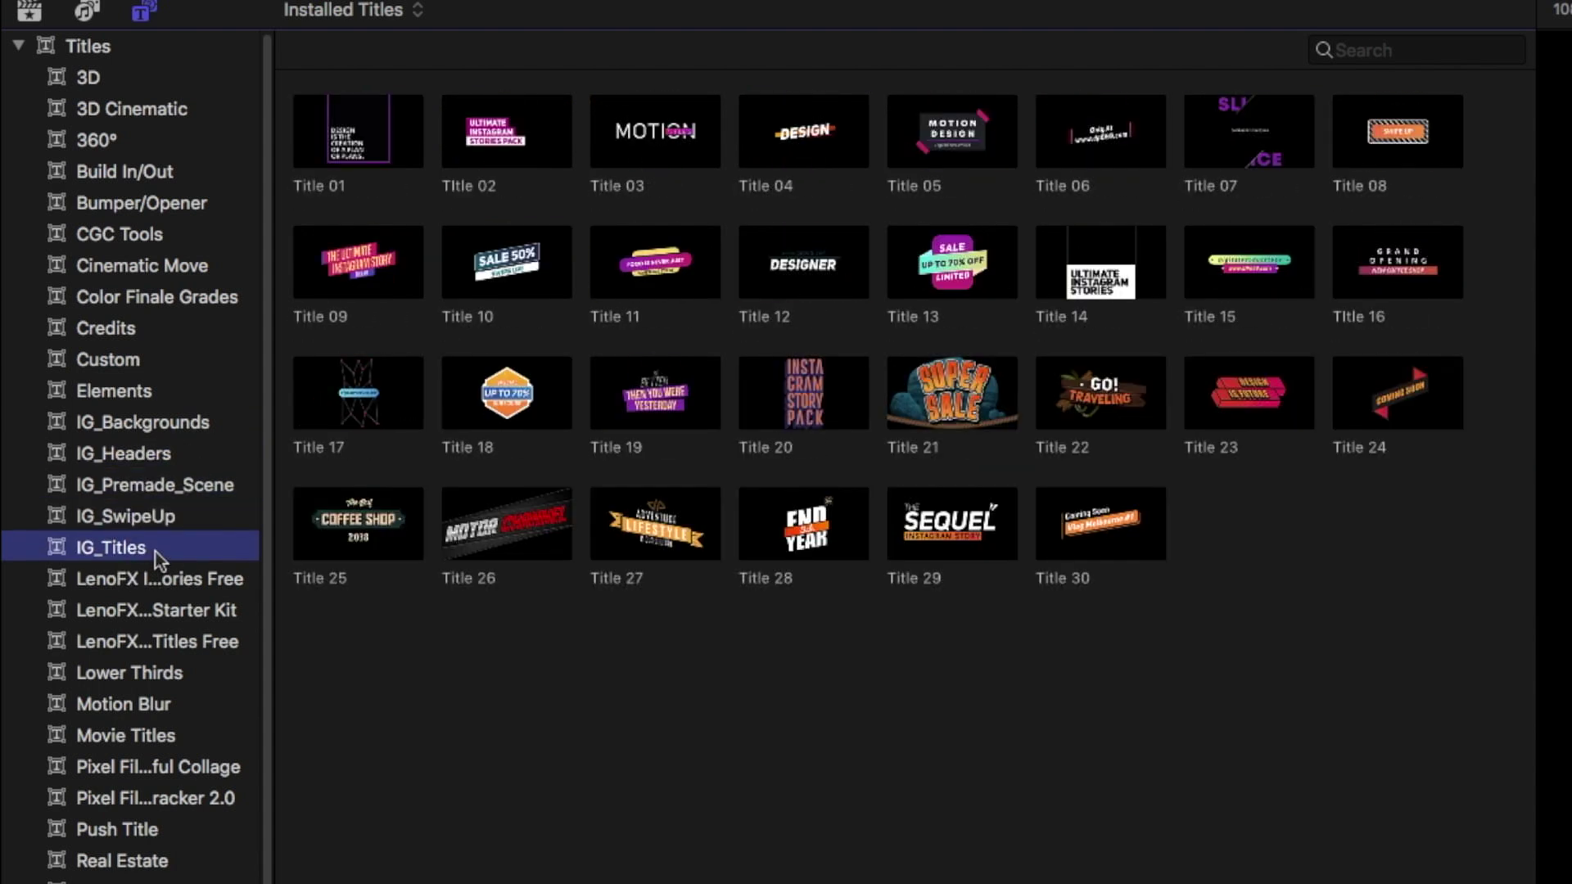
{"action": "left_click", "coordinate": [163, 423]}
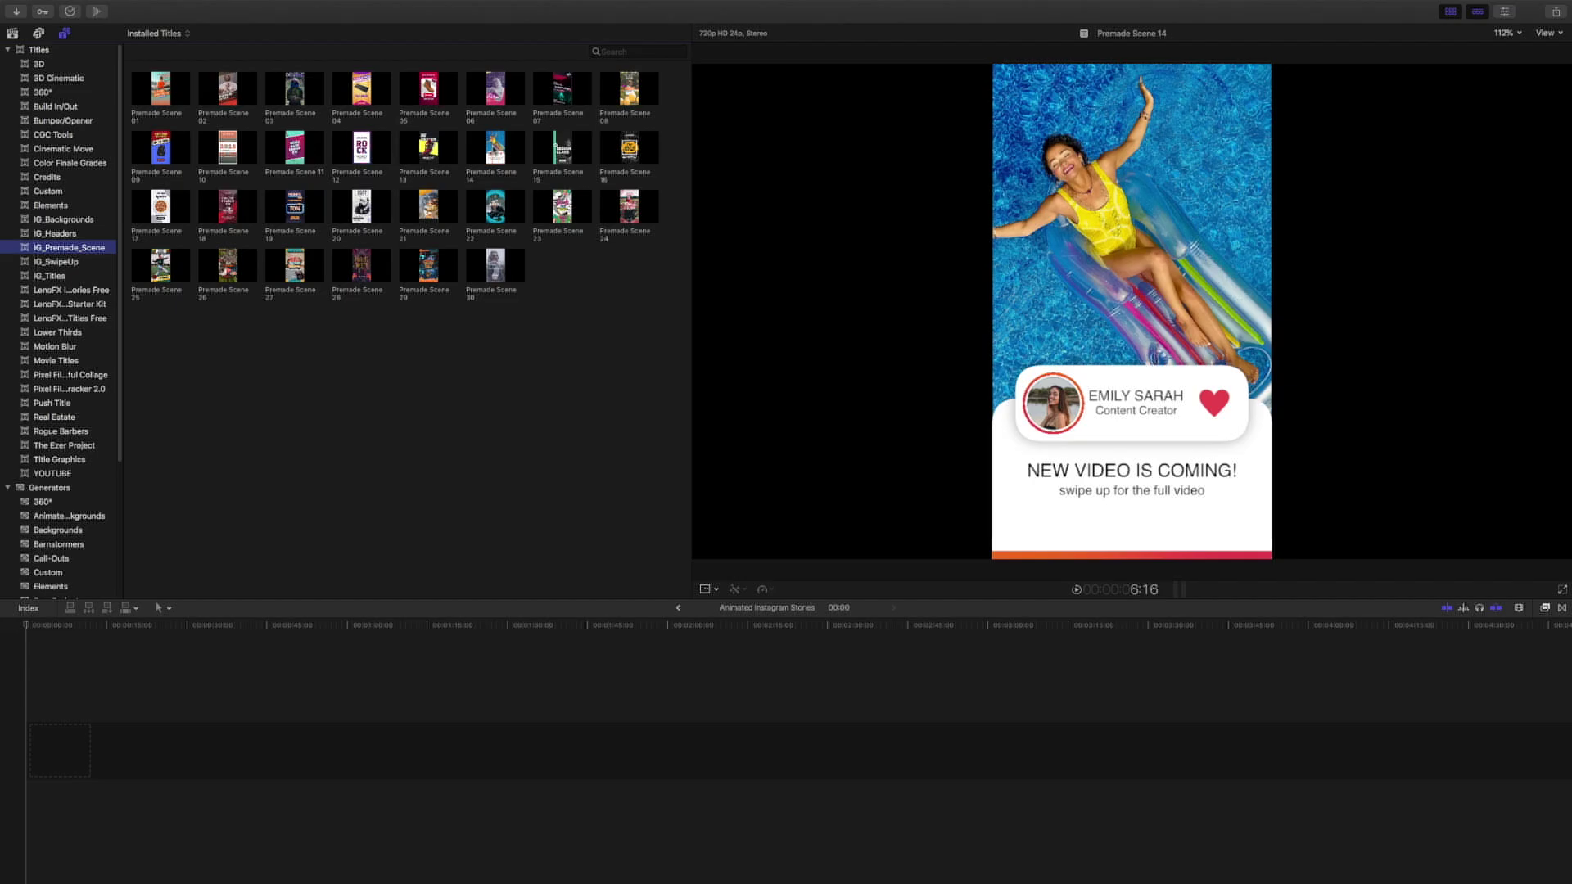
Select the Premade Scene 14 template and add it to the project
{"action": "left_click", "coordinate": [503, 149]}
{"action": "key", "text": "space"}
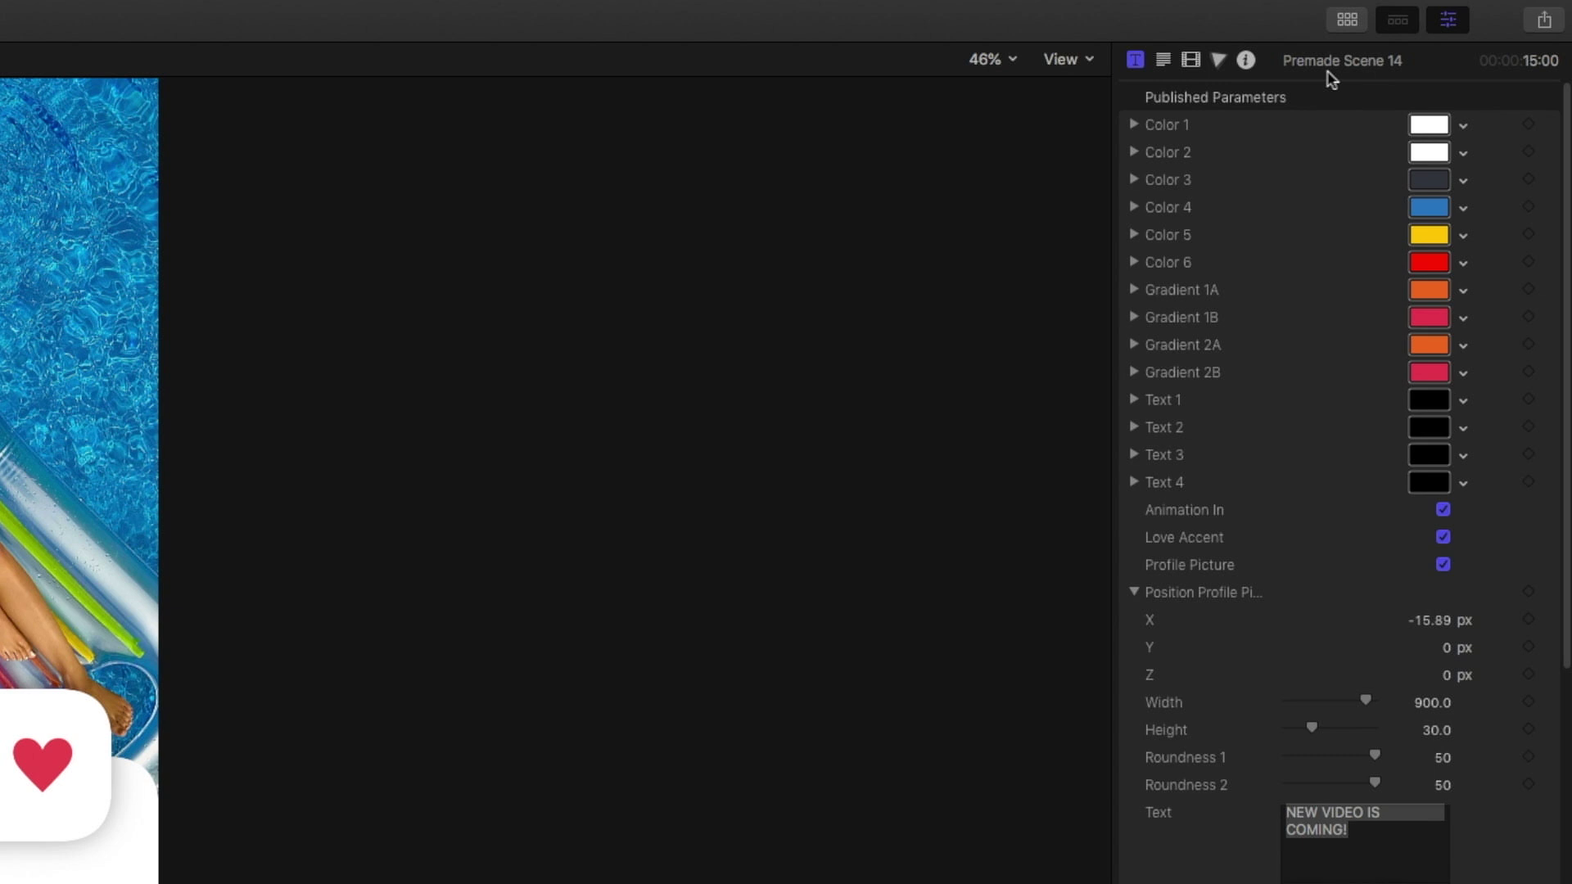
Load the presenter clip into the dropzone, pan it to 25.7/9.1 and scale it to 72%
{"action": "scroll", "coordinate": [1415, 634], "scroll_direction": "down", "scroll_amount": 10}
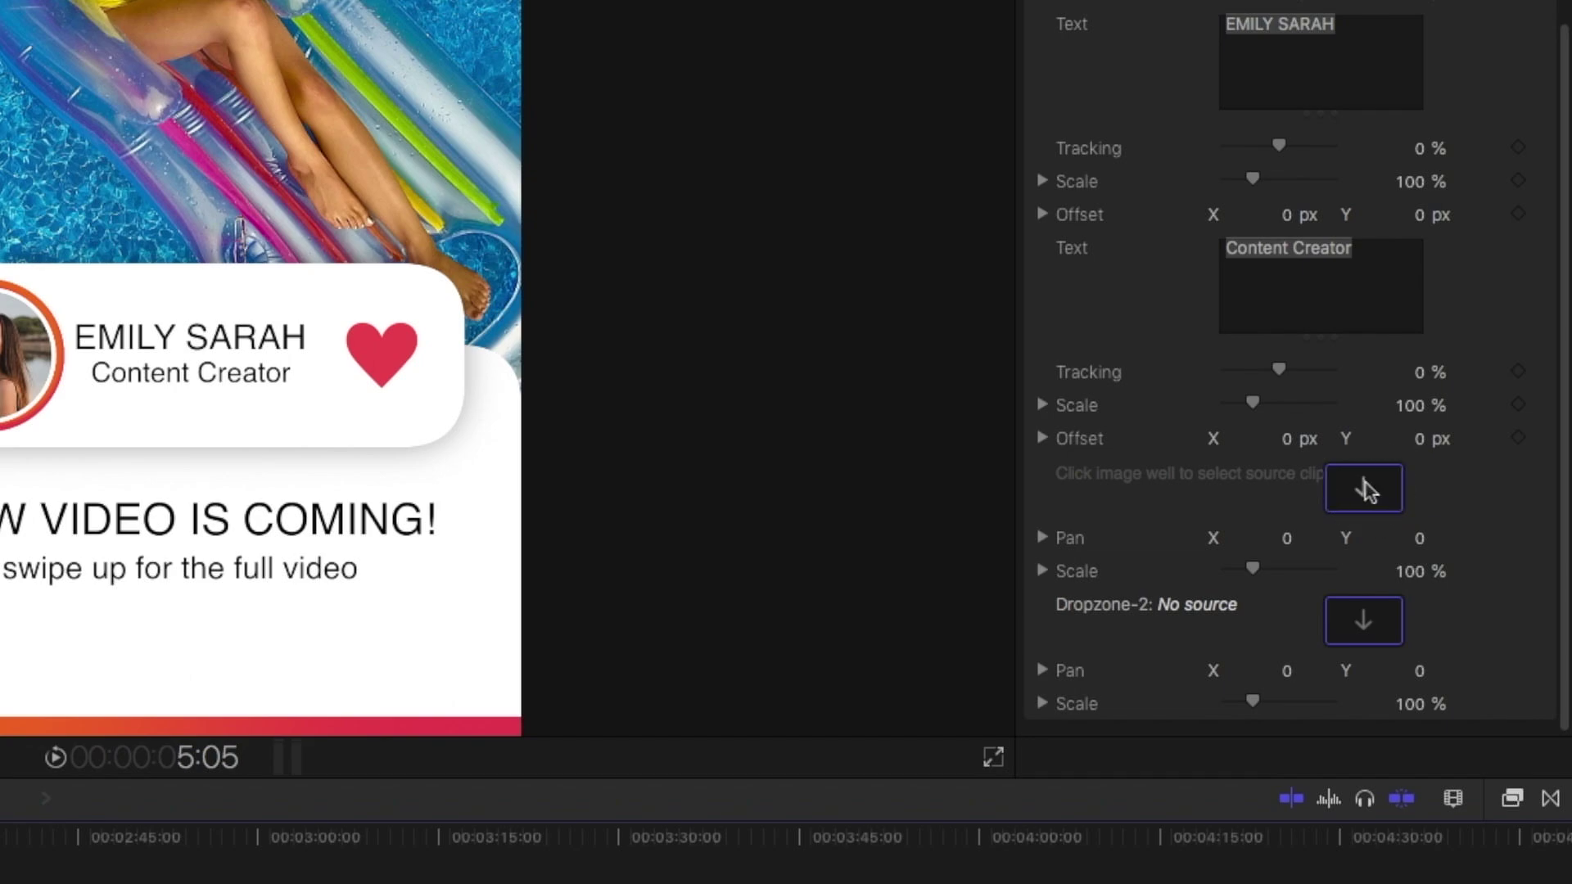
{"action": "left_click", "coordinate": [1444, 554]}
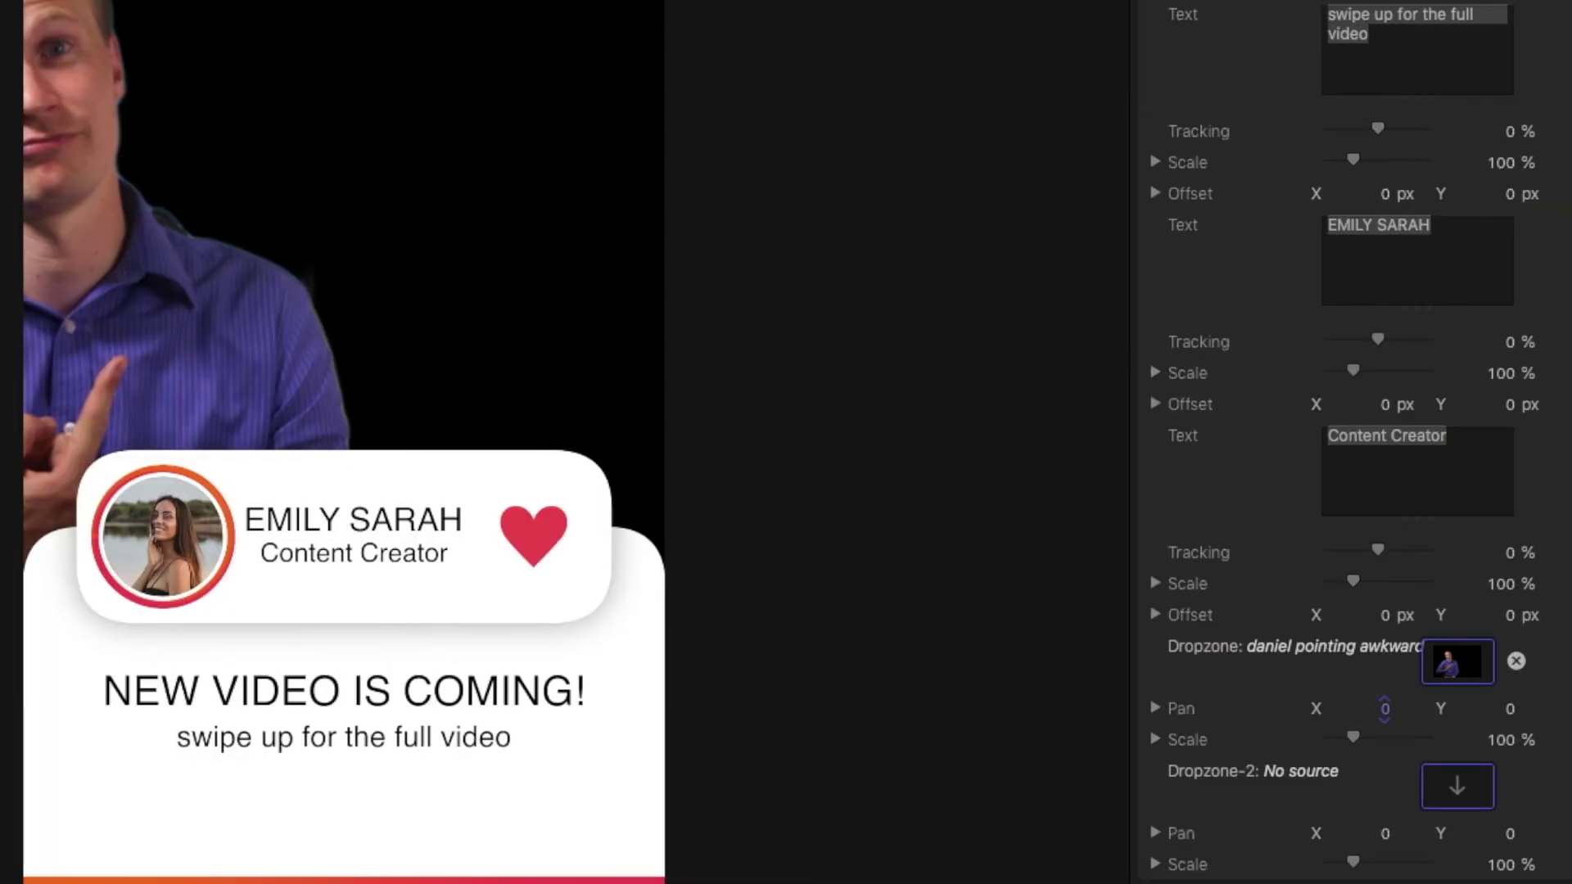
{"action": "left_click_drag", "start_coordinate": [1383, 709], "coordinate": [1383, 708]}
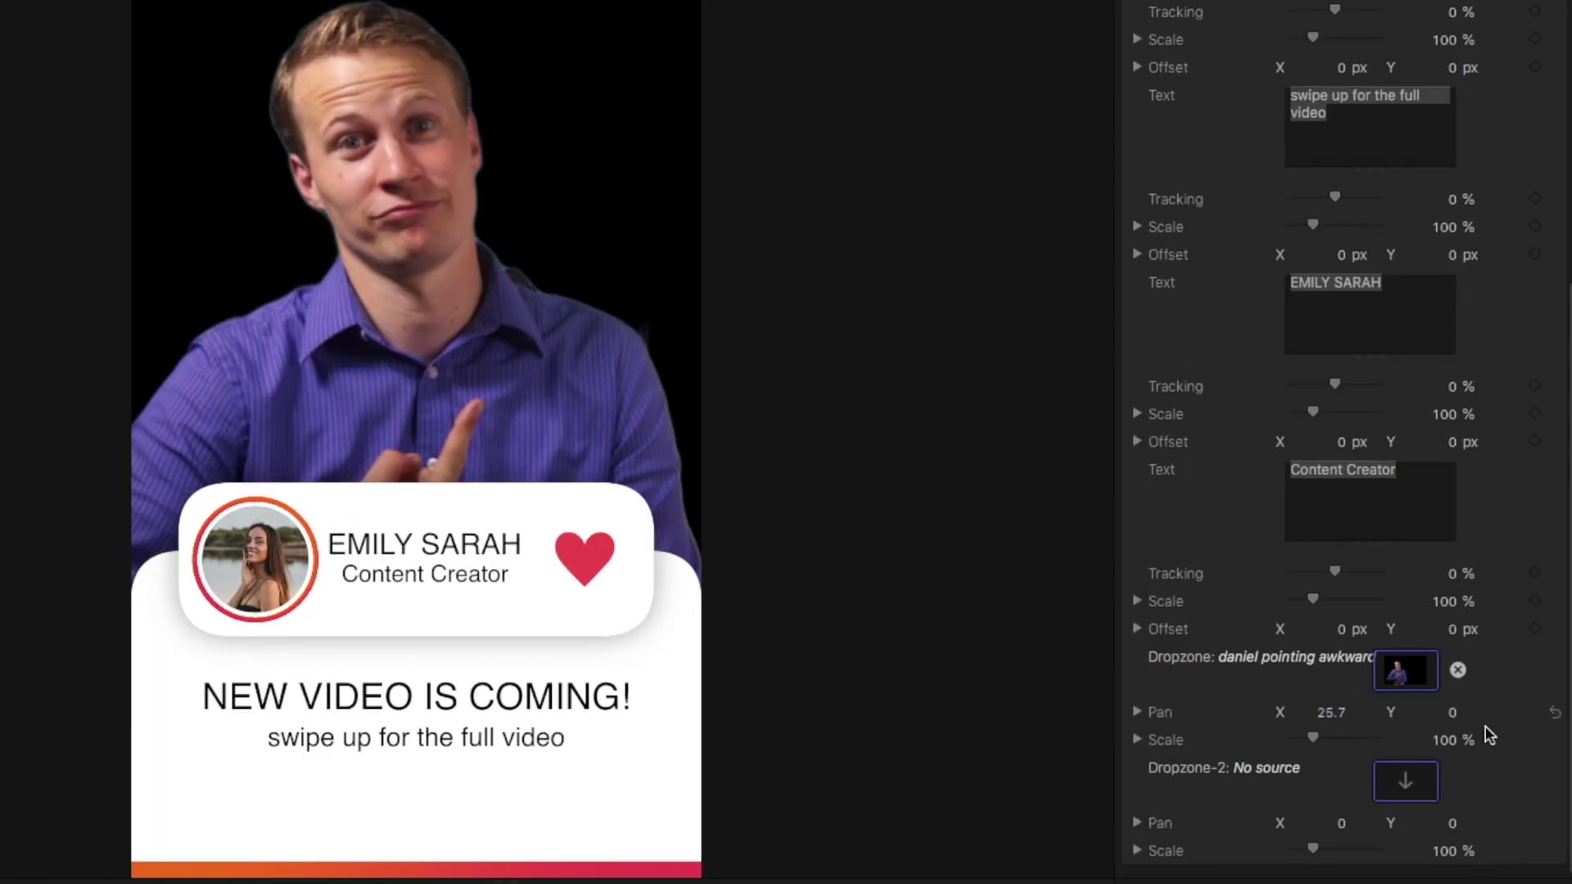
{"action": "left_click_drag", "start_coordinate": [1453, 717], "coordinate": [1449, 712]}
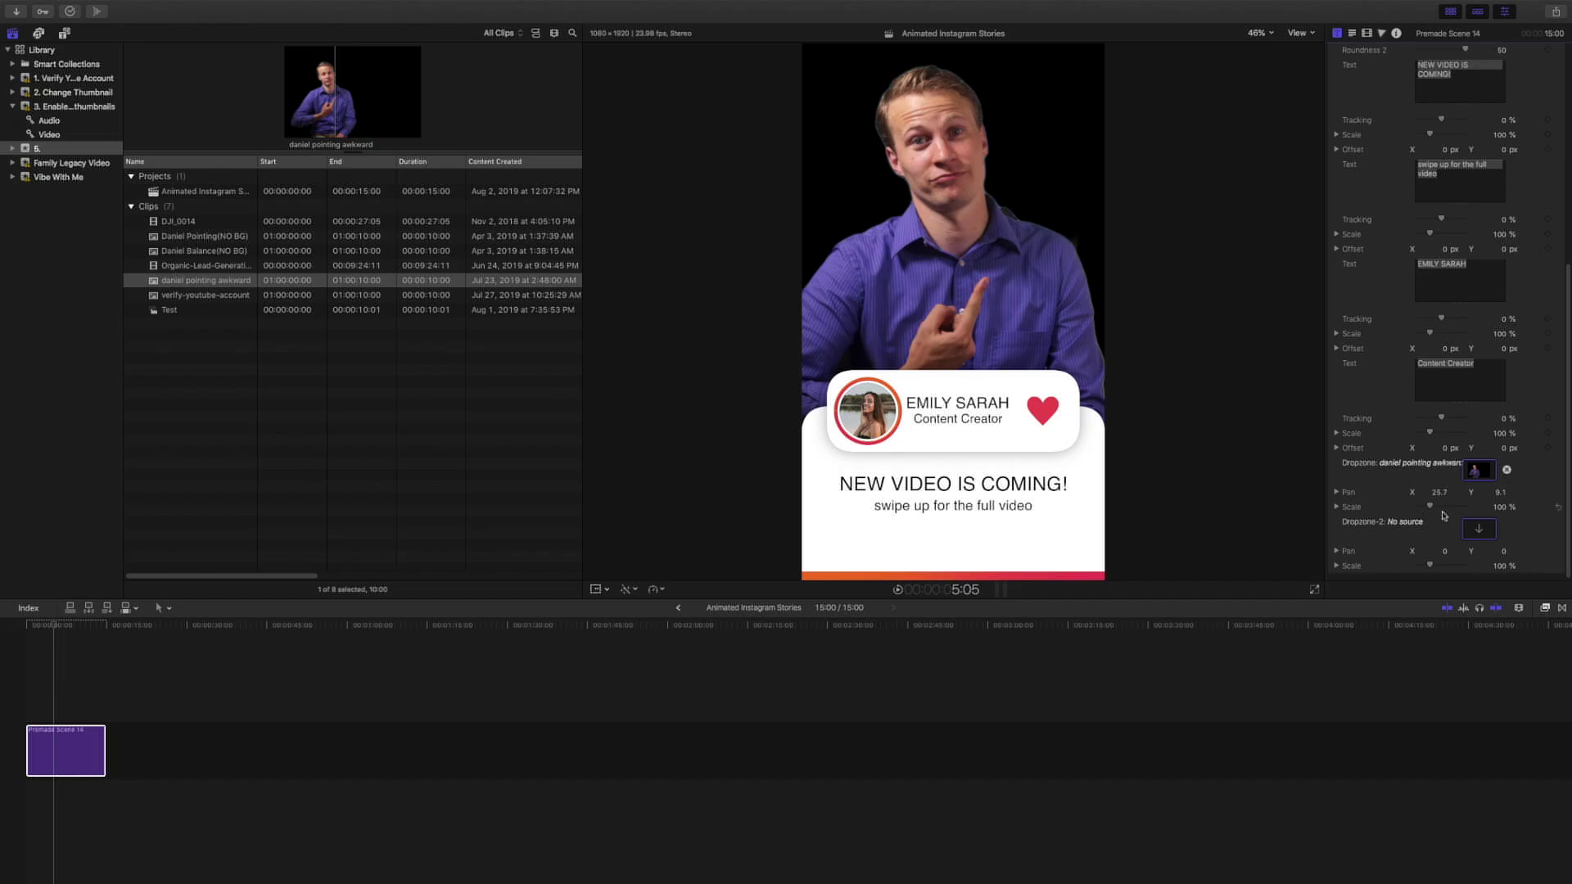
{"action": "mouse_move", "coordinate": [1312, 739]}
{"action": "left_mouse_down"}
{"action": "mouse_move", "coordinate": [1330, 737]}
{"action": "mouse_move", "coordinate": [1310, 739]}
{"action": "left_mouse_up"}
{"action": "left_click_drag", "start_coordinate": [1383, 778], "coordinate": [1378, 775]}
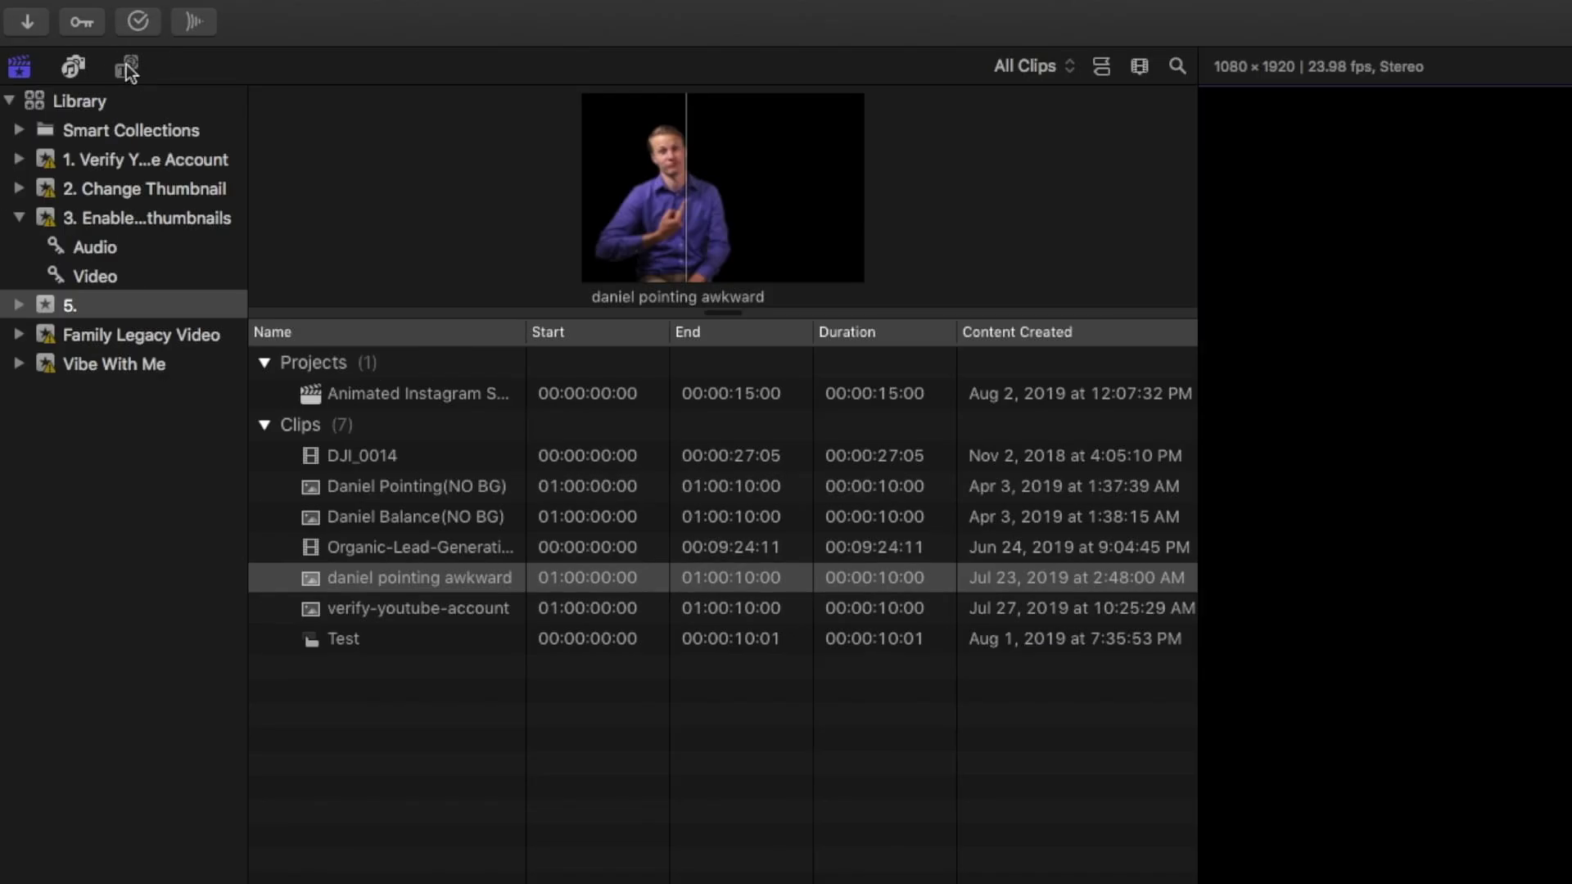
Drag Background 05 and Background 09 from IG_Backgrounds beneath Premade Scene 14 in the timeline
{"action": "left_click", "coordinate": [115, 63]}
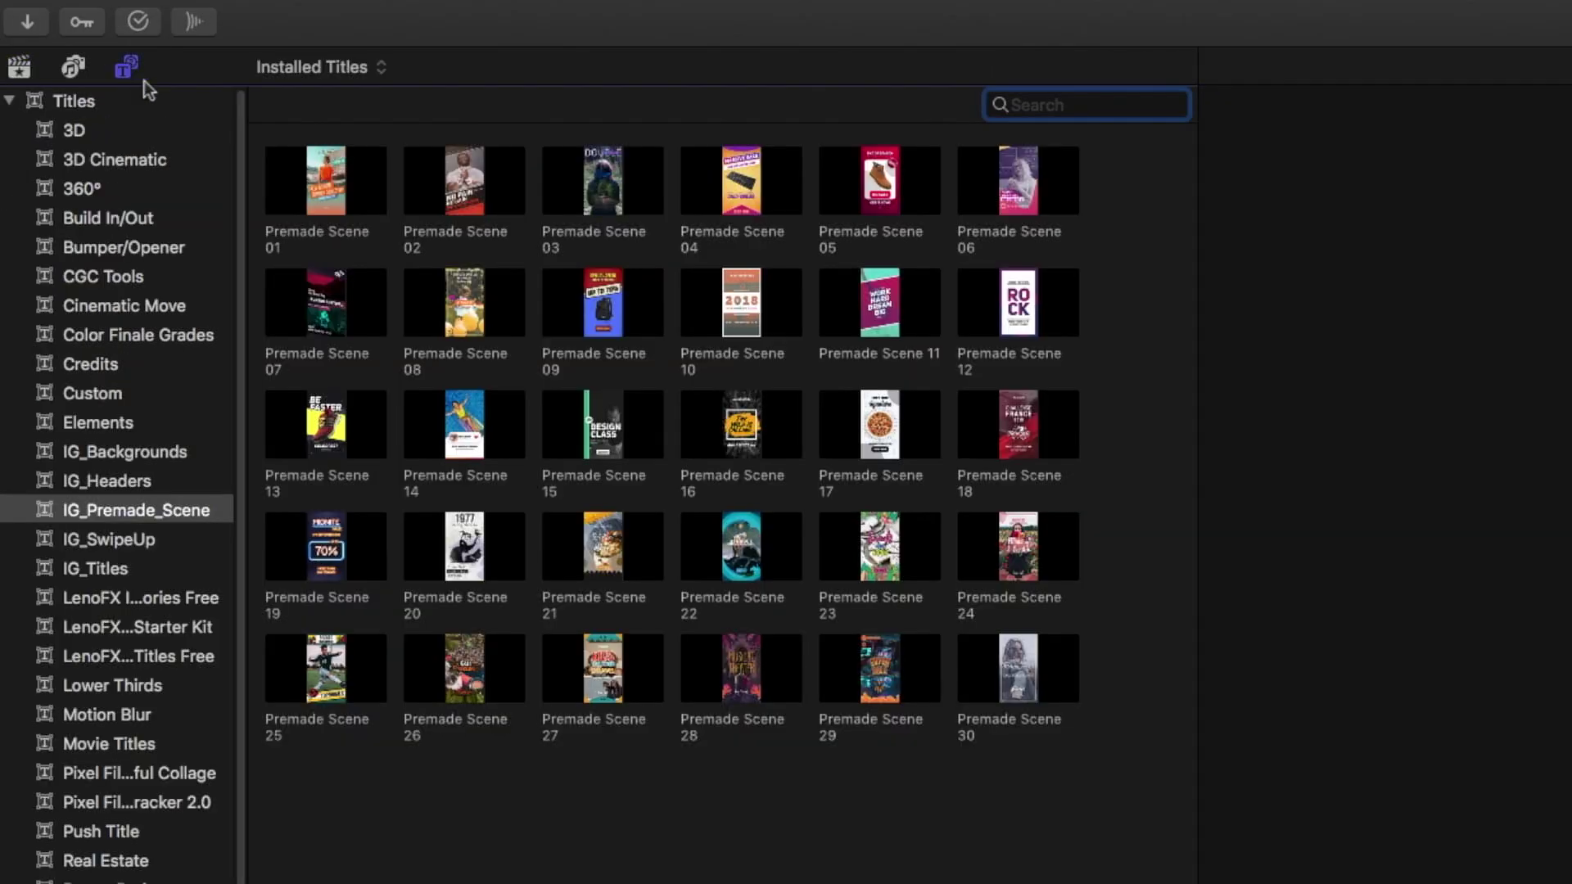
{"action": "left_click", "coordinate": [145, 455]}
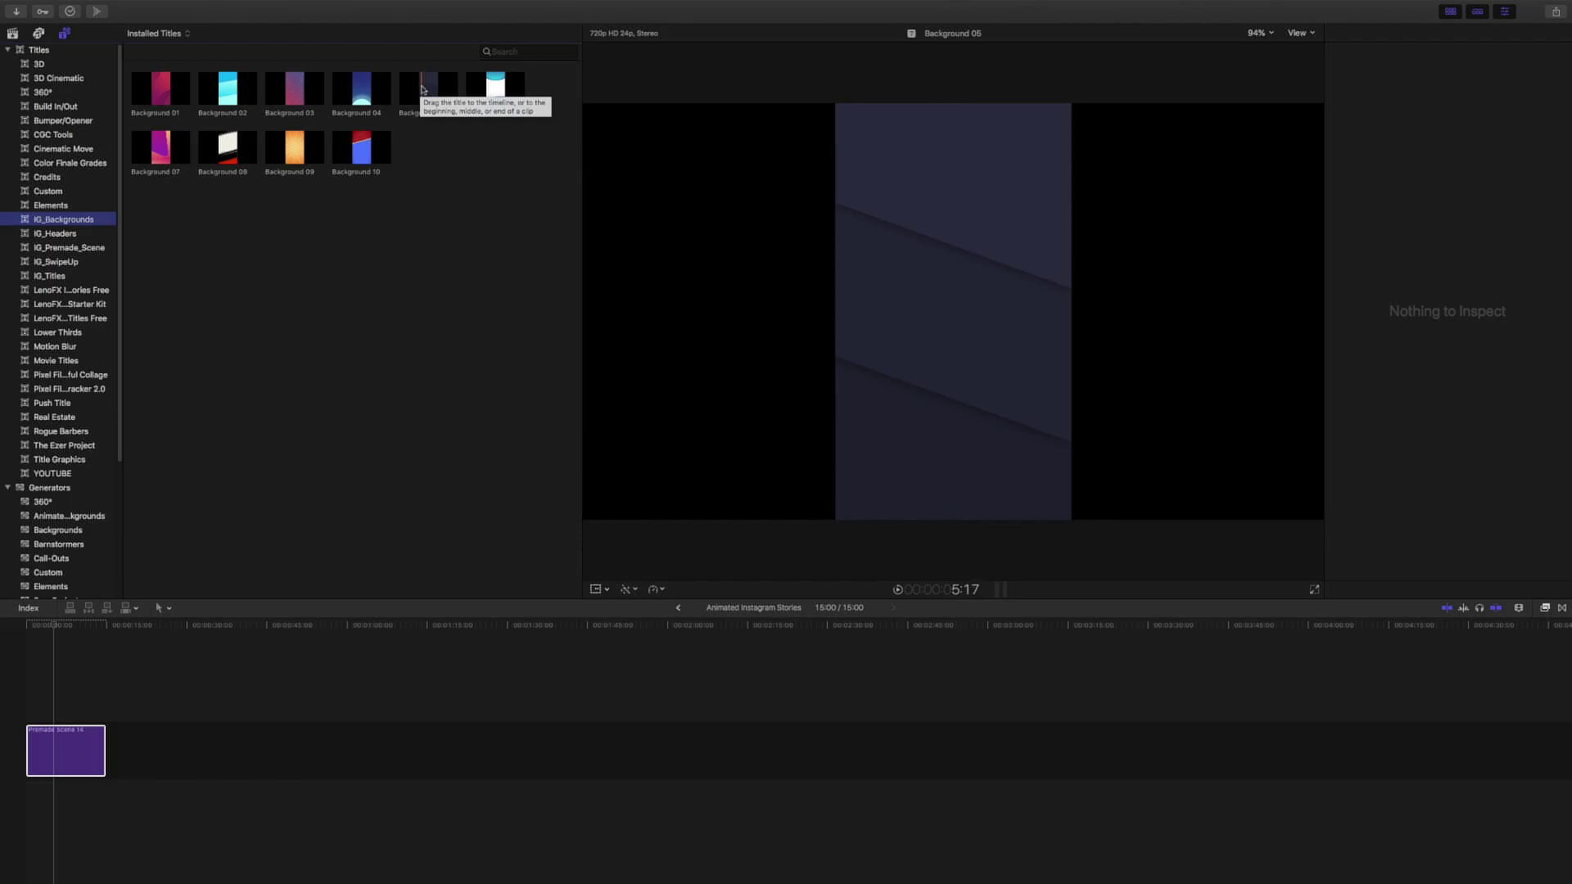
{"action": "left_click_drag", "start_coordinate": [827, 184], "coordinate": [13, 883]}
{"action": "left_click_drag", "start_coordinate": [10, 808], "coordinate": [10, 807]}
{"action": "left_click", "coordinate": [11, 678]}
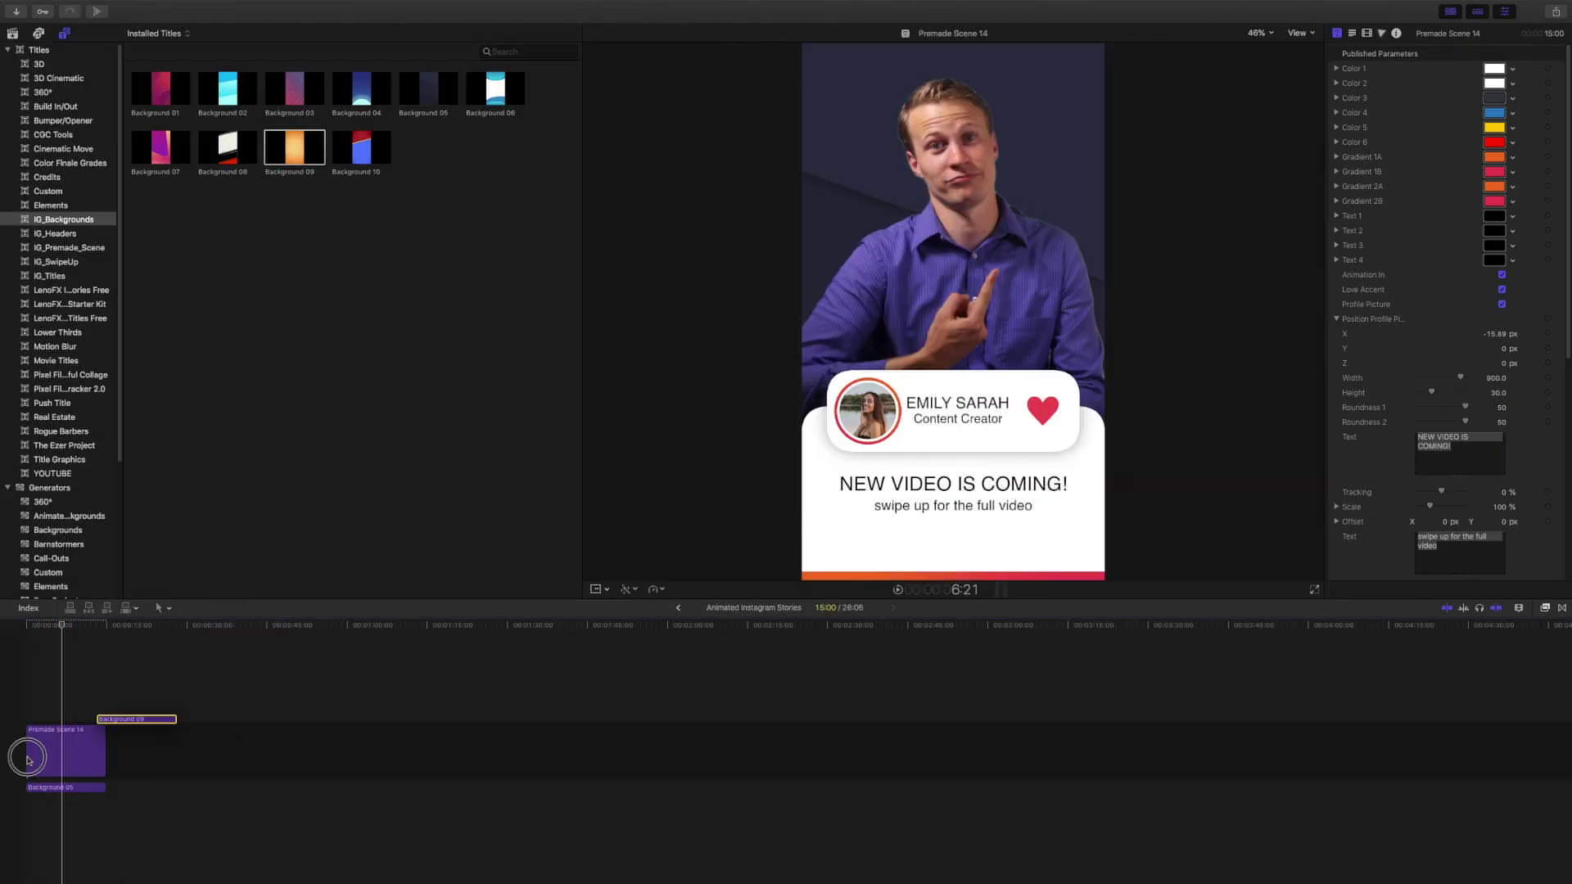
{"action": "left_click_drag", "start_coordinate": [27, 757], "coordinate": [28, 791]}
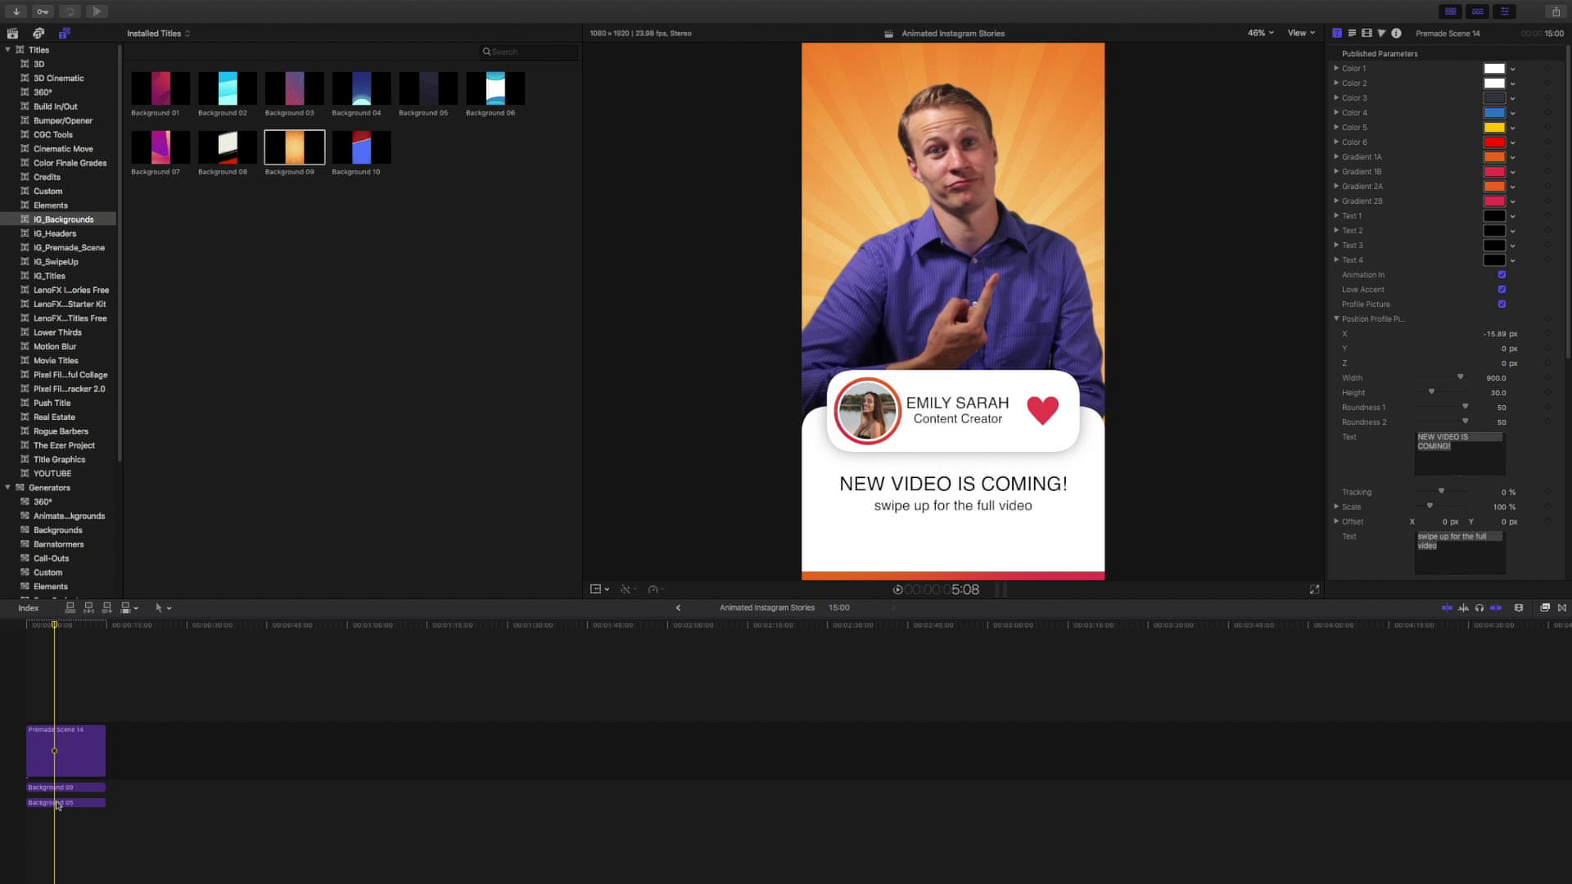
Delete the unused Background 05 clip and replay the story
{"action": "left_click", "coordinate": [60, 803]}
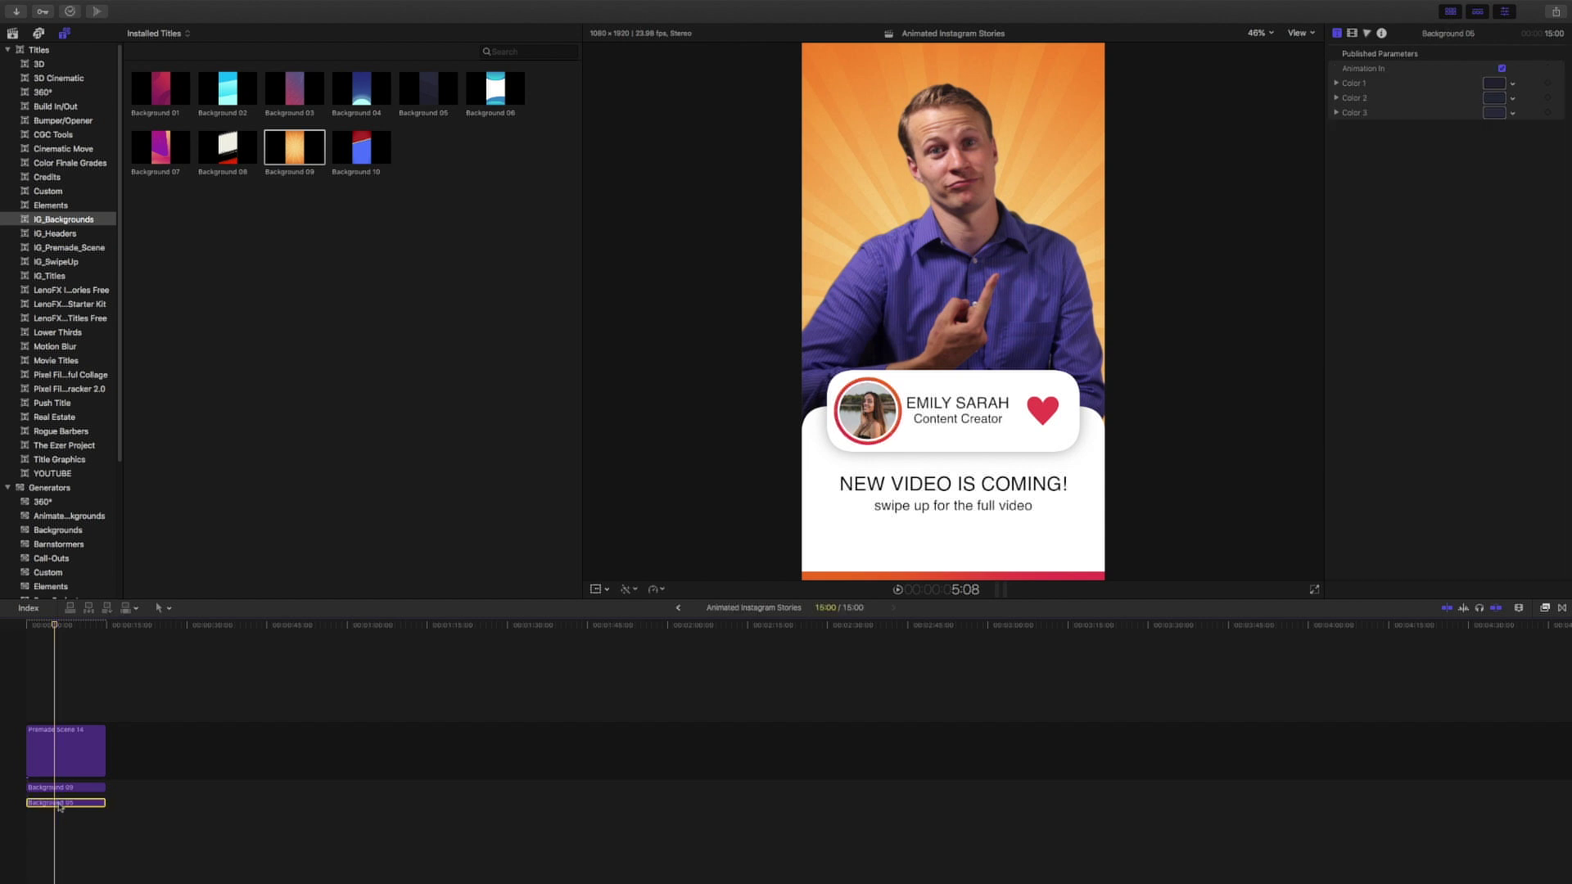
{"action": "key", "text": "Delete"}
{"action": "left_click", "coordinate": [7, 644]}
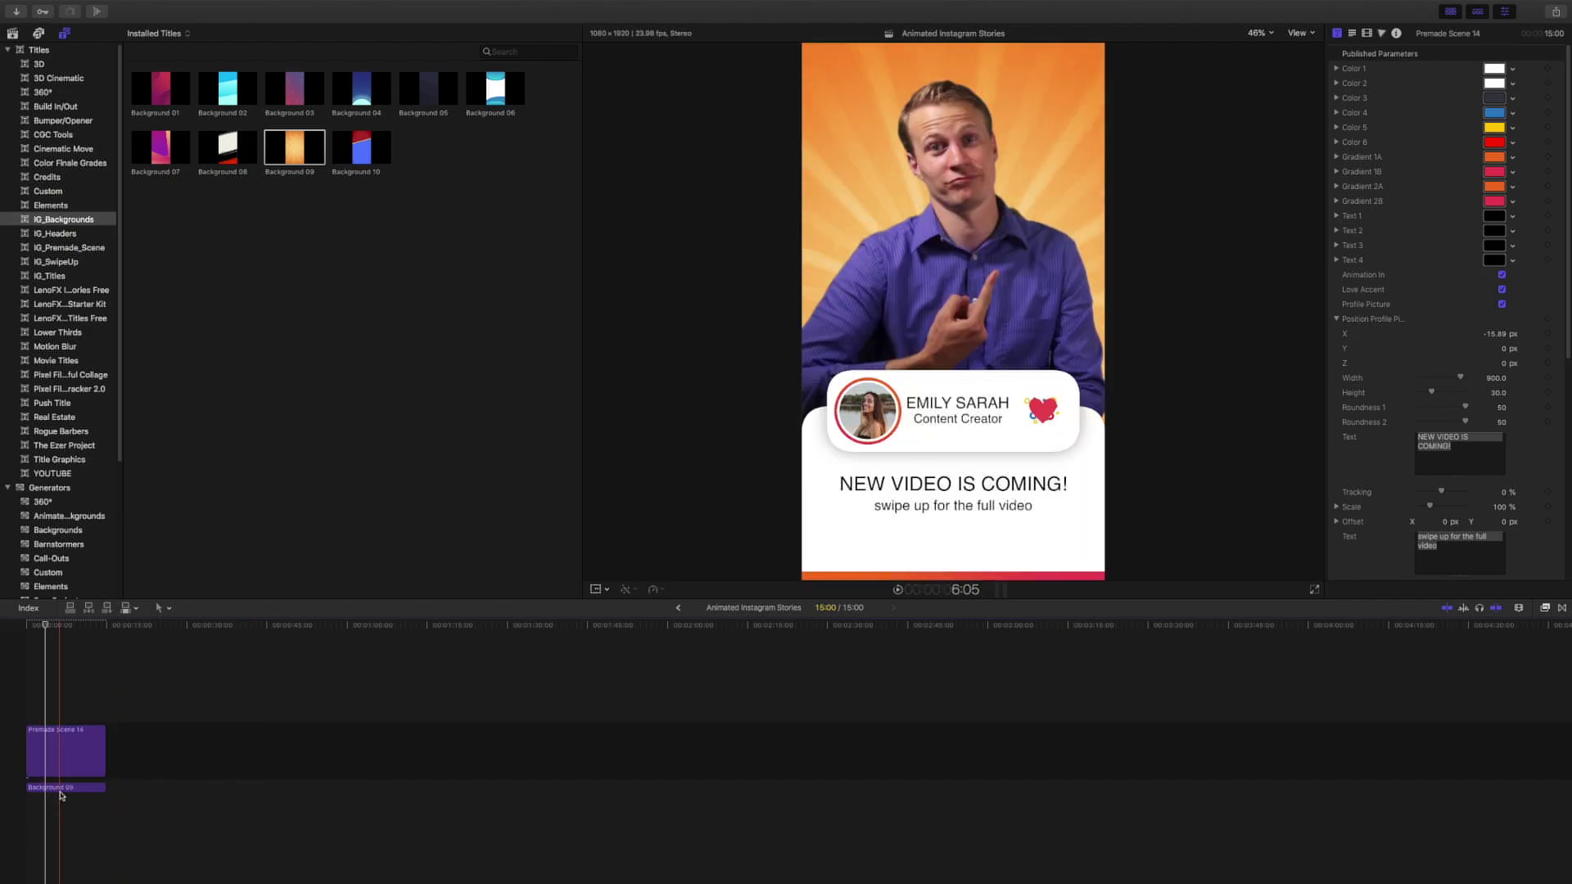
Change Background 09's Gradient B from orange to light blue
{"action": "left_click", "coordinate": [59, 787]}
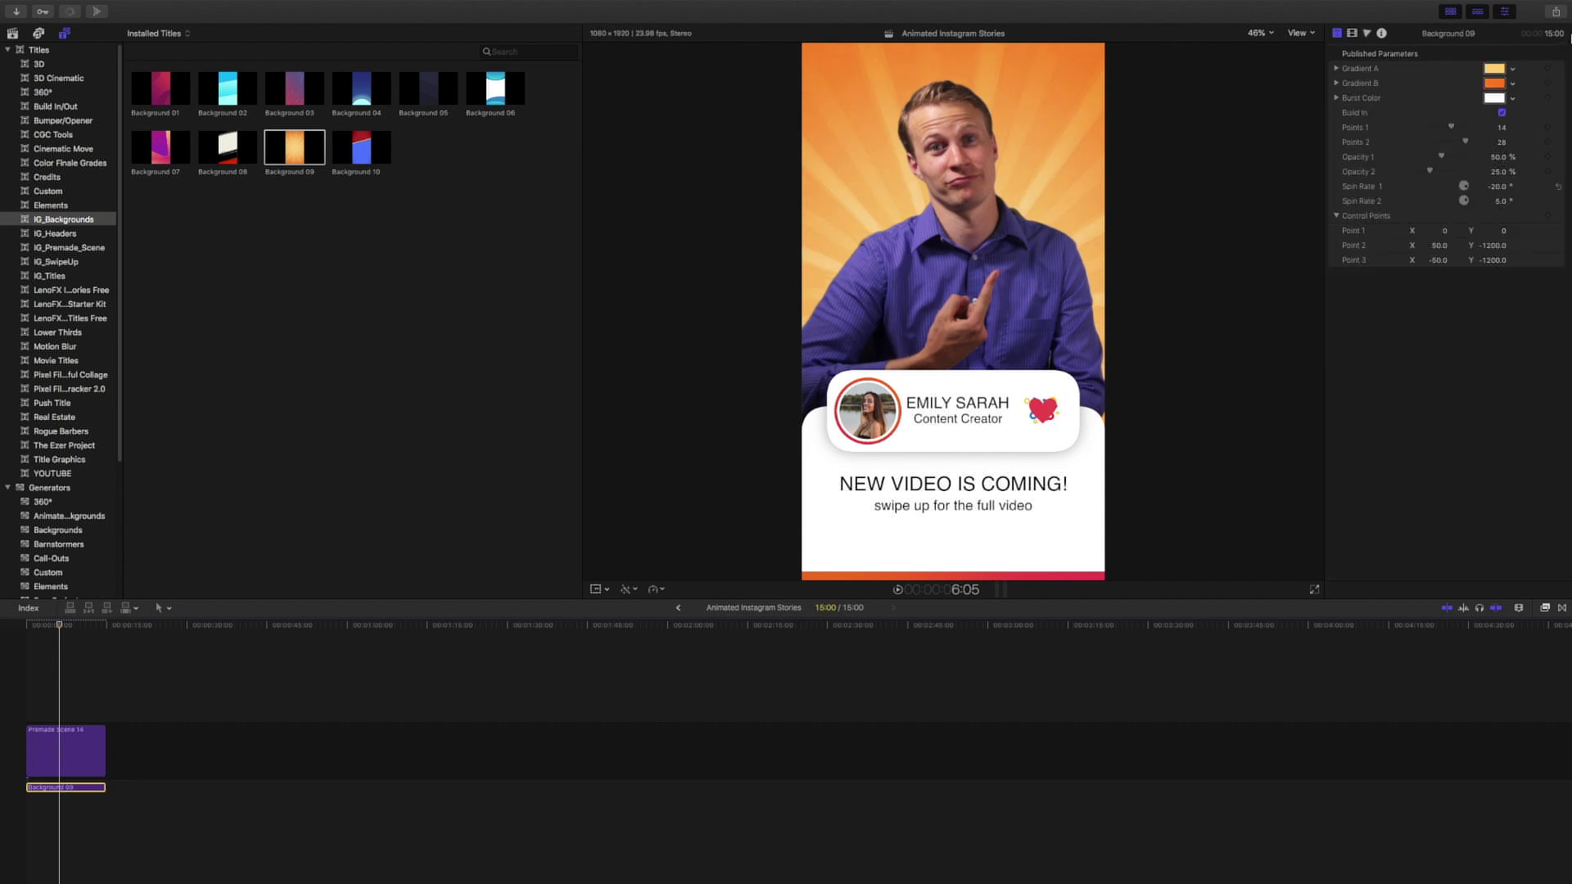
{"action": "left_click", "coordinate": [1514, 85]}
{"action": "left_click_drag", "start_coordinate": [1486, 140], "coordinate": [1471, 156]}
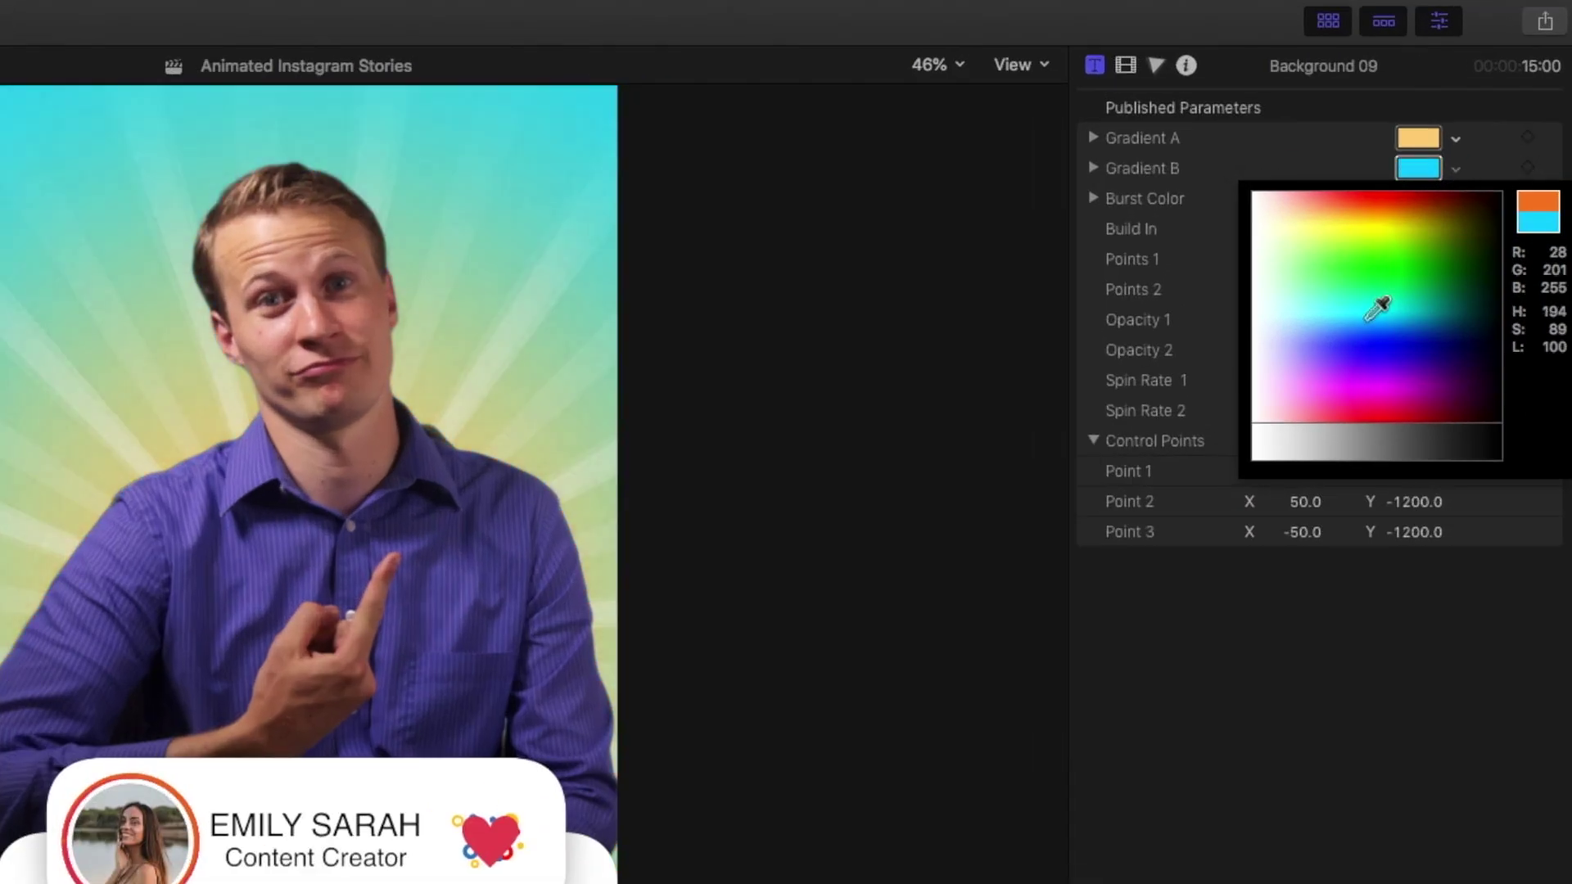
{"action": "left_click_drag", "start_coordinate": [1359, 309], "coordinate": [1338, 316]}
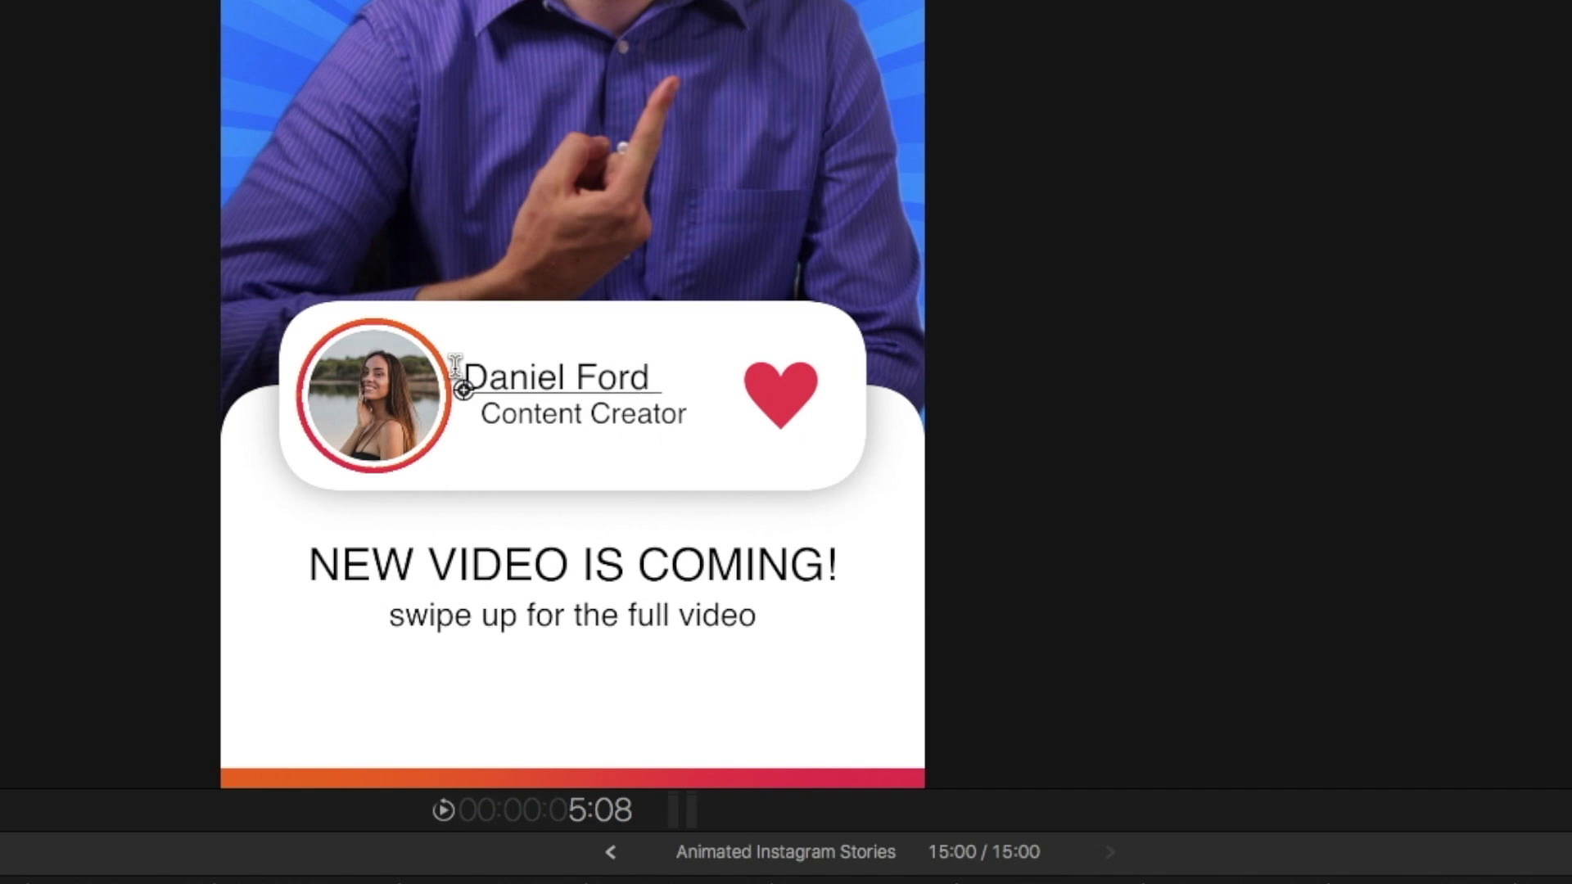
Retype the profile card subtitle as 'Video Marketer' and play the title back
{"action": "double_click", "coordinate": [474, 416]}
{"action": "type", "text": "Vid"}
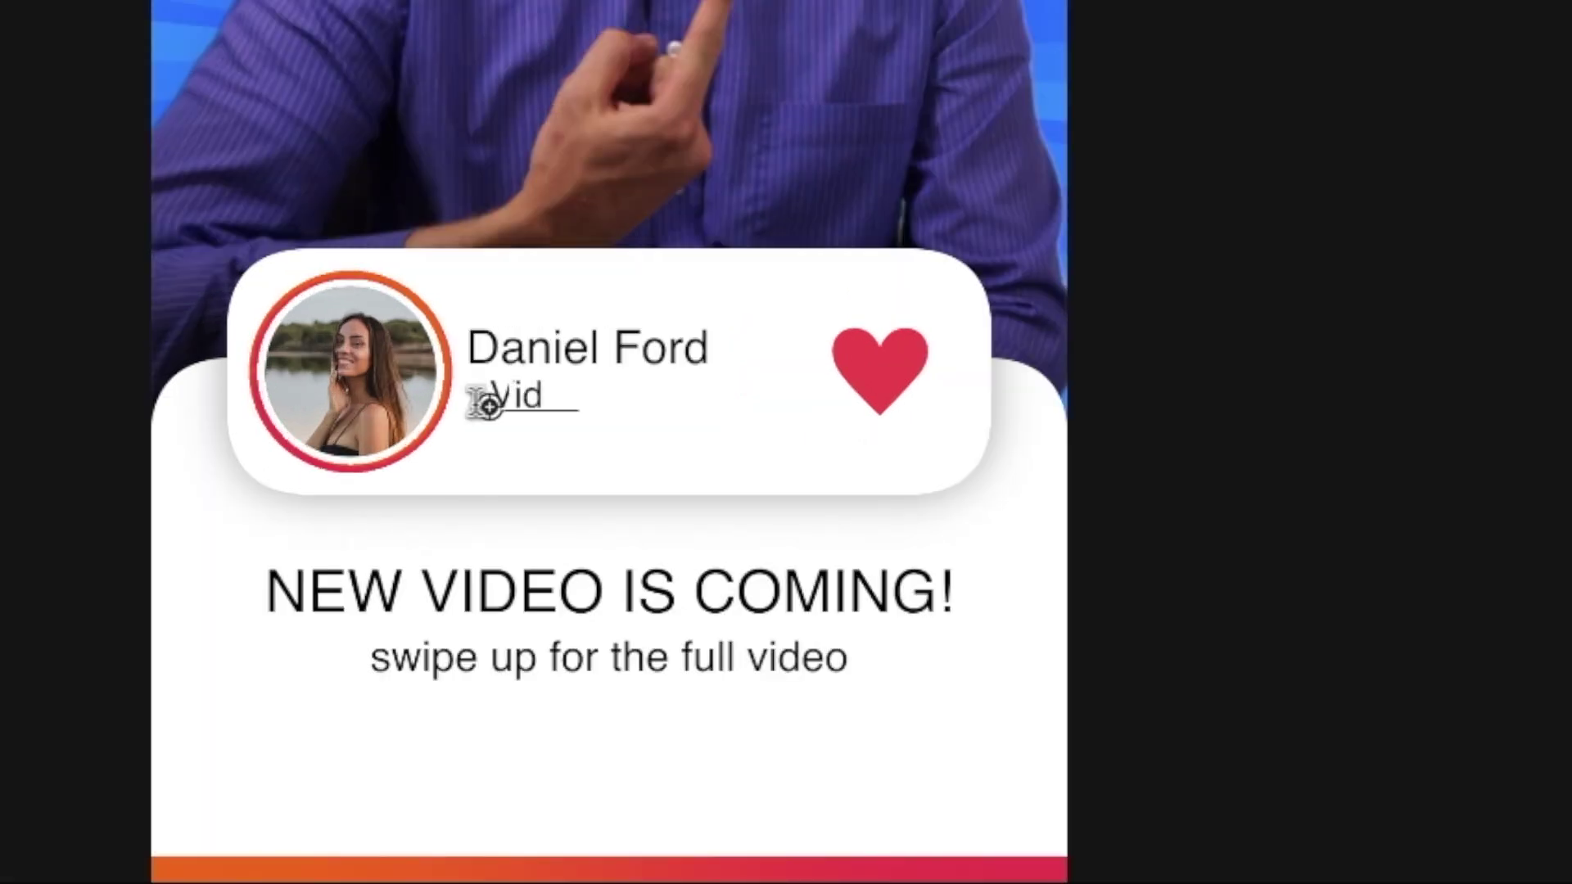
{"action": "type", "text": "eo Market"}
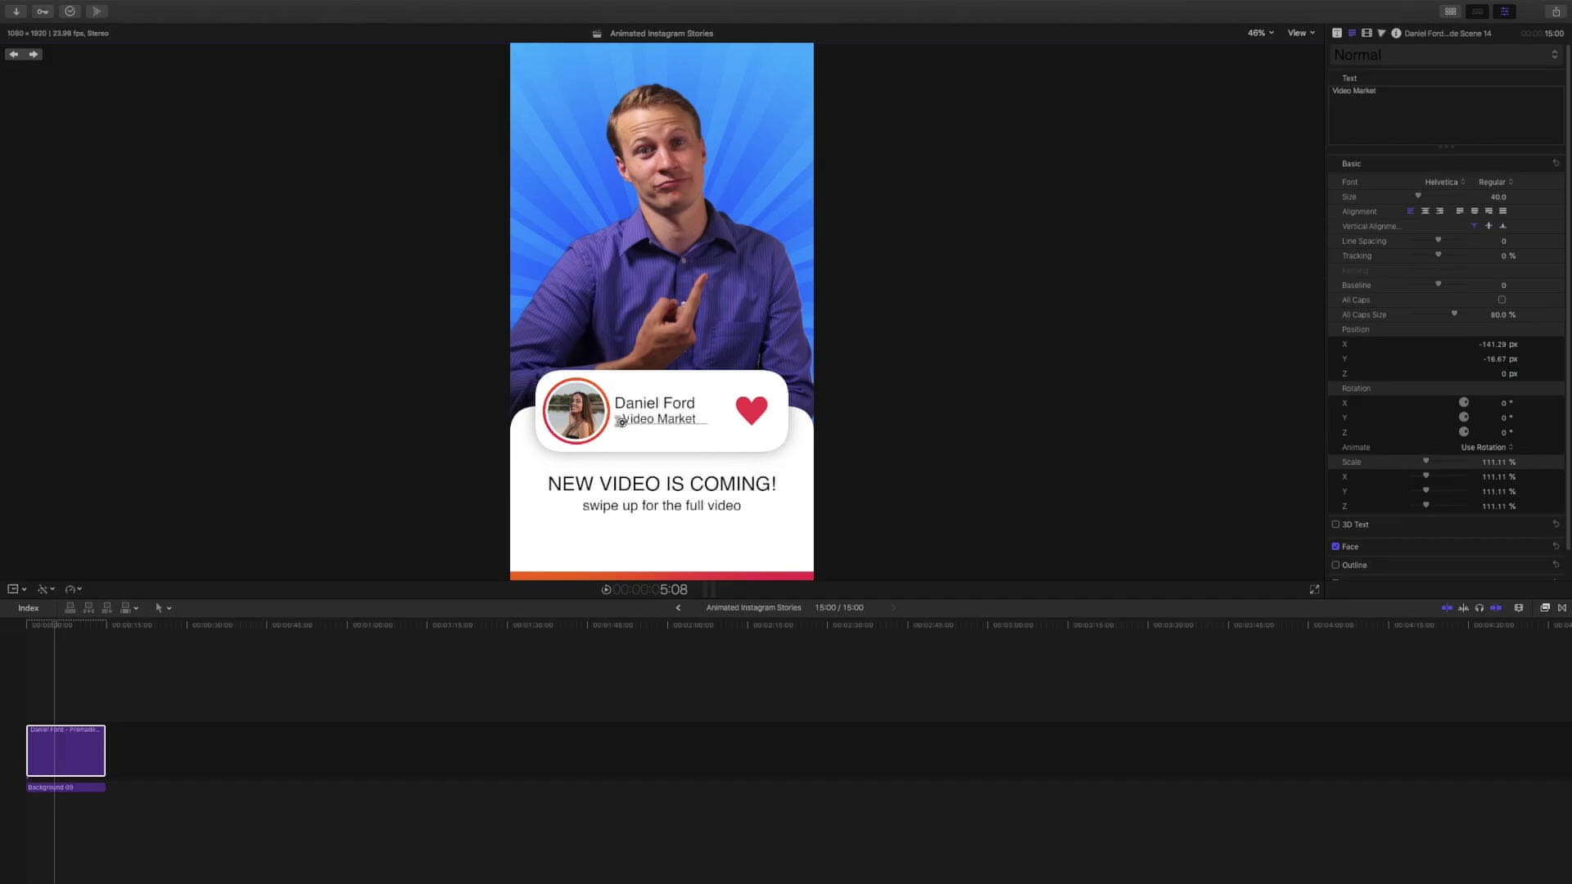
{"action": "key", "text": "space"}
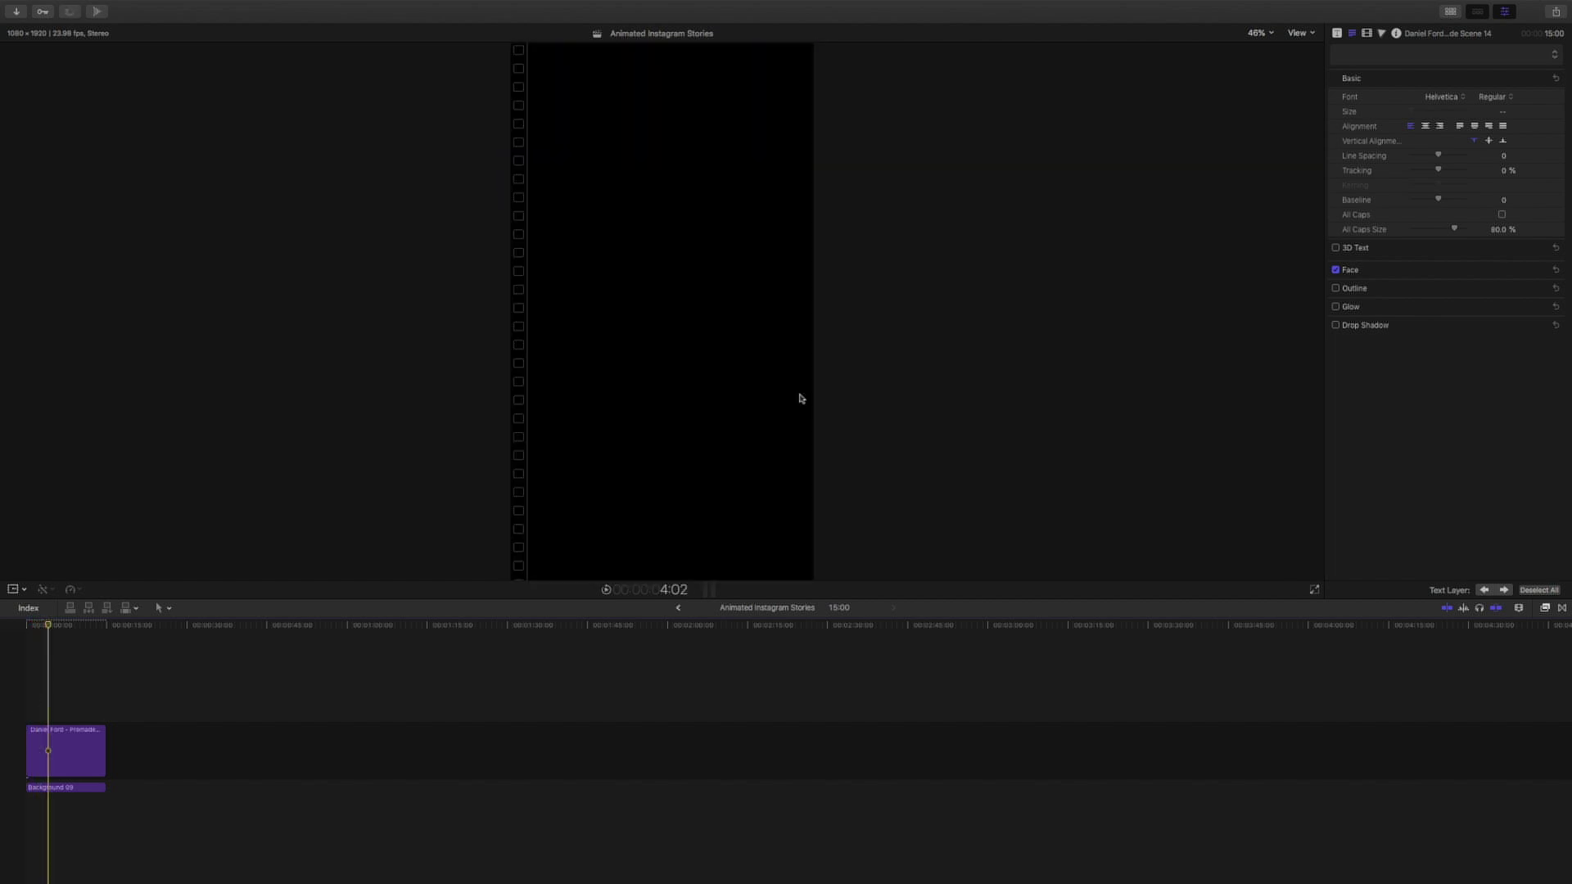
Turn off Love Accent in the title's published parameters to hide the heart
{"action": "left_click", "coordinate": [766, 496]}
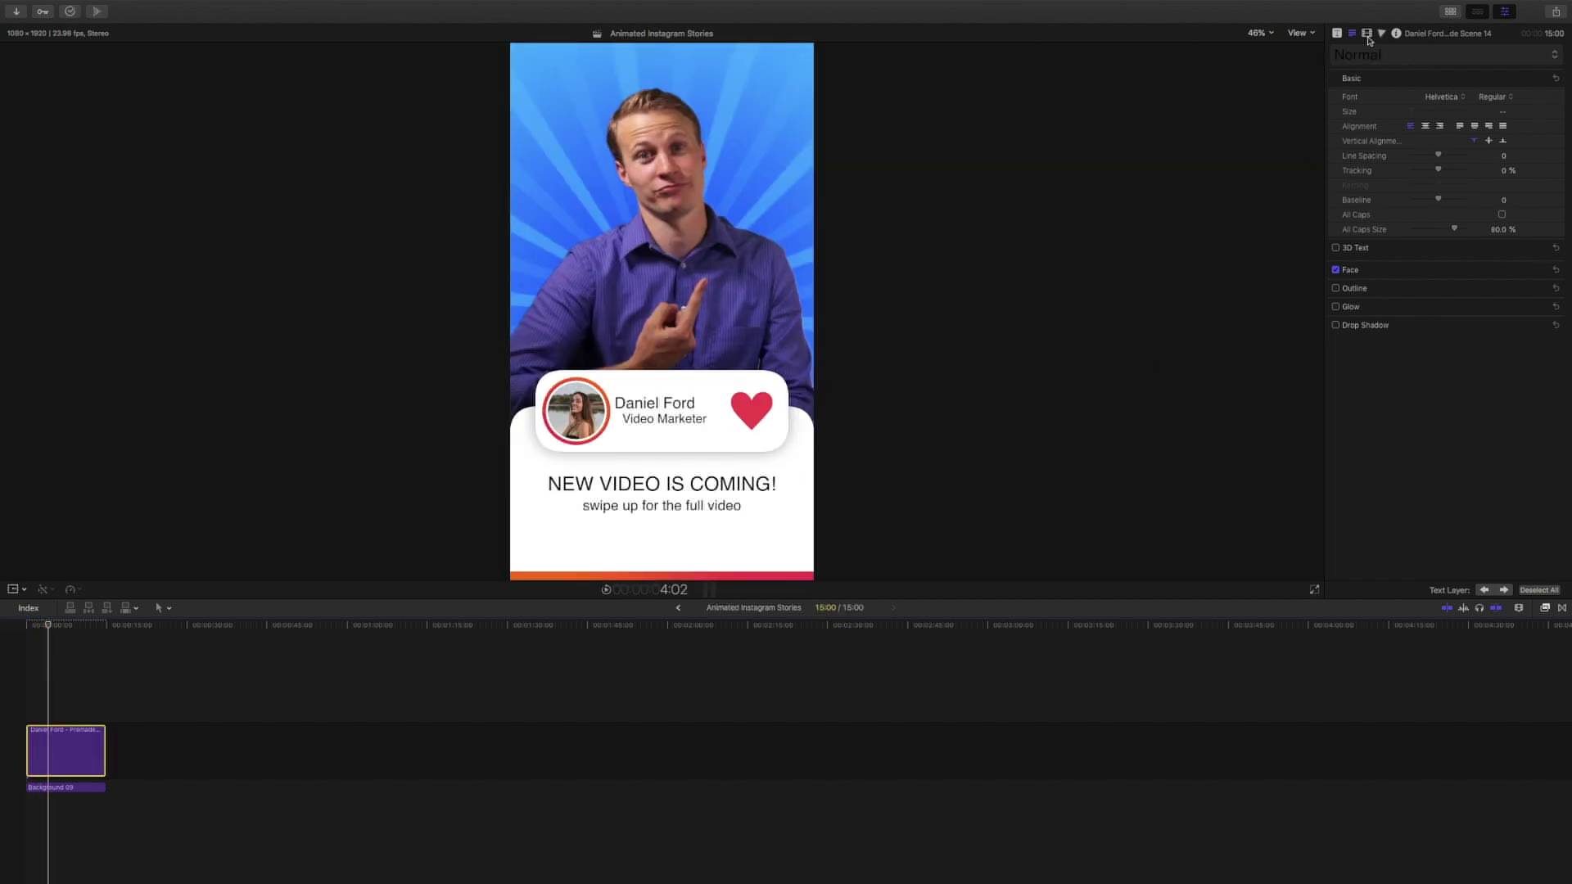
{"action": "left_click", "coordinate": [1337, 33]}
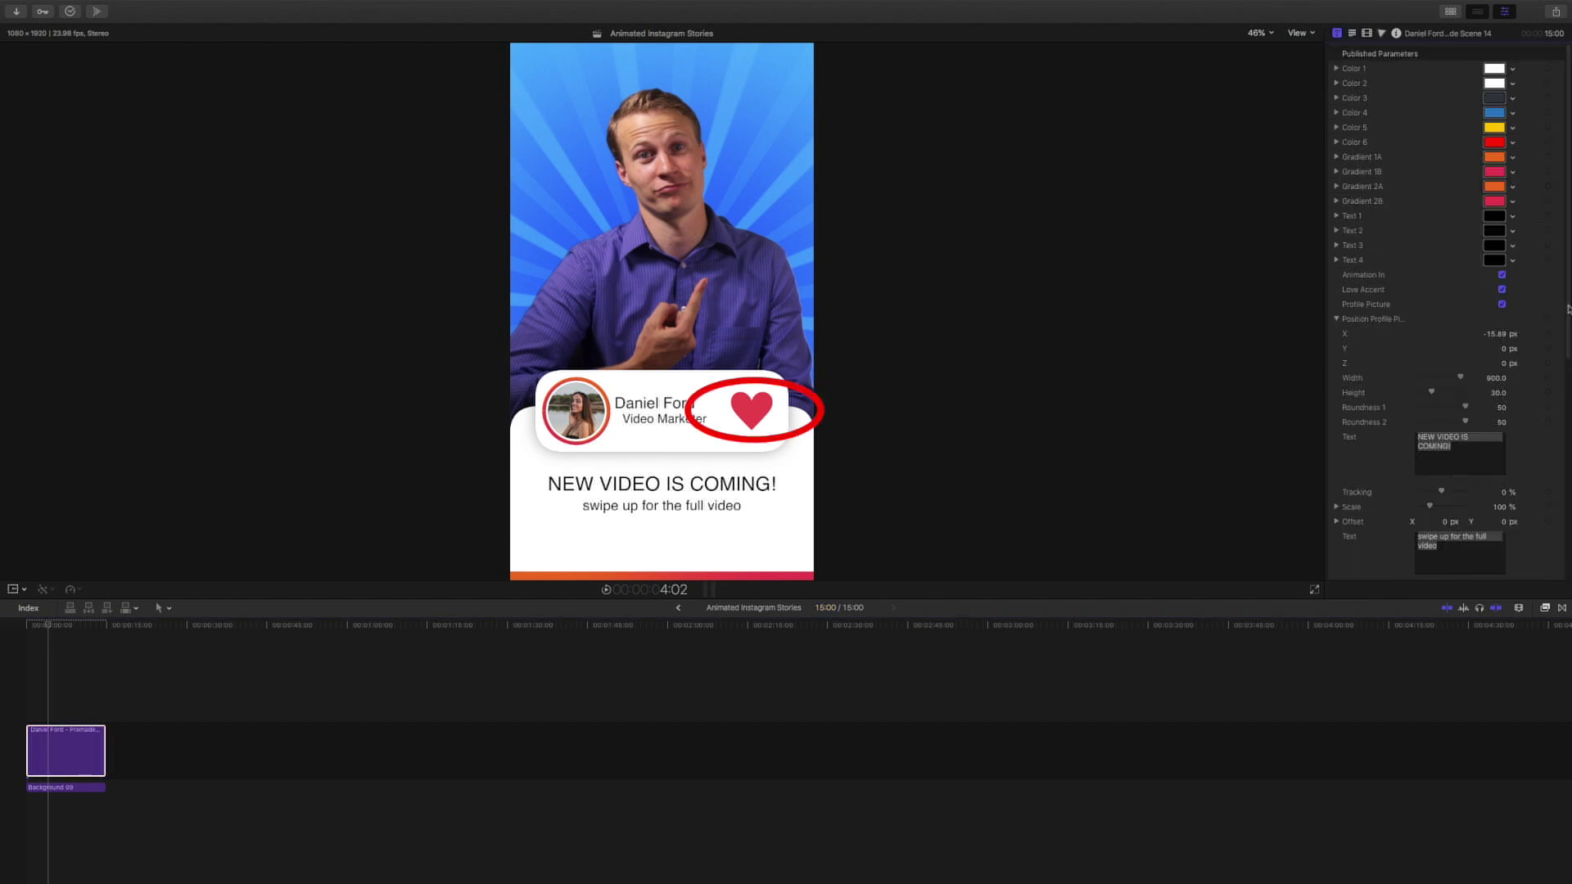
{"action": "left_click", "coordinate": [1502, 289]}
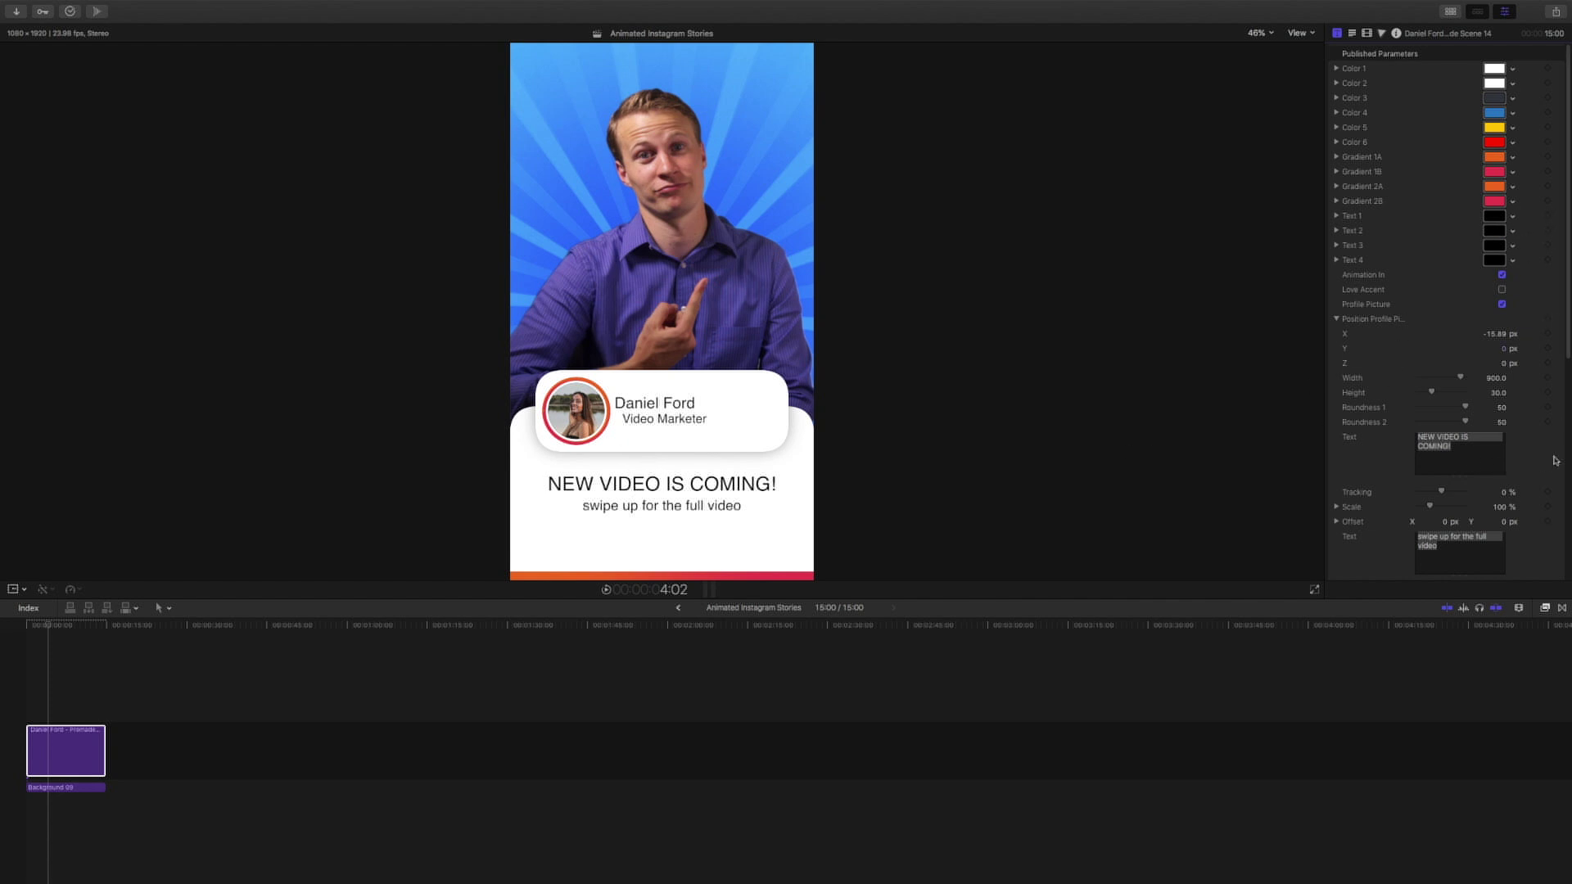
{"action": "scroll", "coordinate": [1555, 461], "scroll_direction": "down", "scroll_amount": 10}
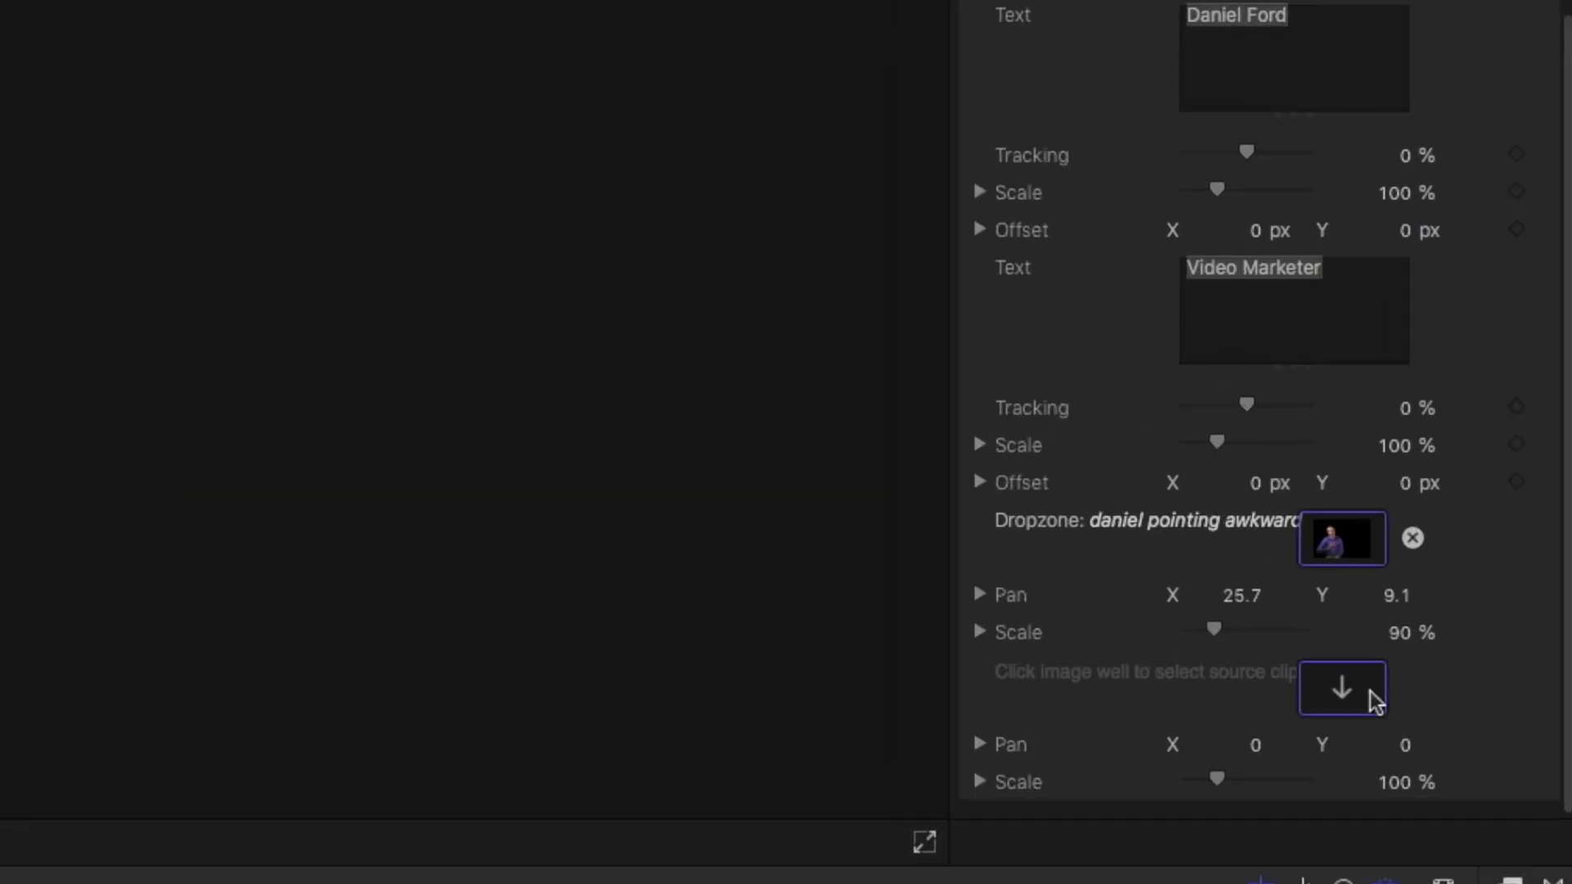
Apply the no-background presenter clip to Dropzone-2 and pan it to X -3.0
{"action": "left_click", "coordinate": [1376, 703]}
{"action": "left_click", "coordinate": [181, 251]}
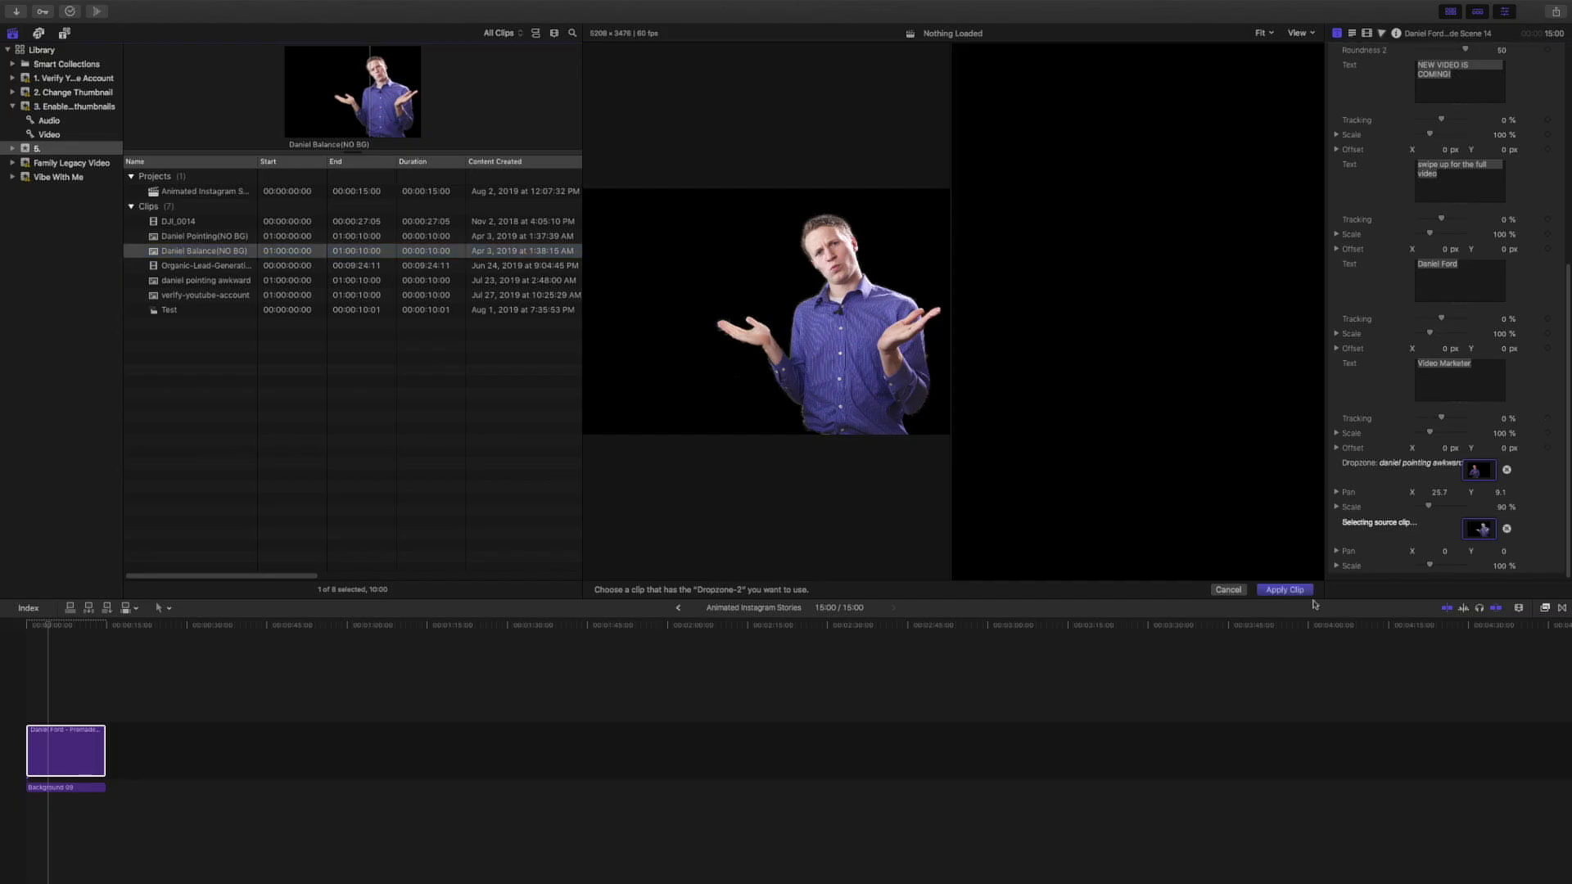
{"action": "left_click", "coordinate": [1286, 590]}
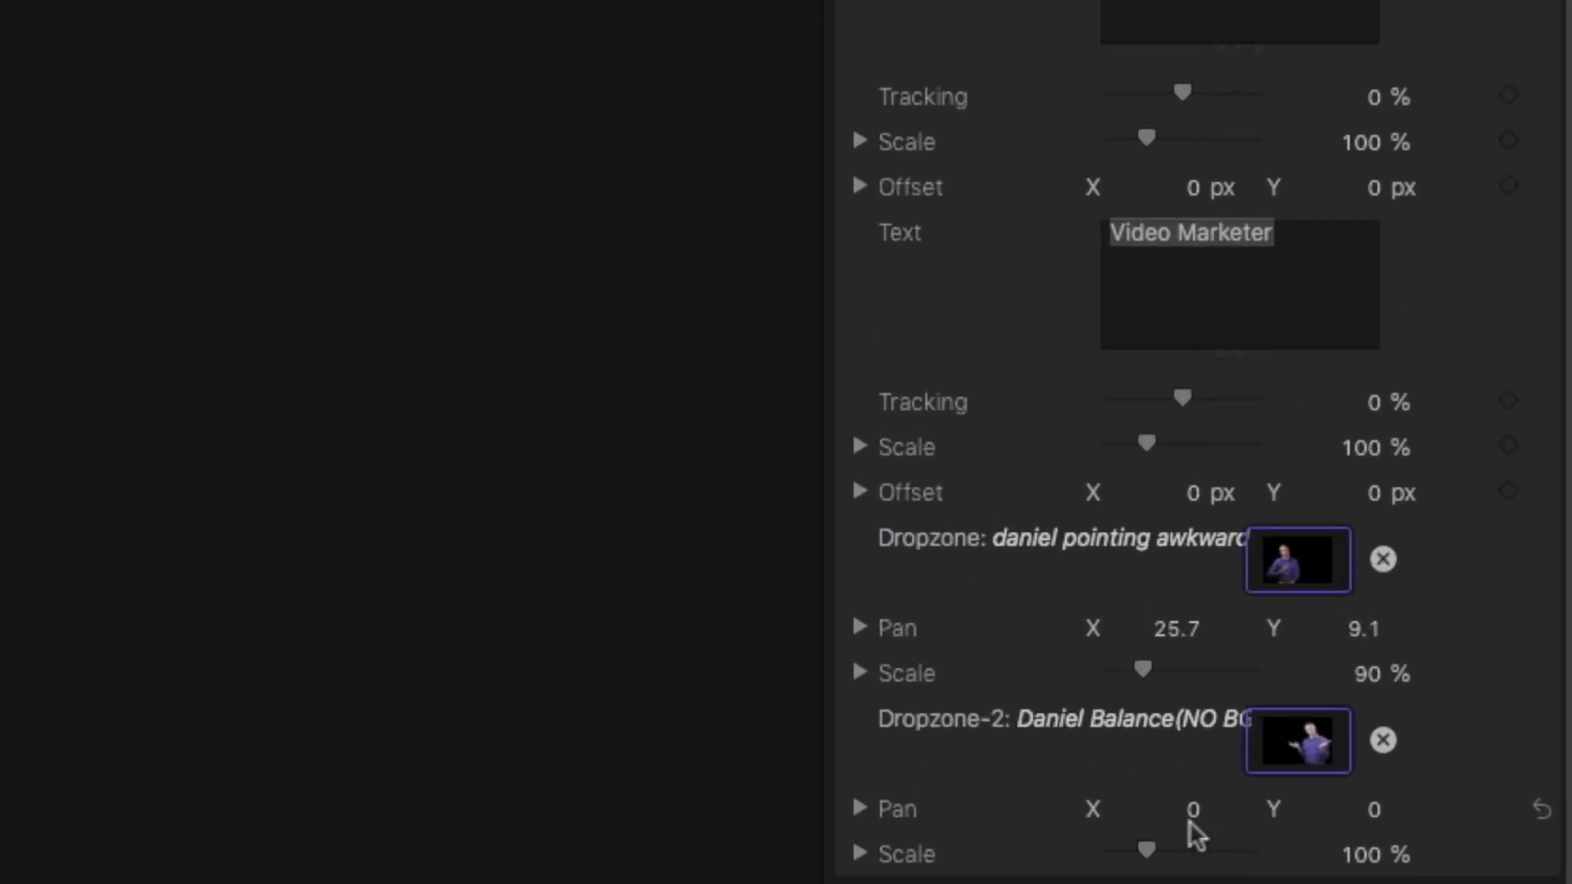
{"action": "left_click", "coordinate": [1193, 825]}
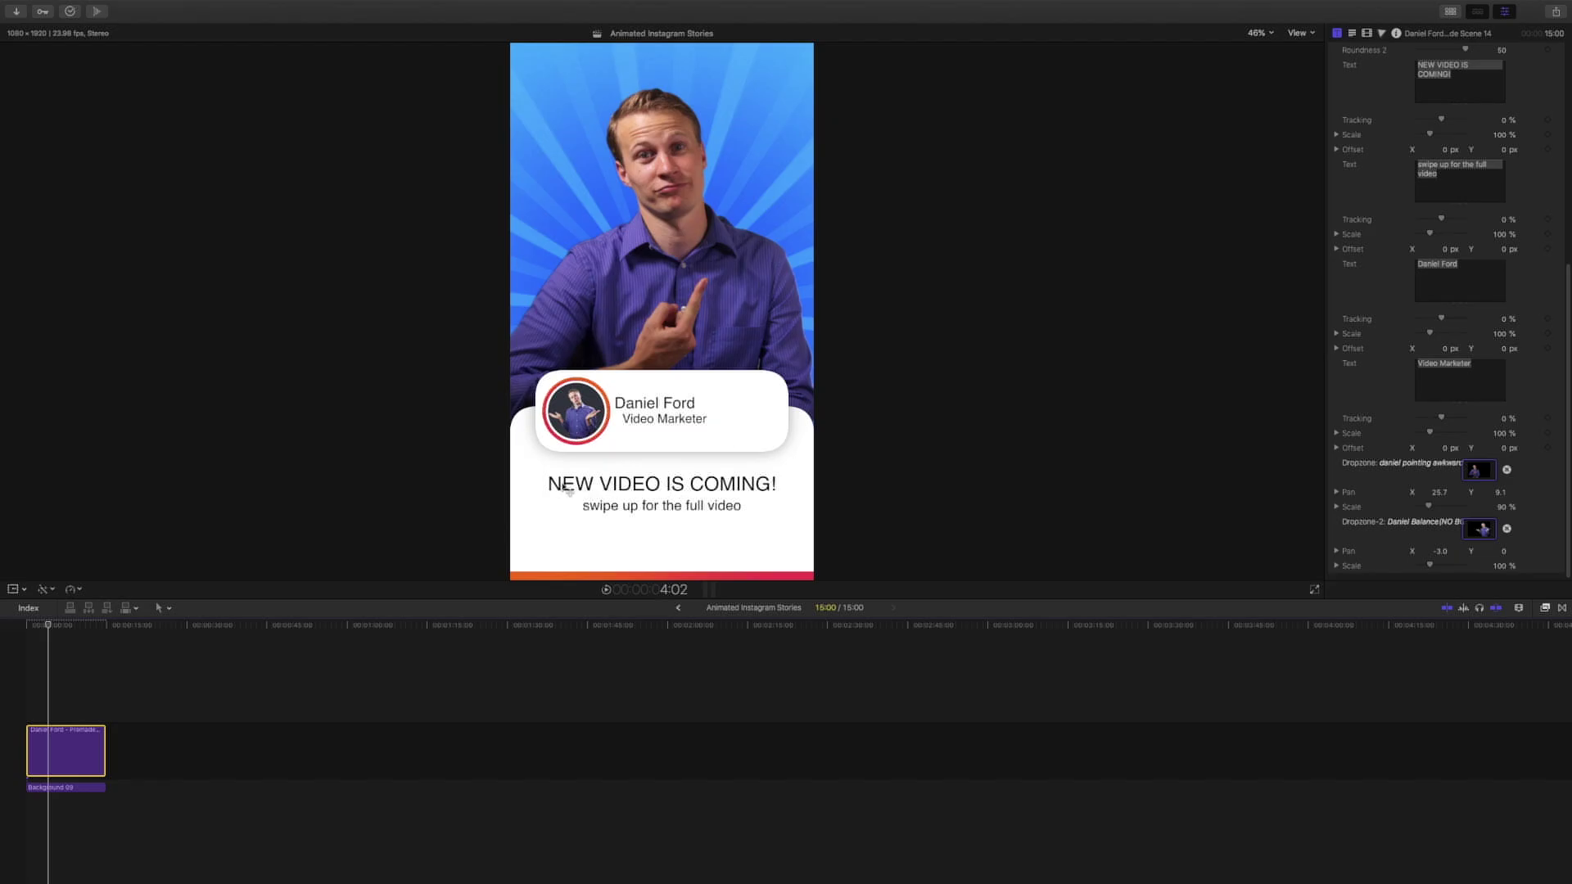
Select the whole 'NEW VIDEO IS COMING!' title line and bring up its font list
{"action": "left_click", "coordinate": [569, 490]}
{"action": "double_click", "coordinate": [566, 484]}
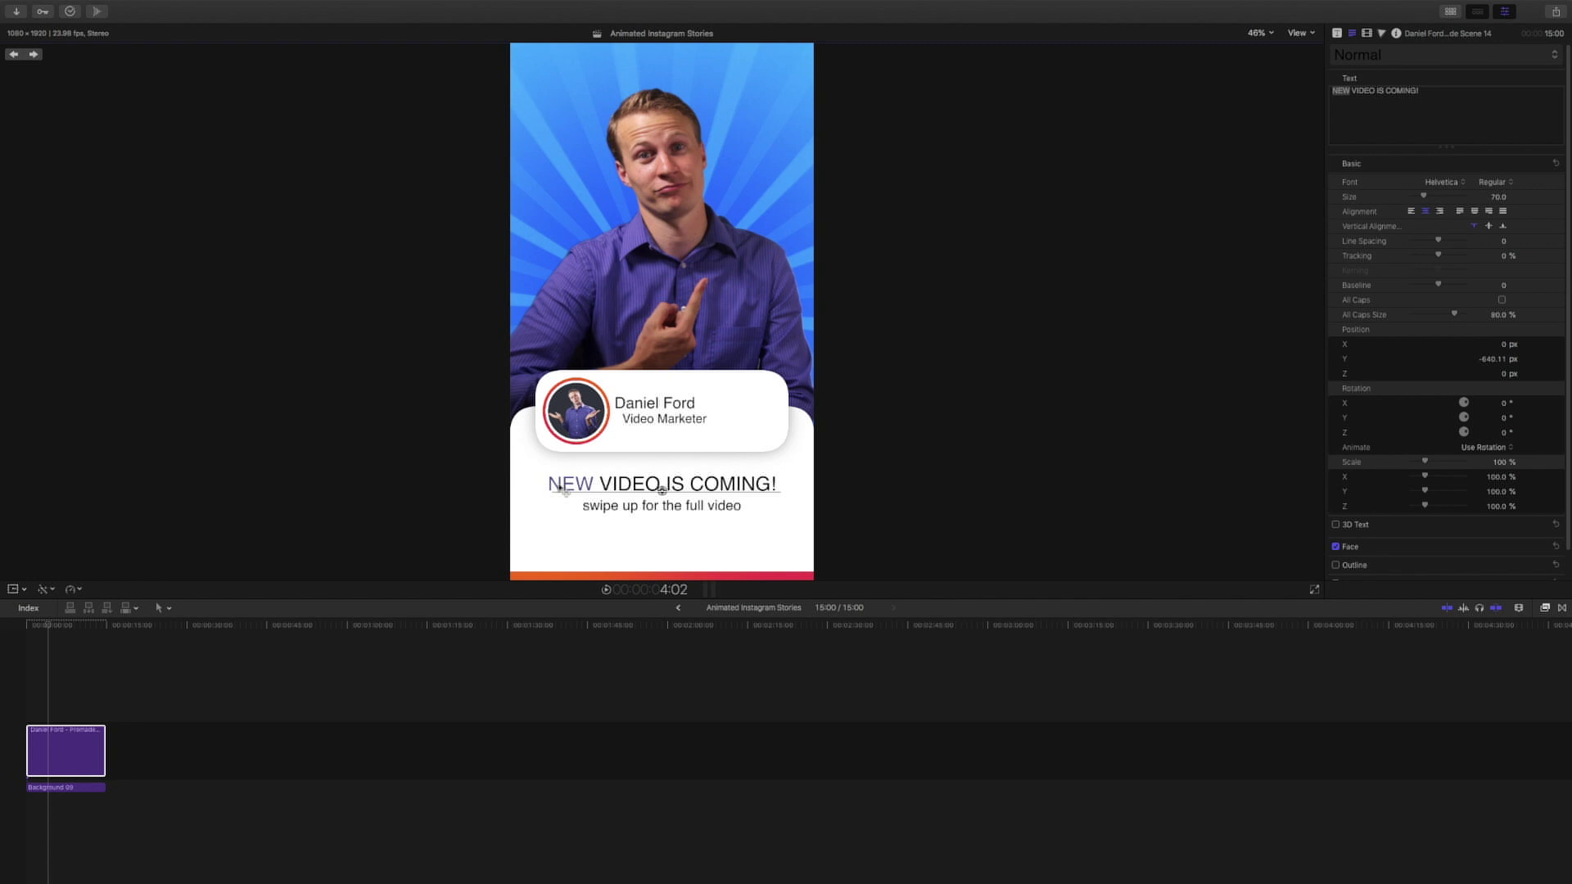
{"action": "left_click", "coordinate": [546, 481]}
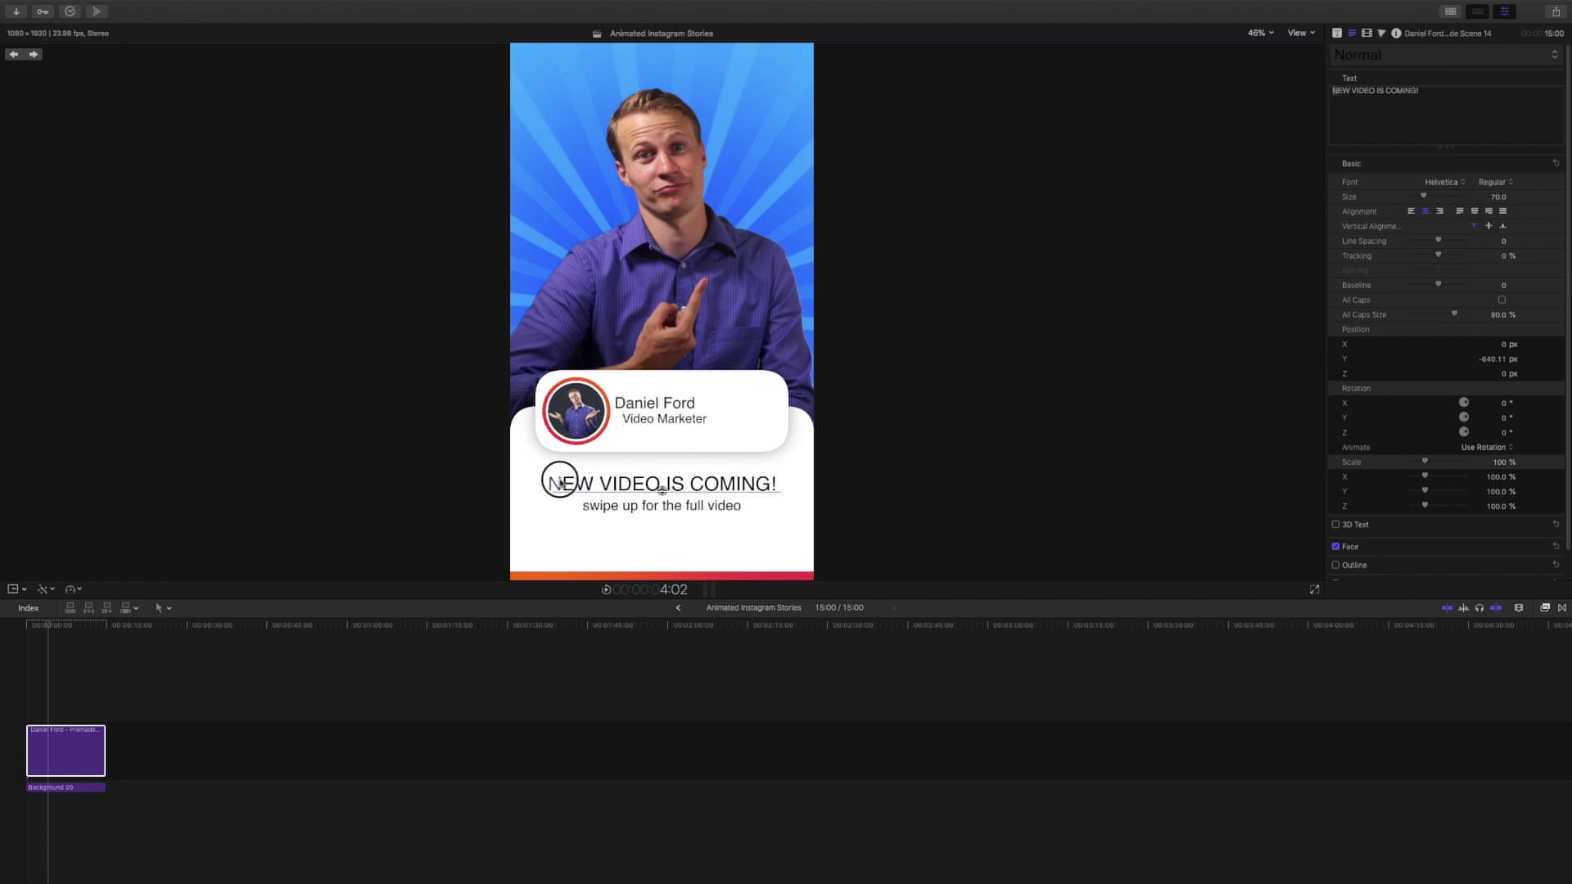
{"action": "left_click_drag", "start_coordinate": [559, 483], "coordinate": [778, 483]}
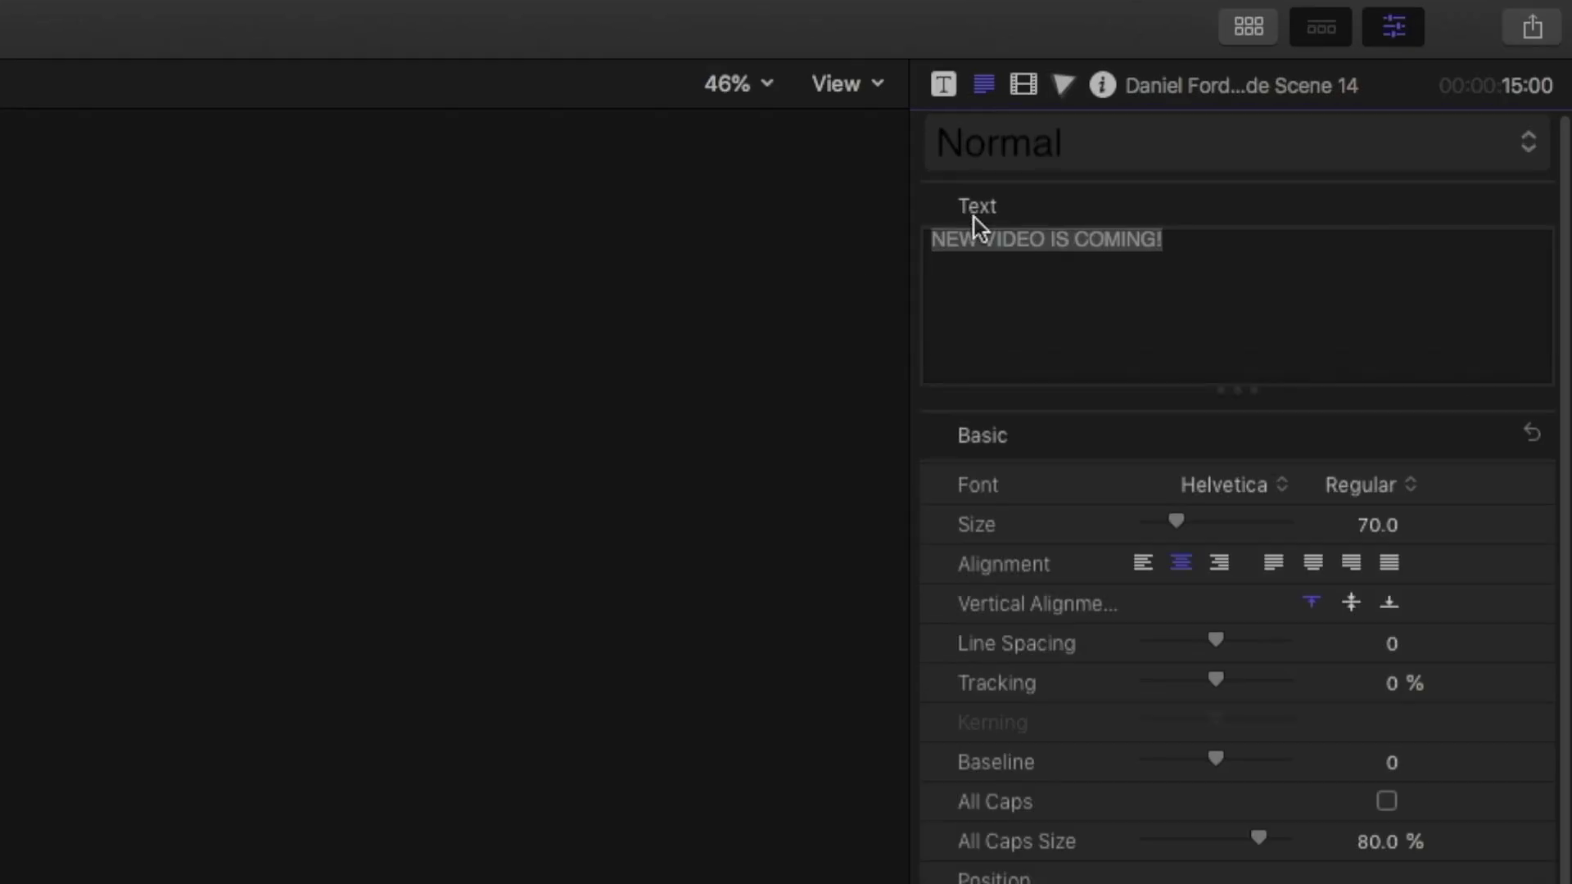
{"action": "left_click", "coordinate": [1246, 486]}
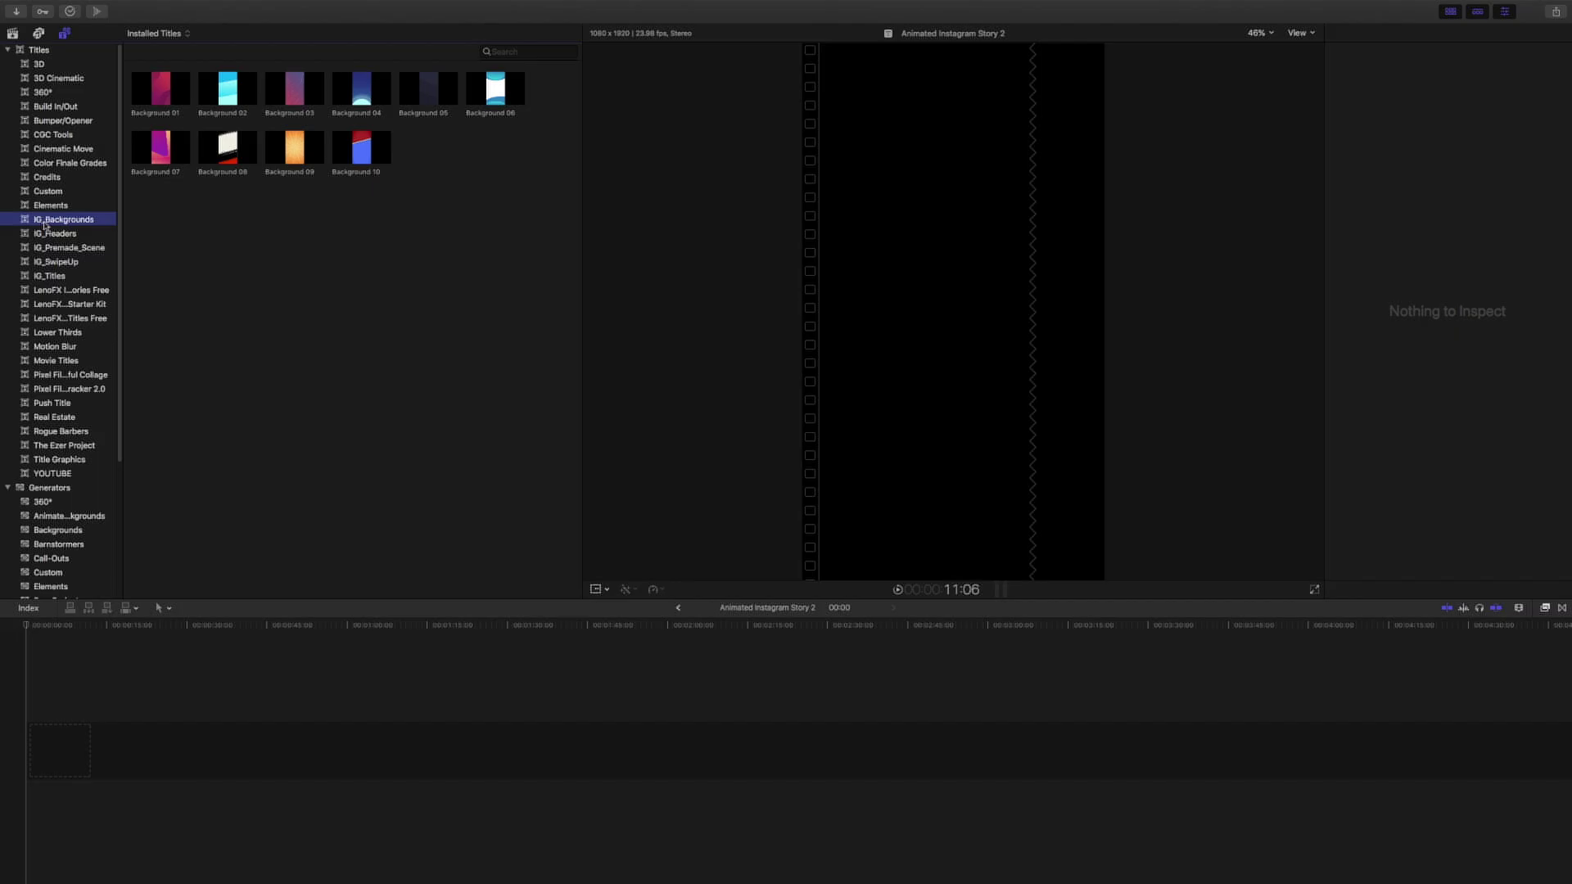
Add Background 05 to the new project's timeline and return to the project start
{"action": "left_click", "coordinate": [420, 90]}
{"action": "key", "text": "e"}
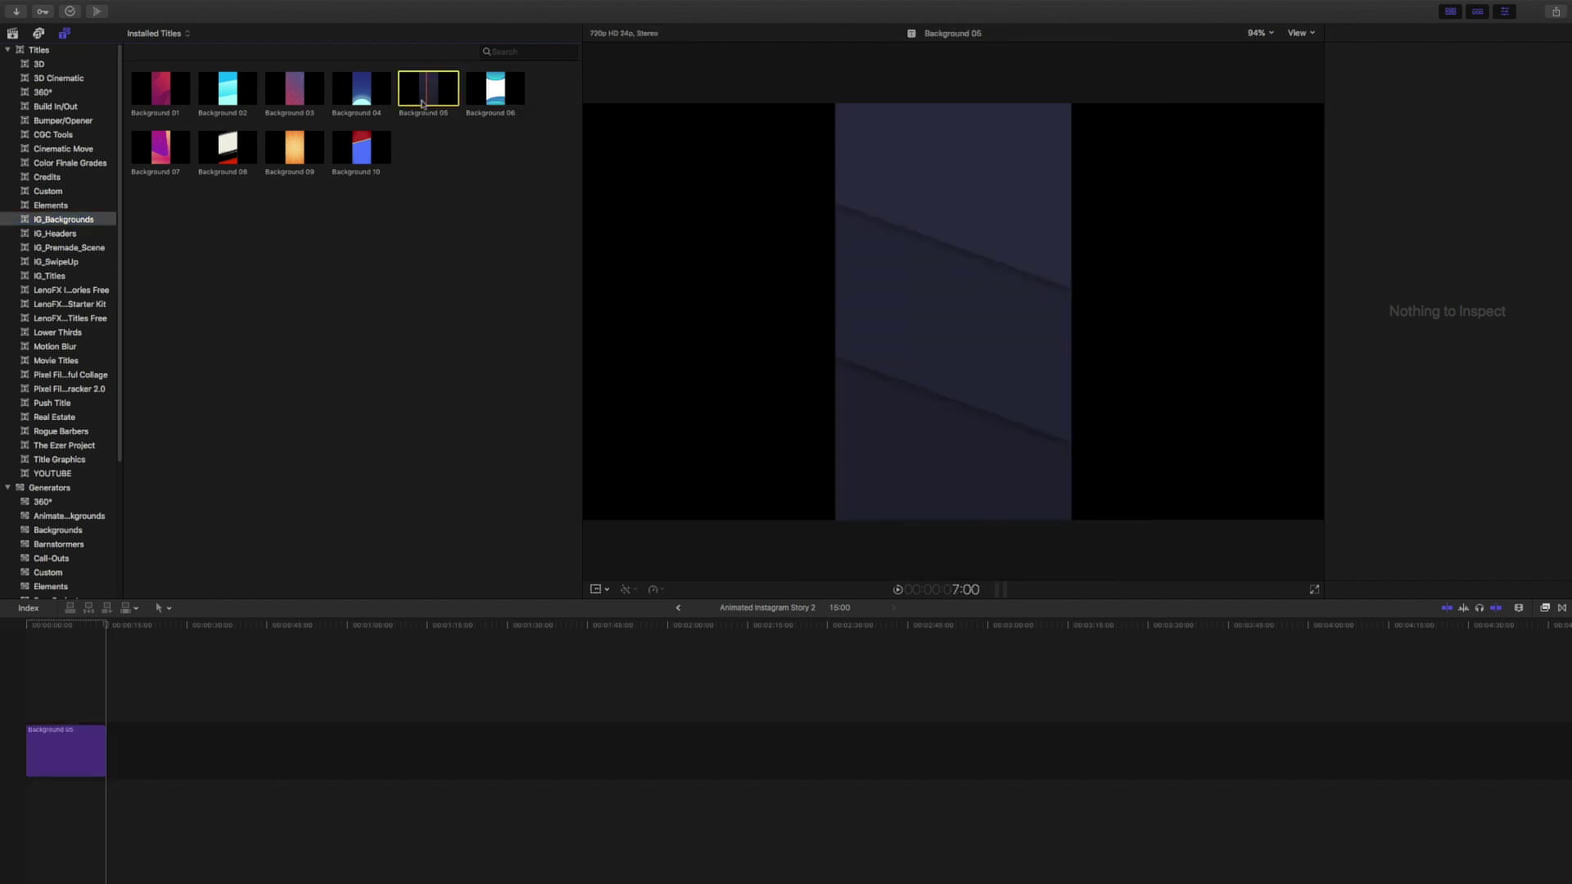
{"action": "left_click", "coordinate": [20, 700]}
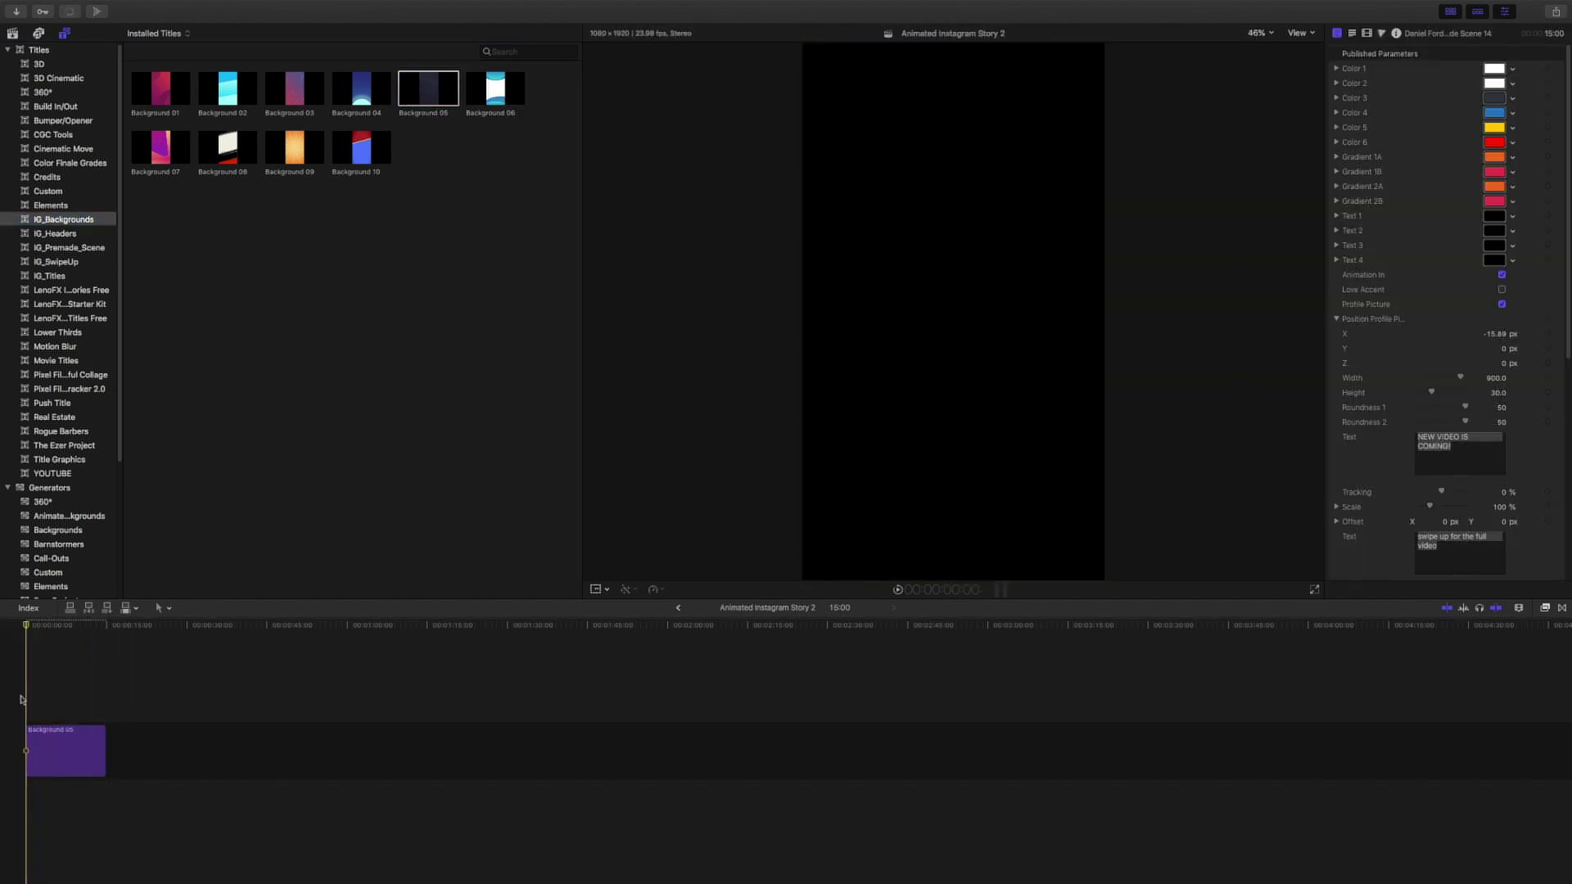
Place Header 08 above Background 05 and play the intro from the start
{"action": "key", "text": "space"}
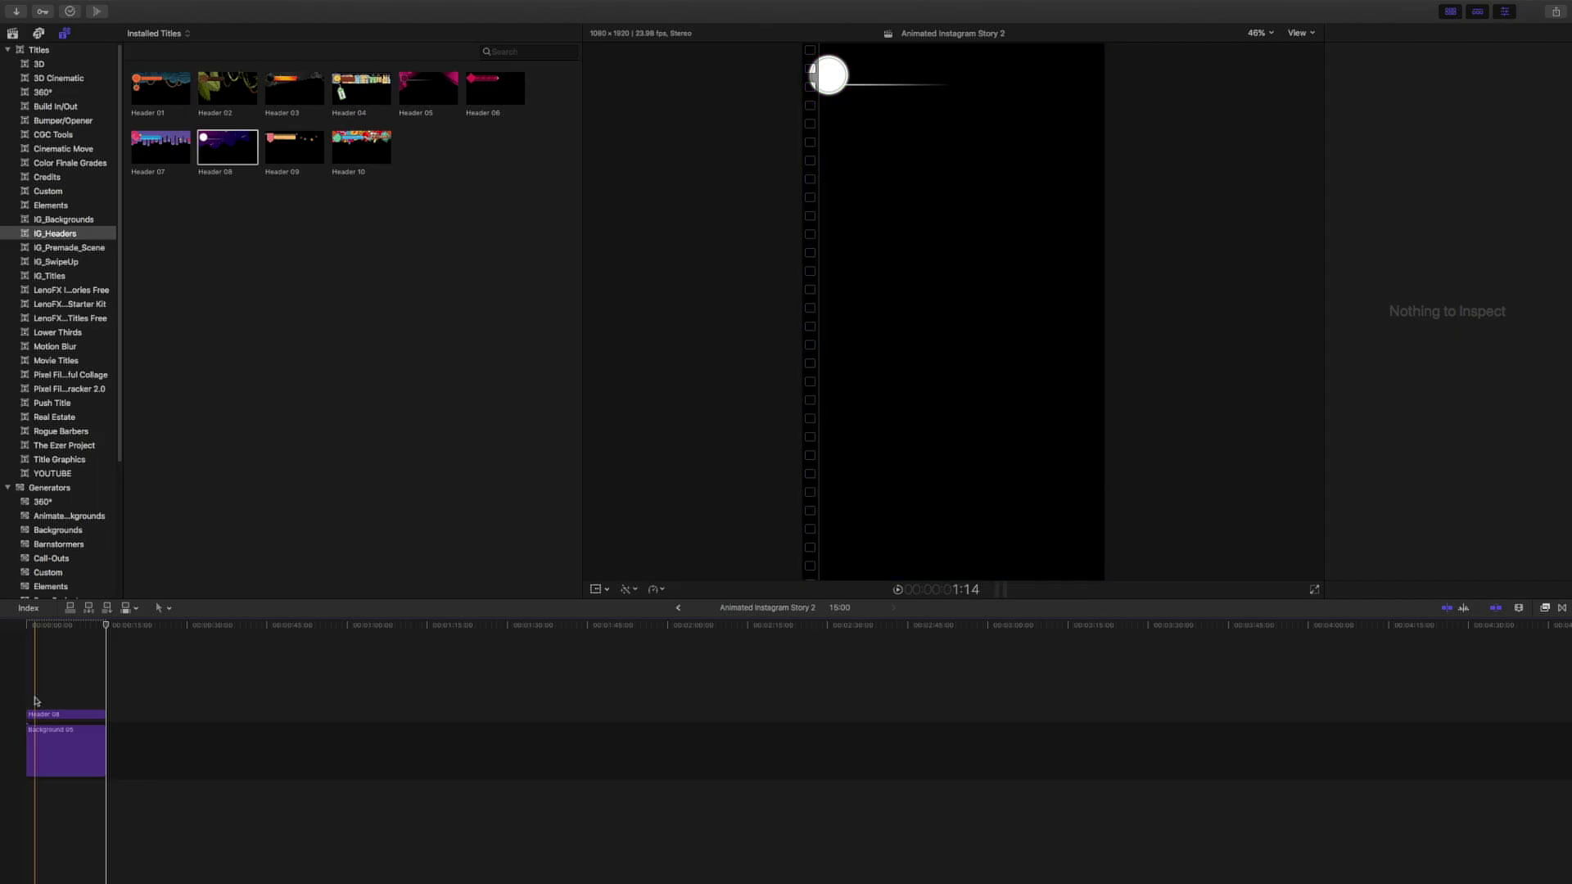
{"action": "left_click_drag", "start_coordinate": [227, 147], "coordinate": [55, 715]}
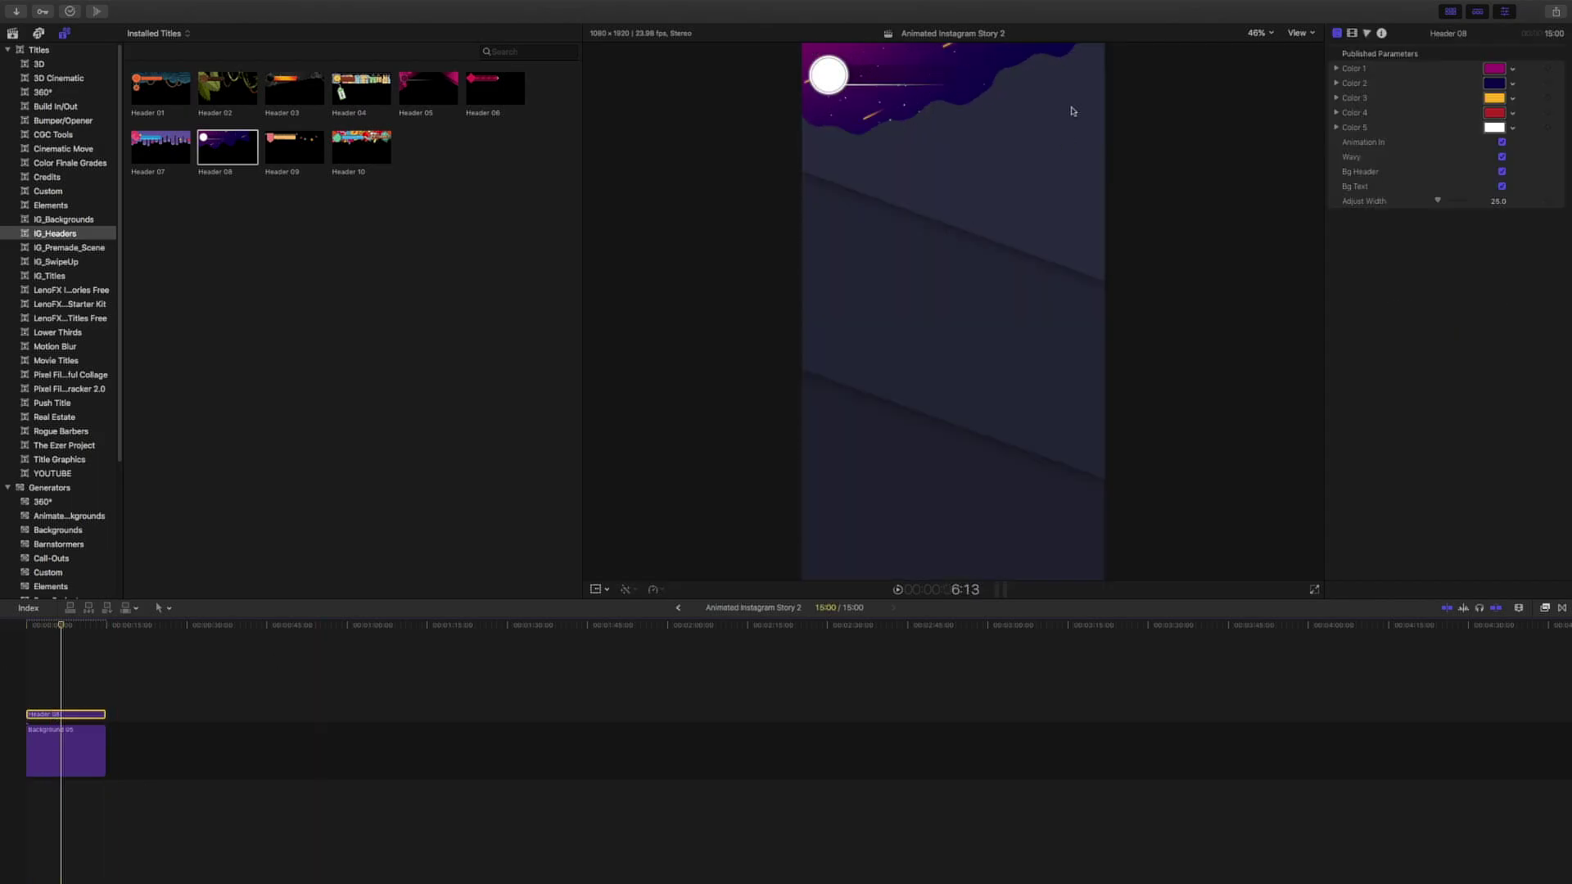
{"action": "key", "text": "Home"}
{"action": "key", "text": "space"}
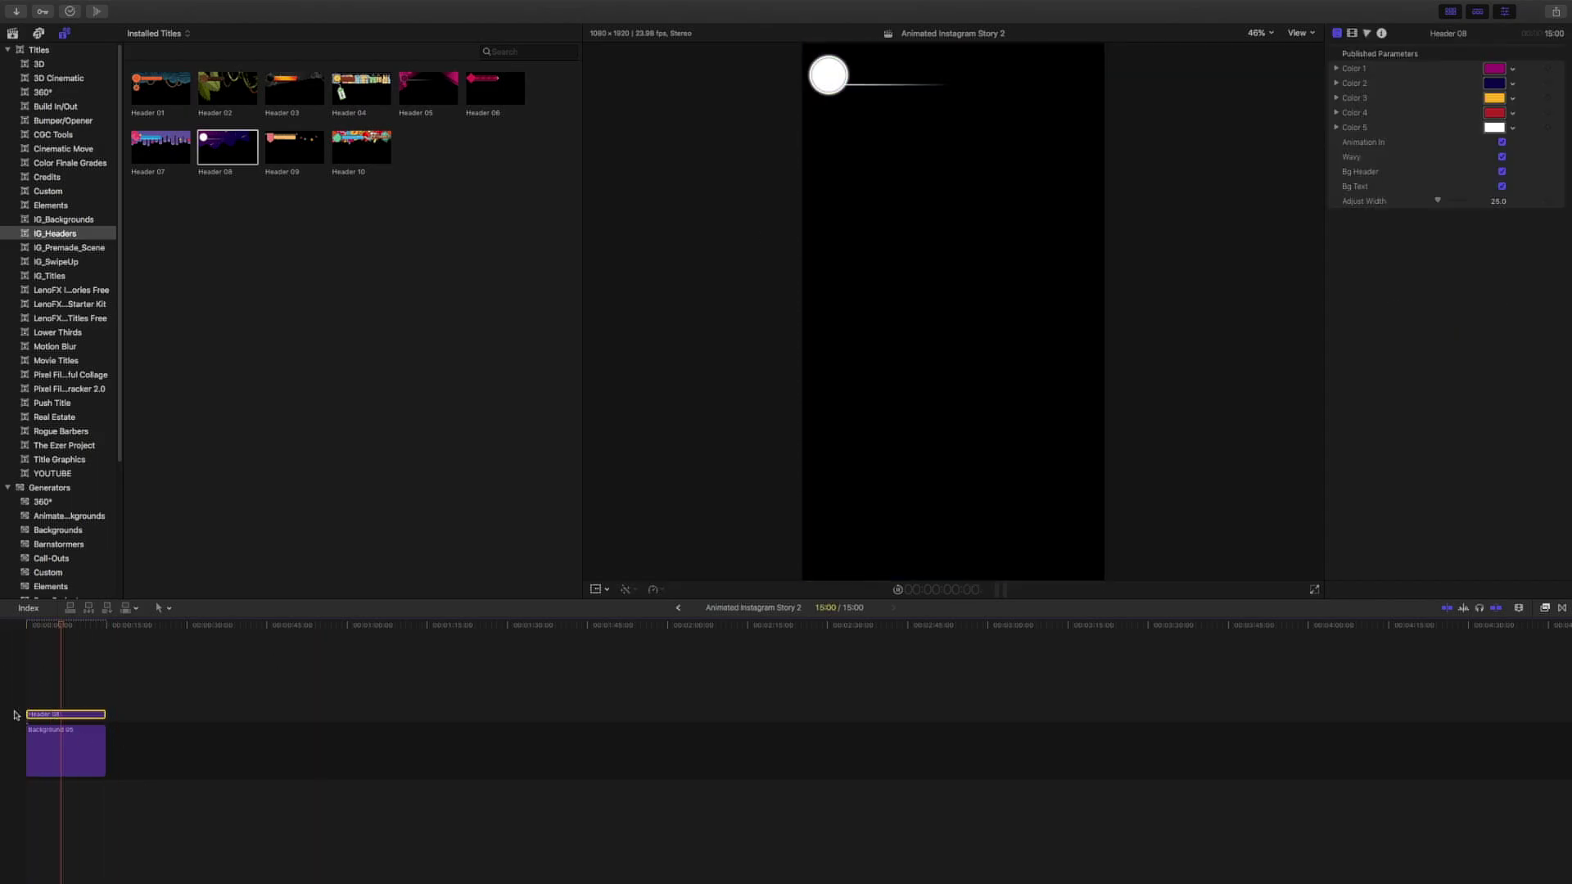
Make Background 05's Color 1 and Color 3 light blue and Color 2 yellow, then preview
{"action": "left_click", "coordinate": [58, 754]}
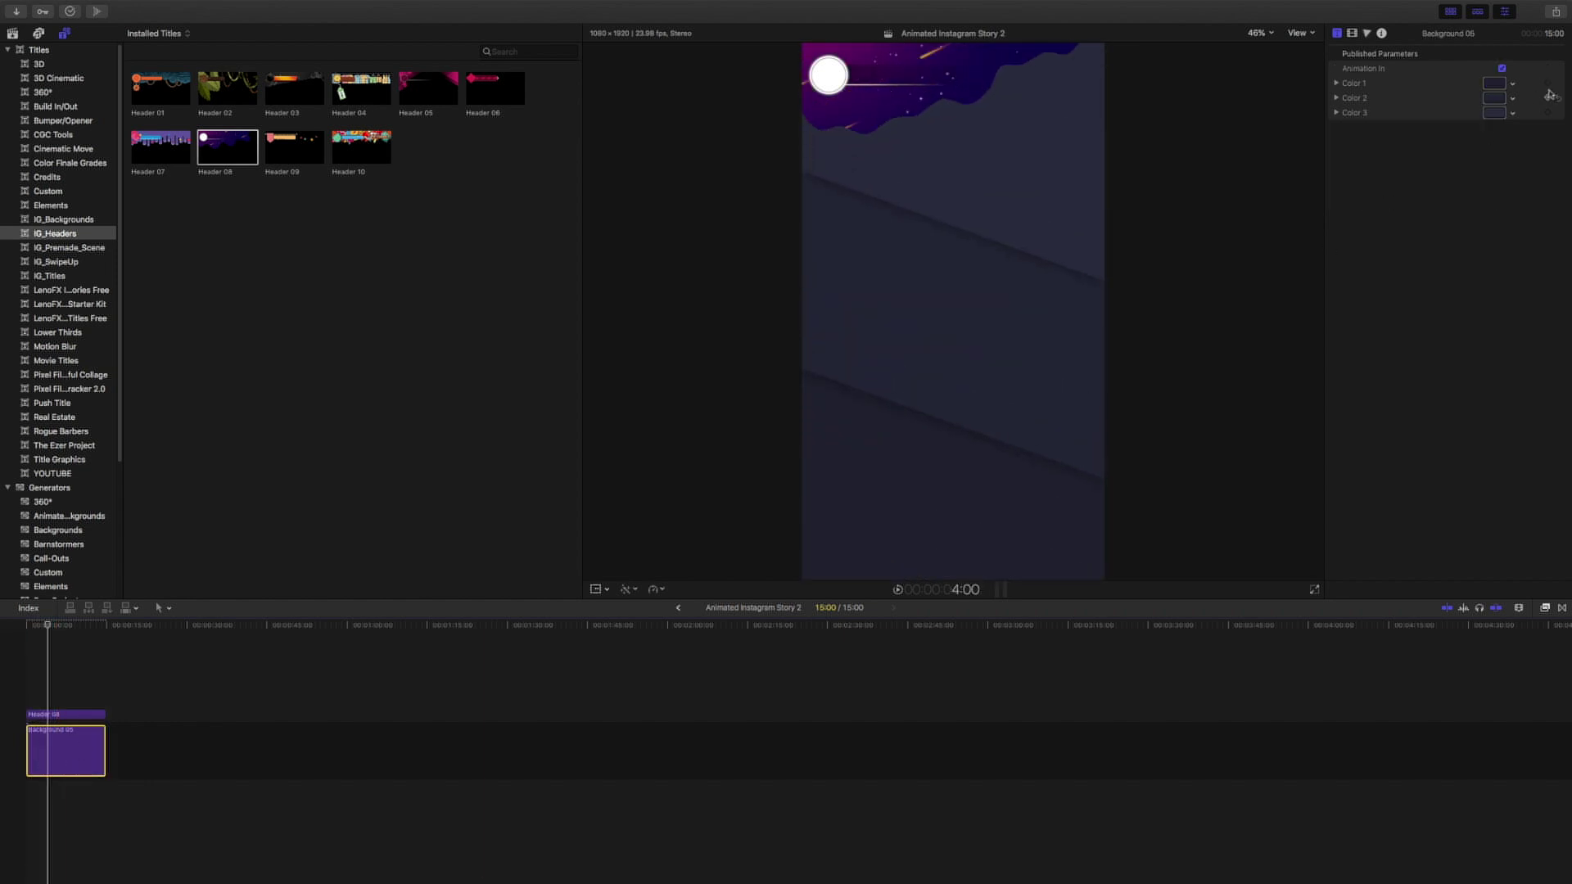
{"action": "left_click", "coordinate": [1502, 115]}
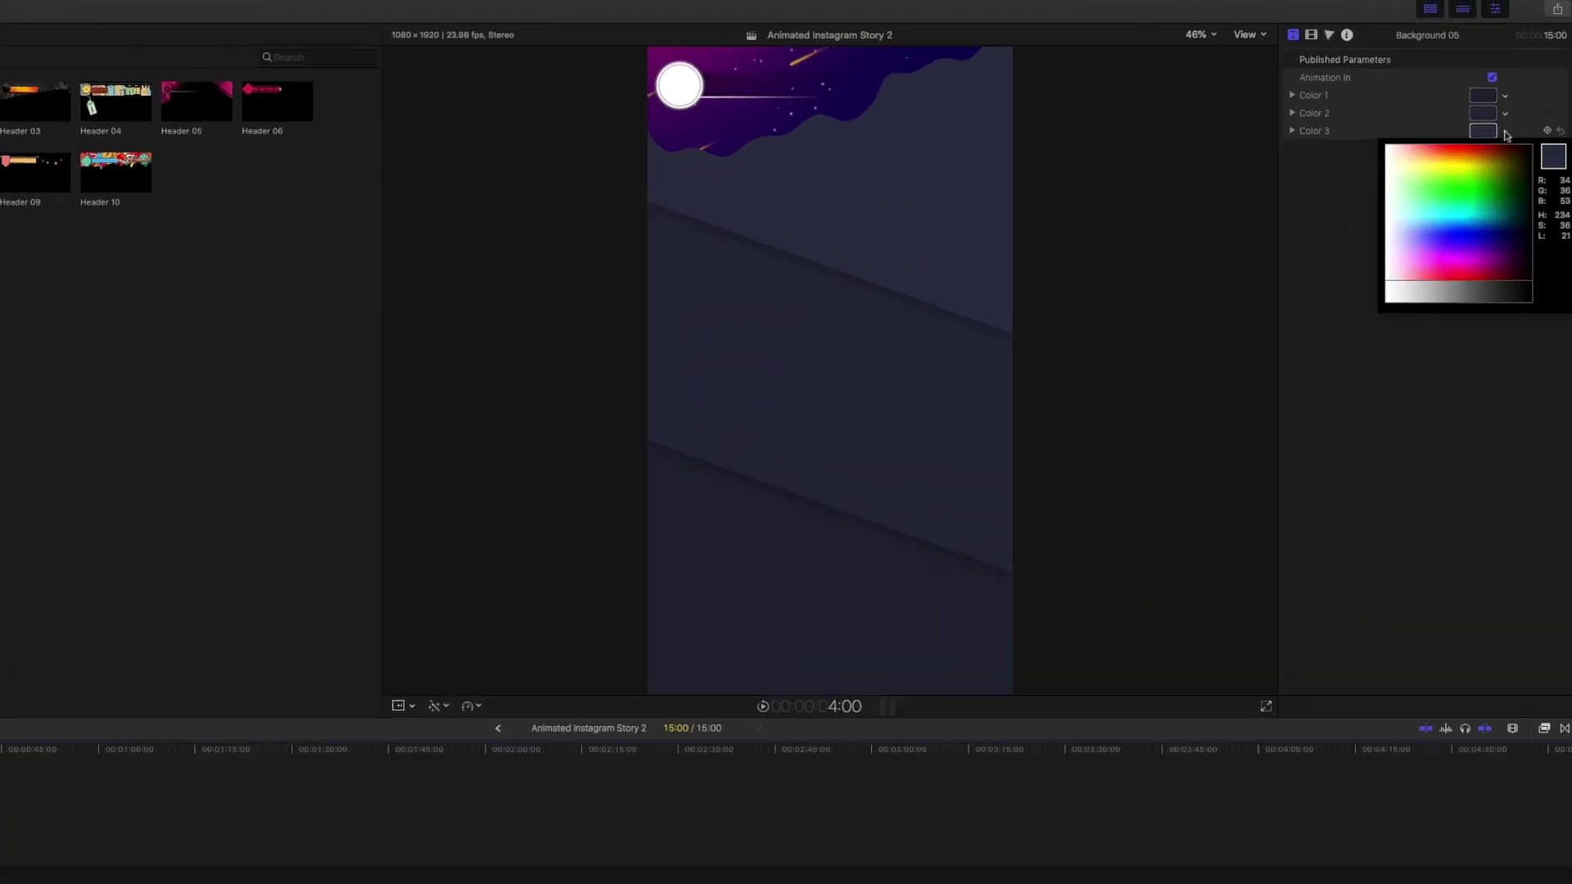
{"action": "left_click", "coordinate": [1458, 184]}
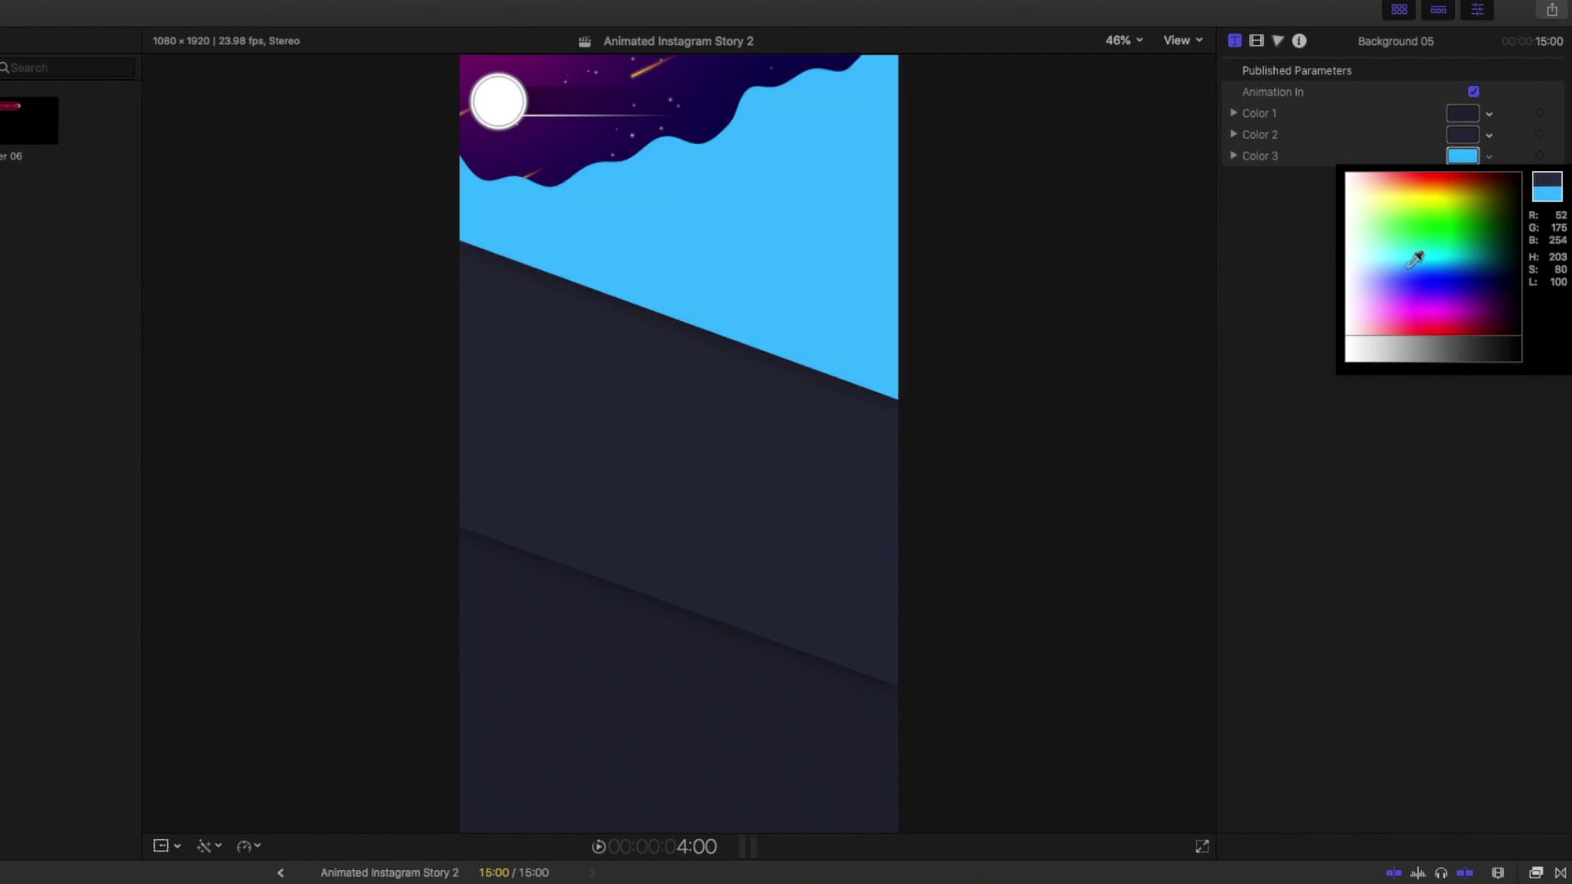
{"action": "left_click", "coordinate": [1462, 113]}
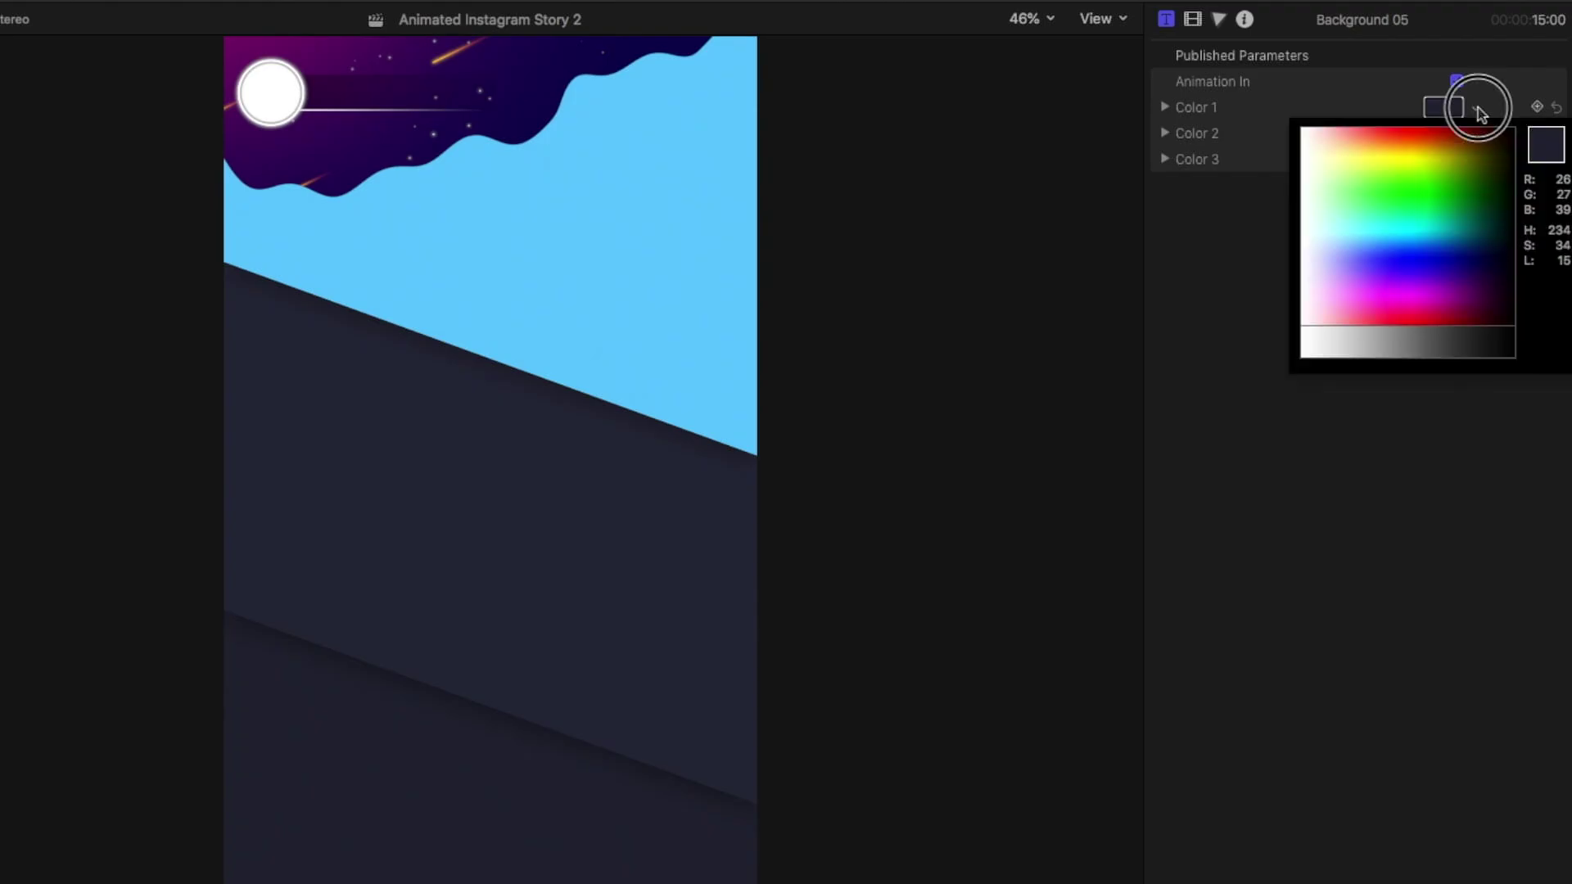
{"action": "left_click_drag", "start_coordinate": [1441, 246], "coordinate": [1510, 143]}
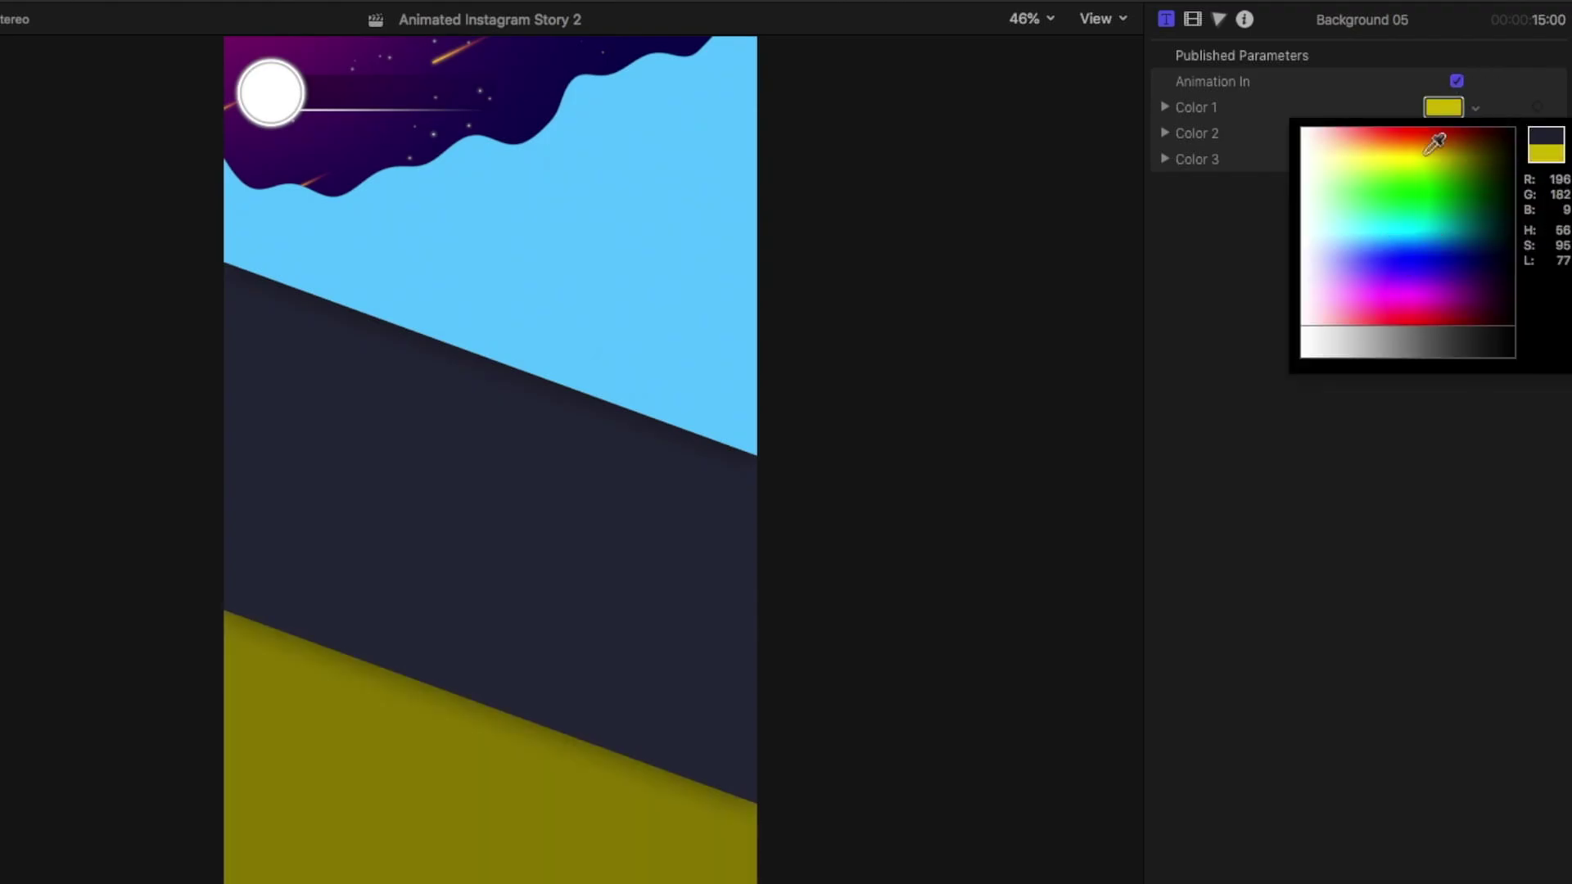
{"action": "left_click", "coordinate": [1449, 114]}
{"action": "left_click", "coordinate": [586, 316]}
{"action": "left_click", "coordinate": [734, 341]}
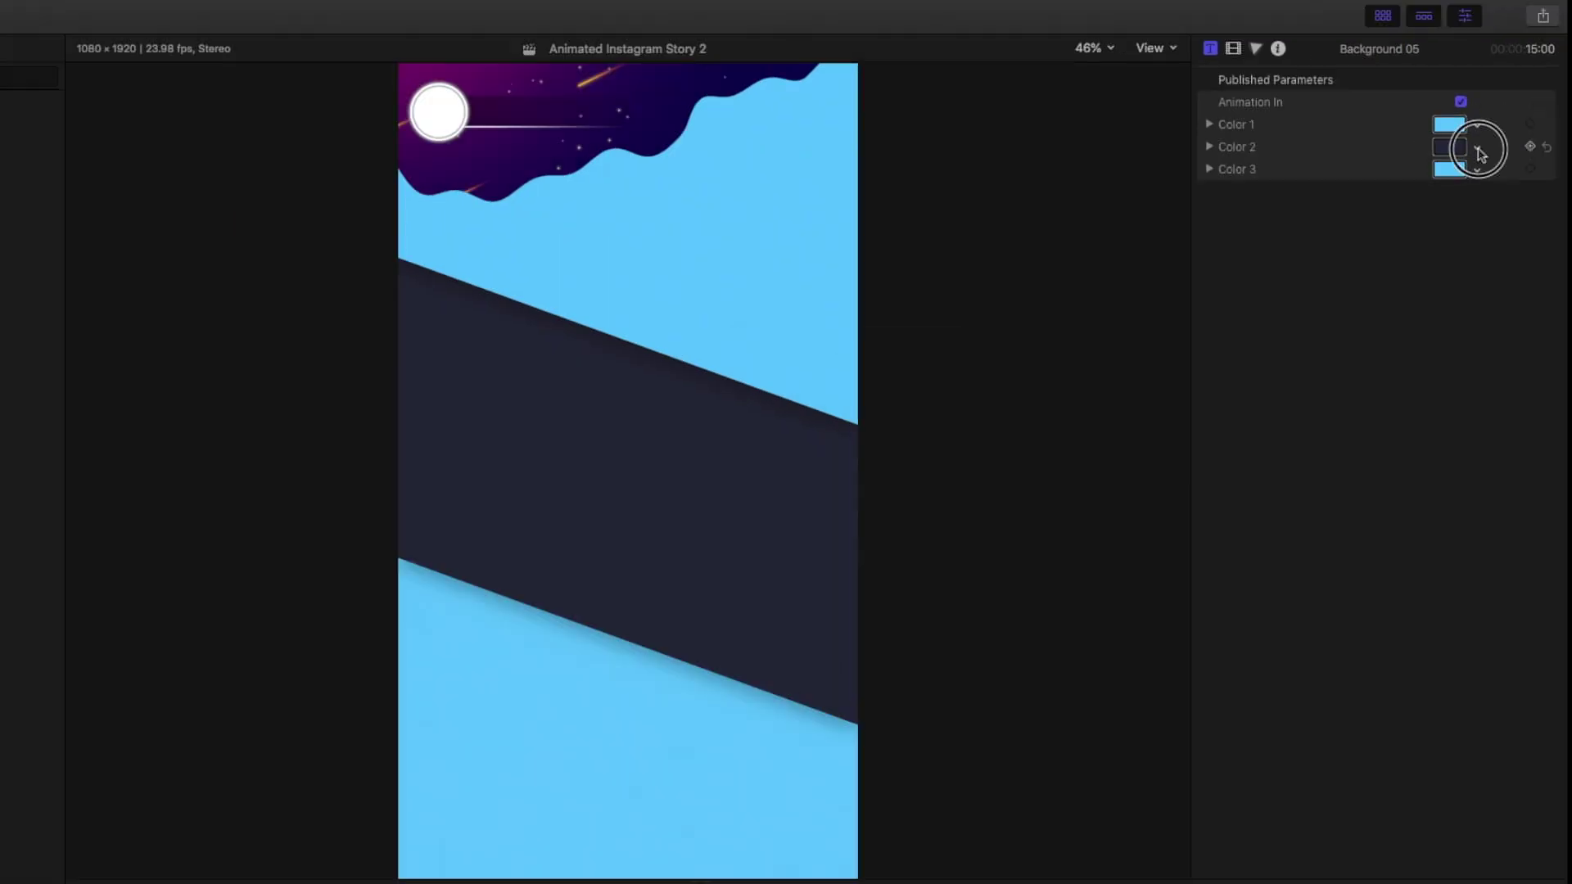
{"action": "left_click", "coordinate": [1443, 132]}
{"action": "left_click_drag", "start_coordinate": [1421, 238], "coordinate": [1406, 186]}
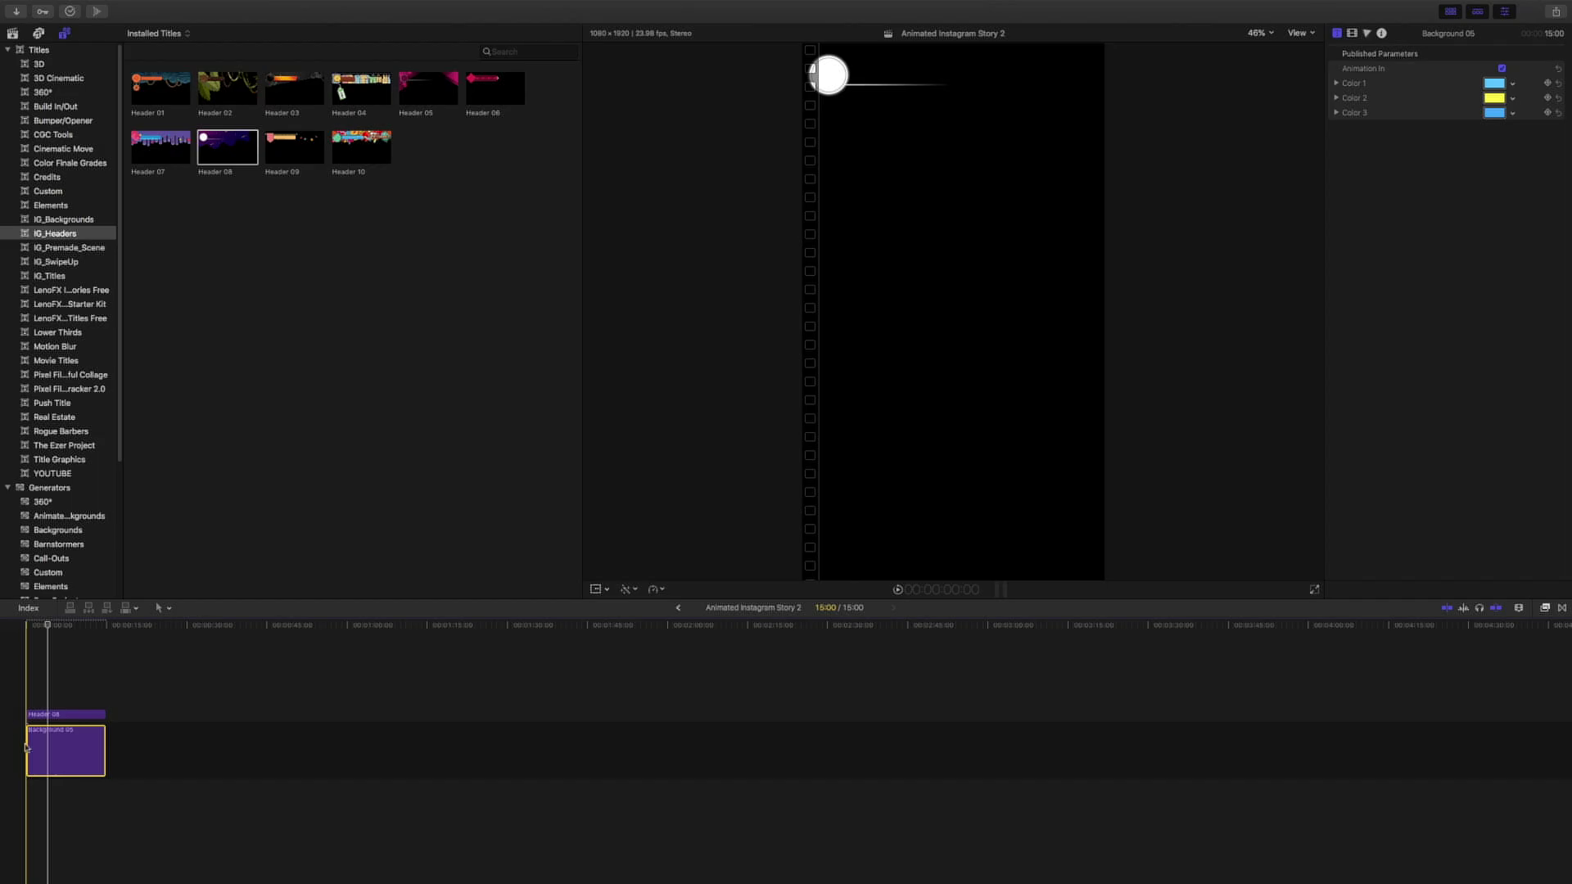
{"action": "key", "text": "space"}
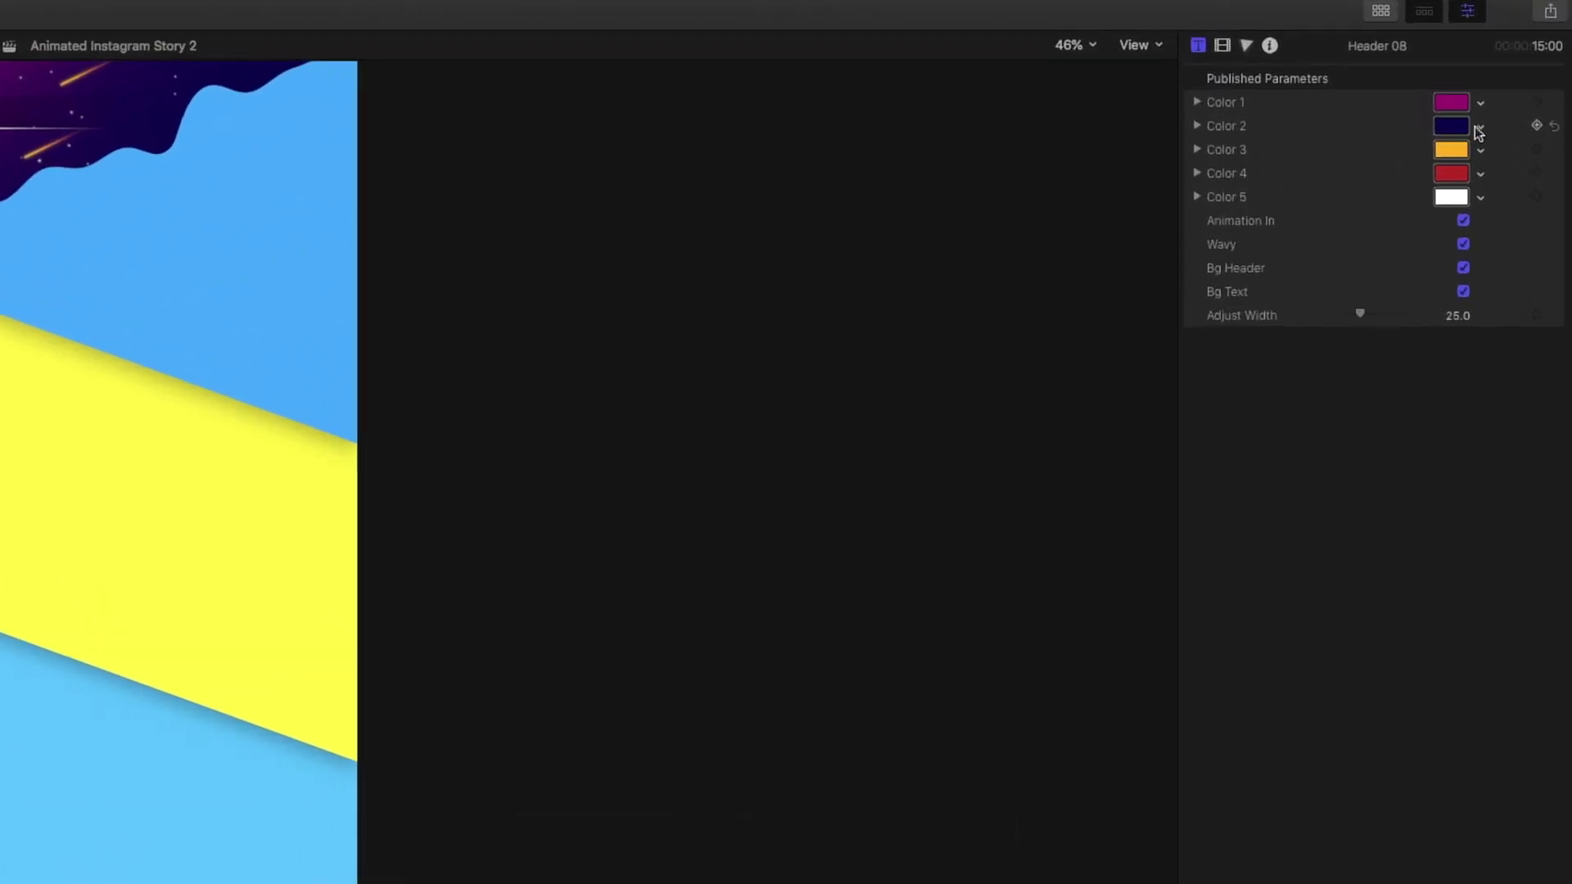
Sample the background's light blue into Header 08's Color 2 and turn off Bg Text
{"action": "left_click", "coordinate": [1455, 132]}
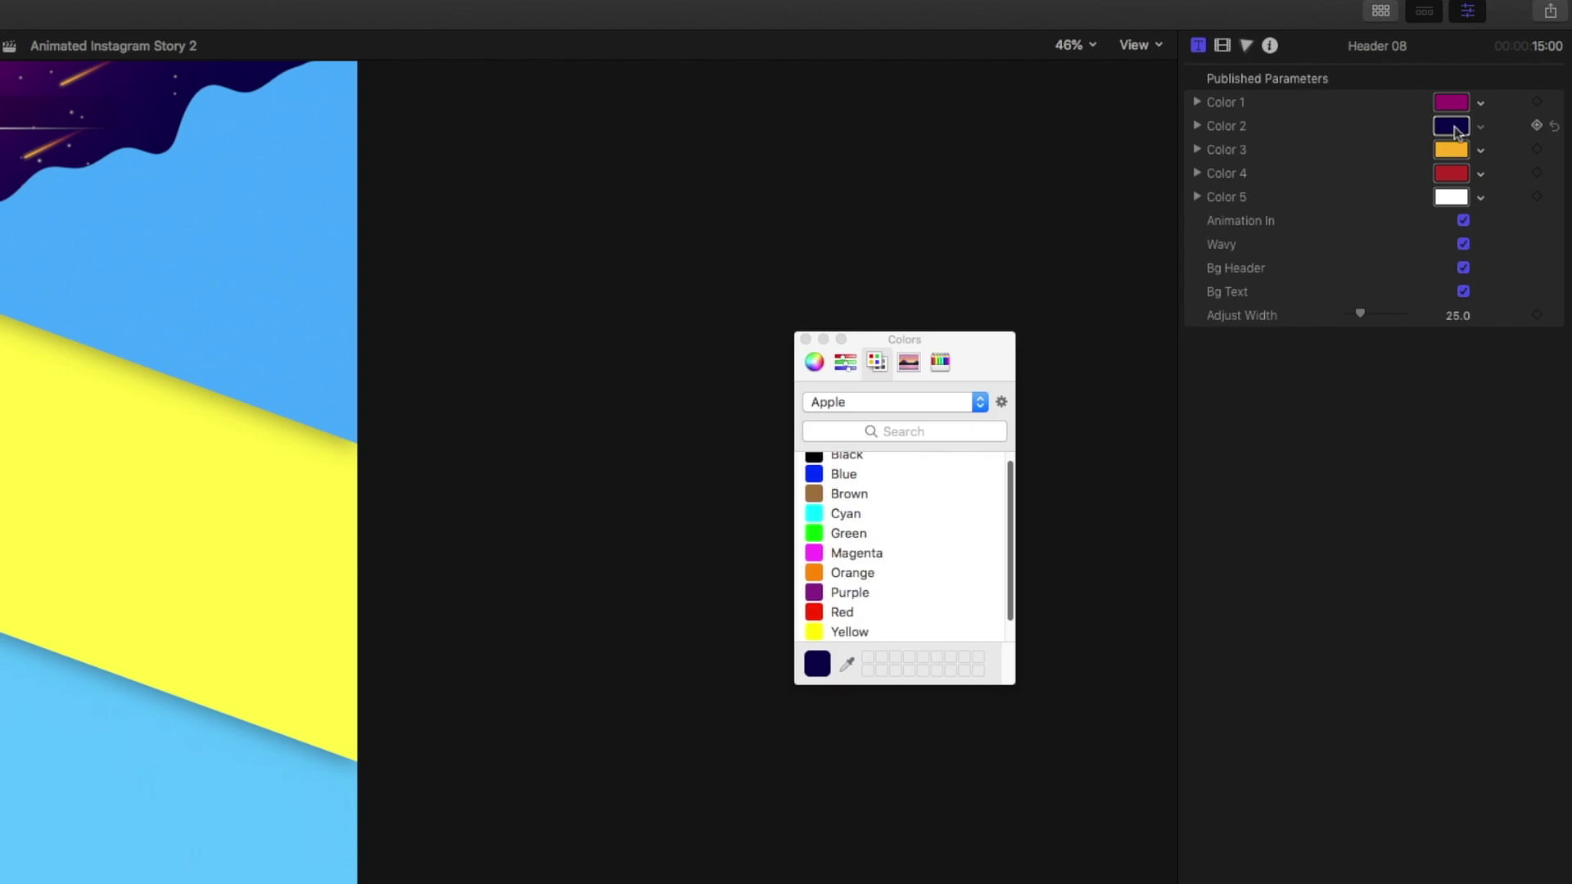
{"action": "left_click", "coordinate": [849, 664]}
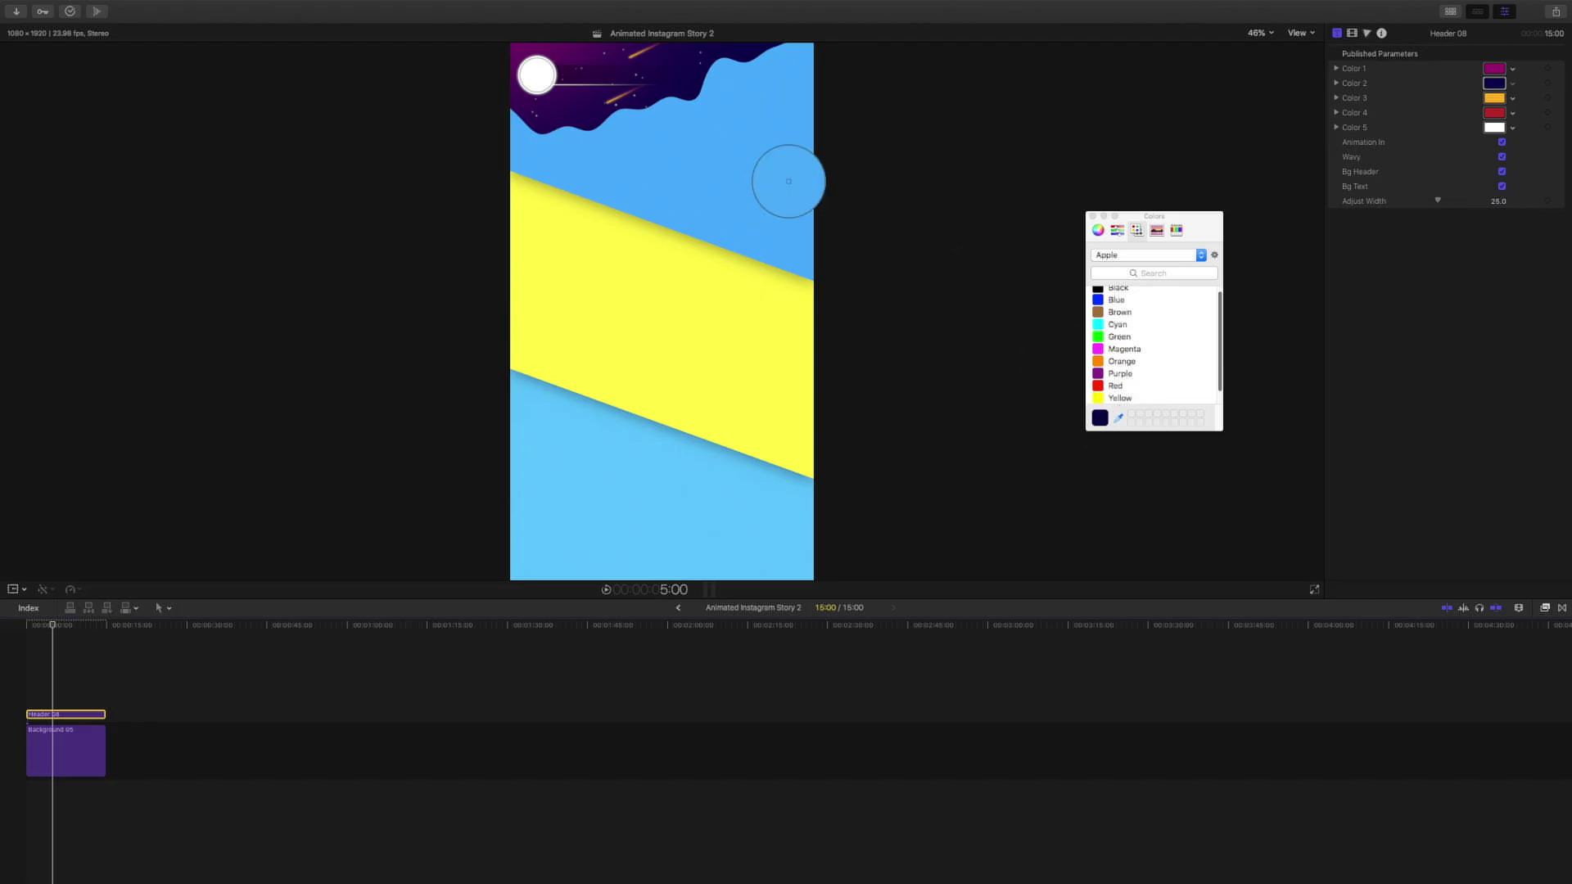
{"action": "left_click", "coordinate": [674, 322]}
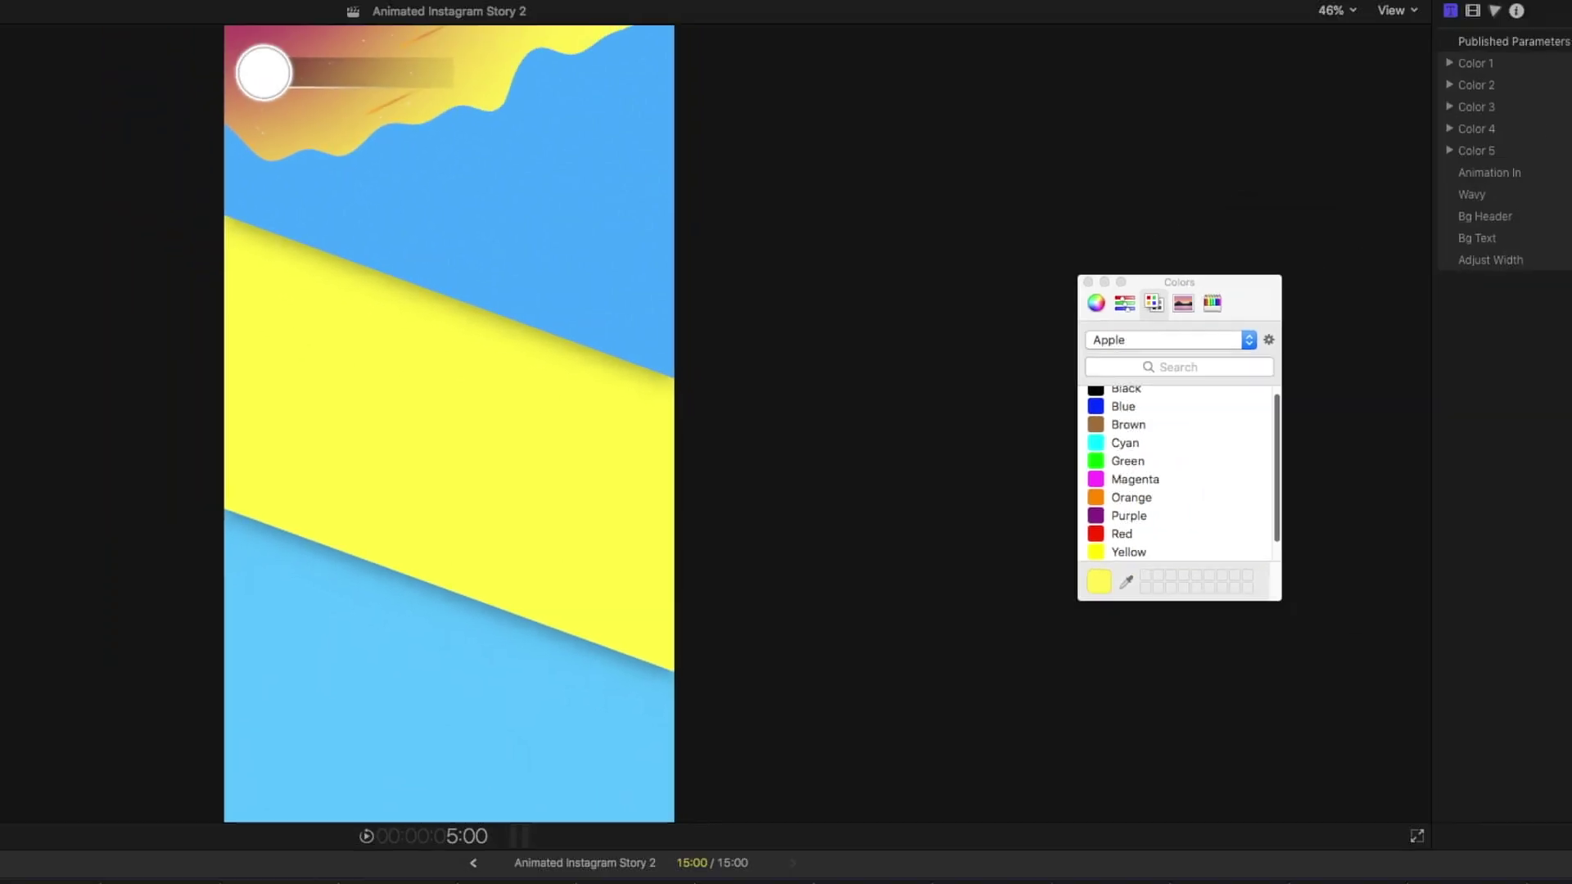
{"action": "left_click", "coordinate": [1305, 522]}
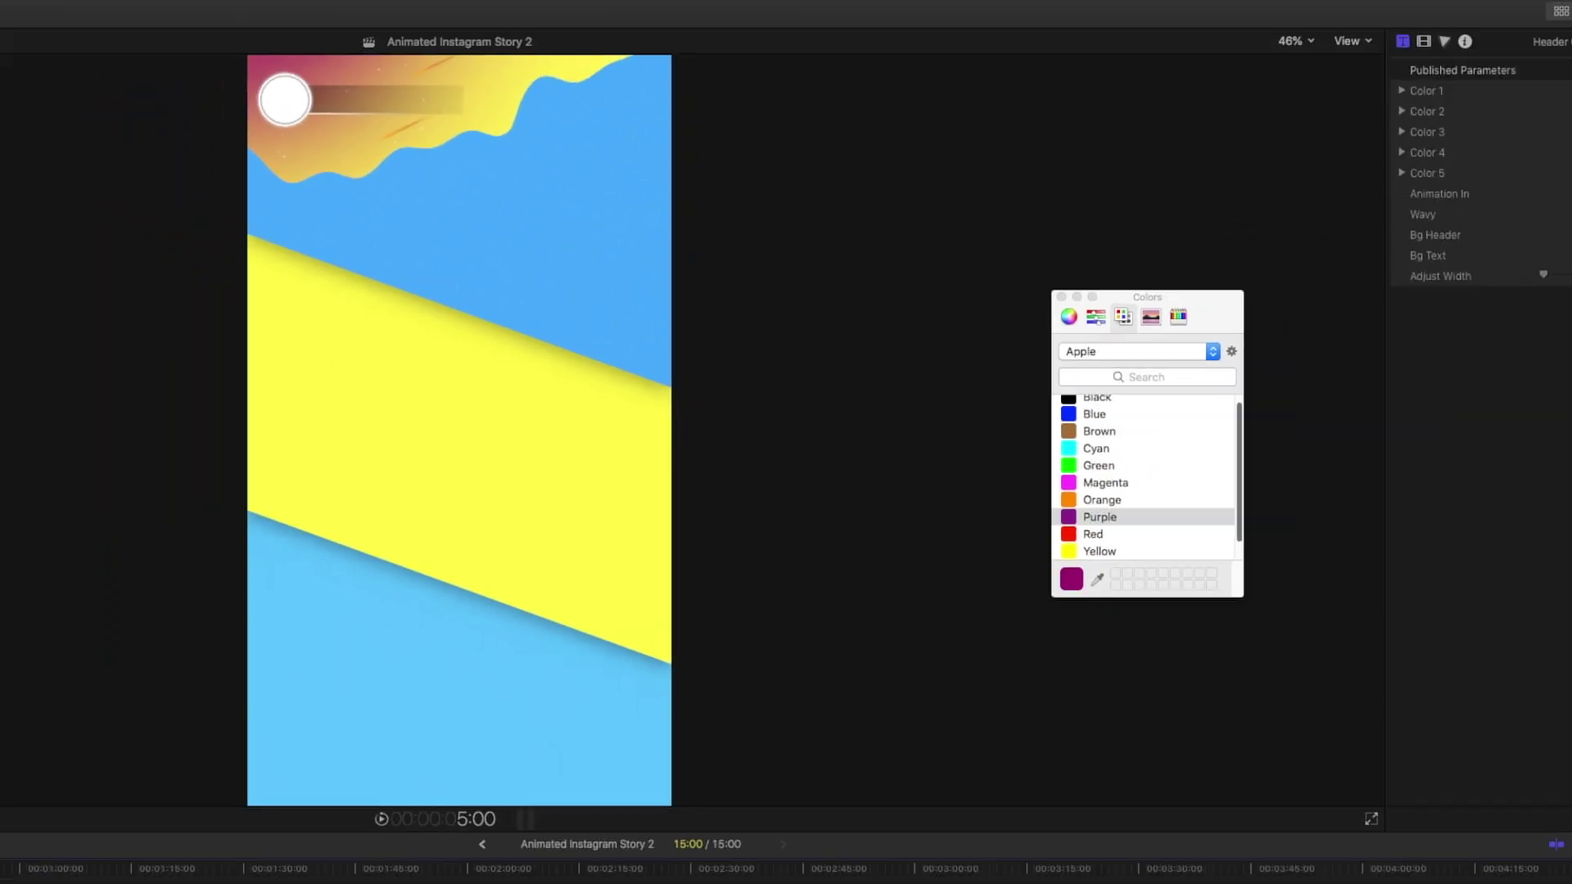
{"action": "left_click", "coordinate": [1097, 579]}
{"action": "left_click", "coordinate": [460, 668]}
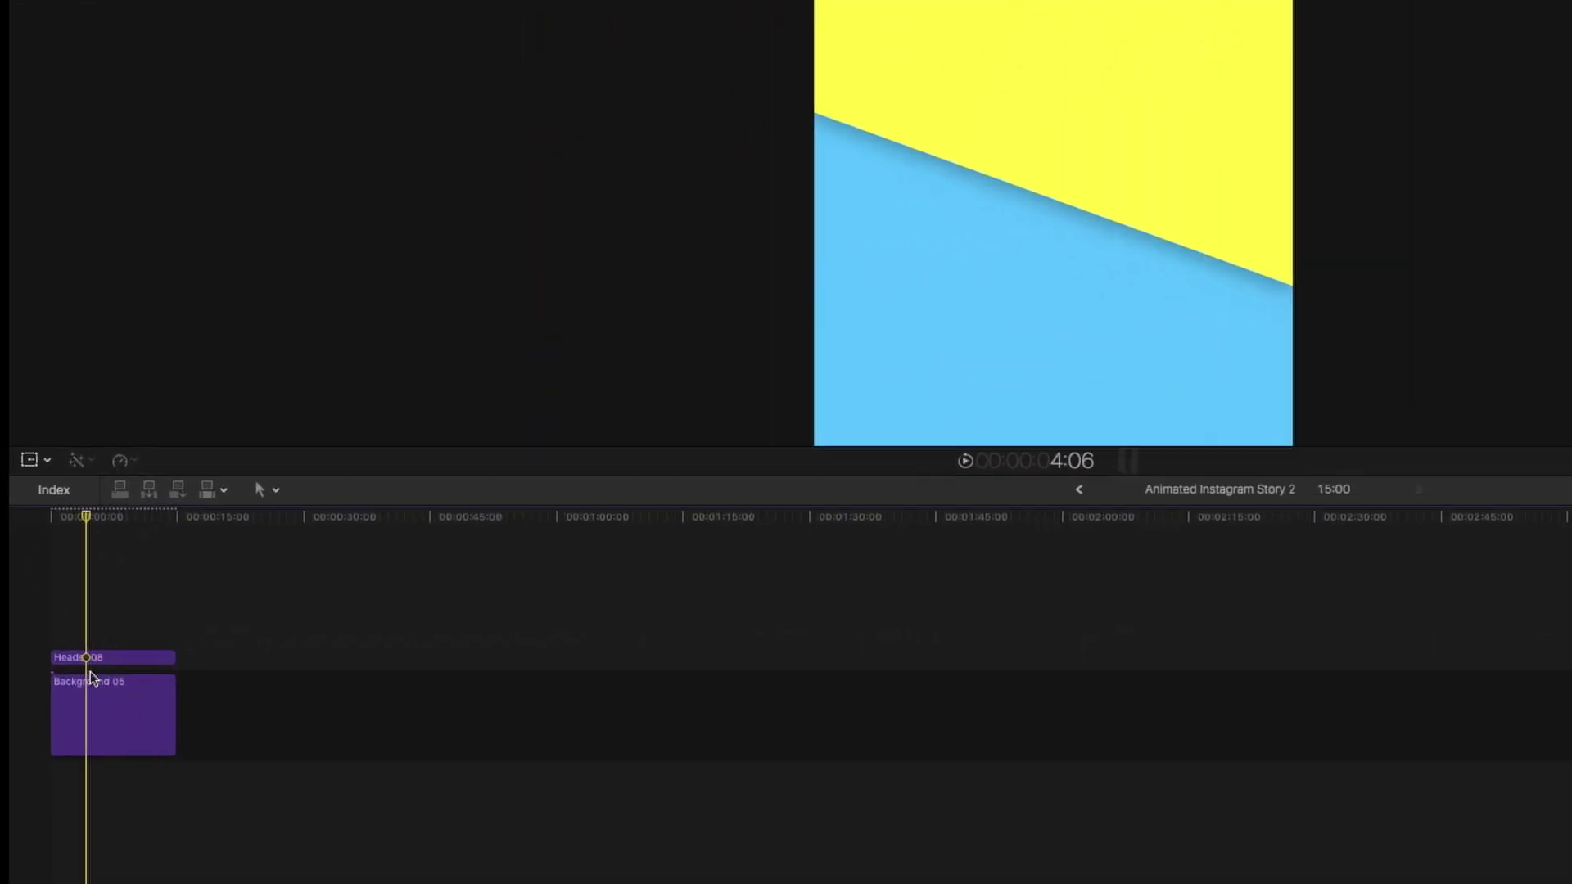
{"action": "left_click", "coordinate": [81, 657]}
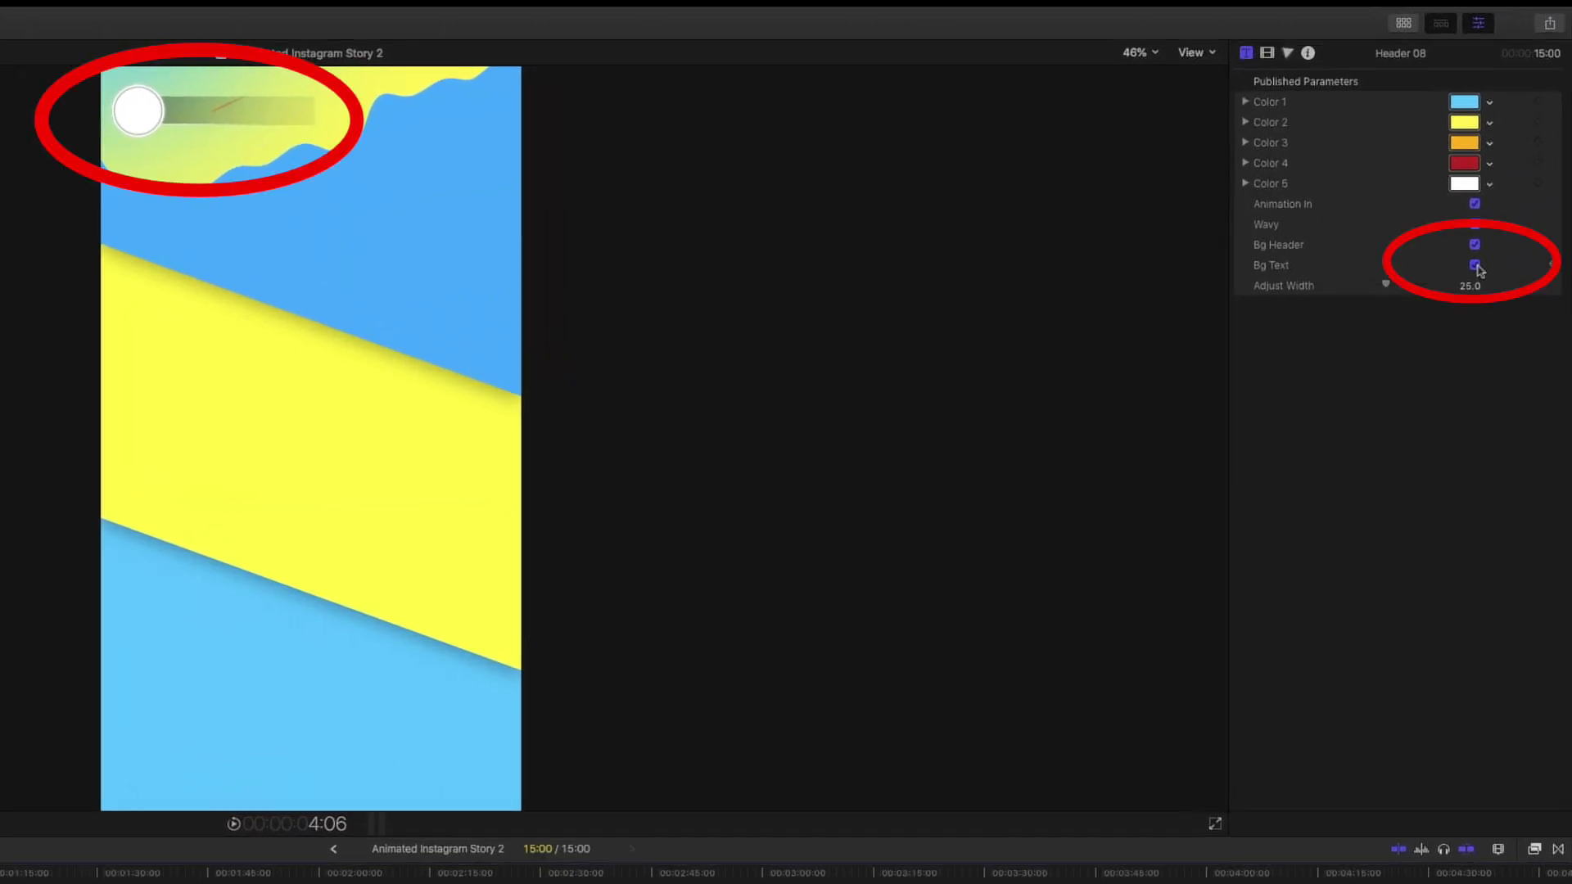
{"action": "left_click", "coordinate": [1475, 266]}
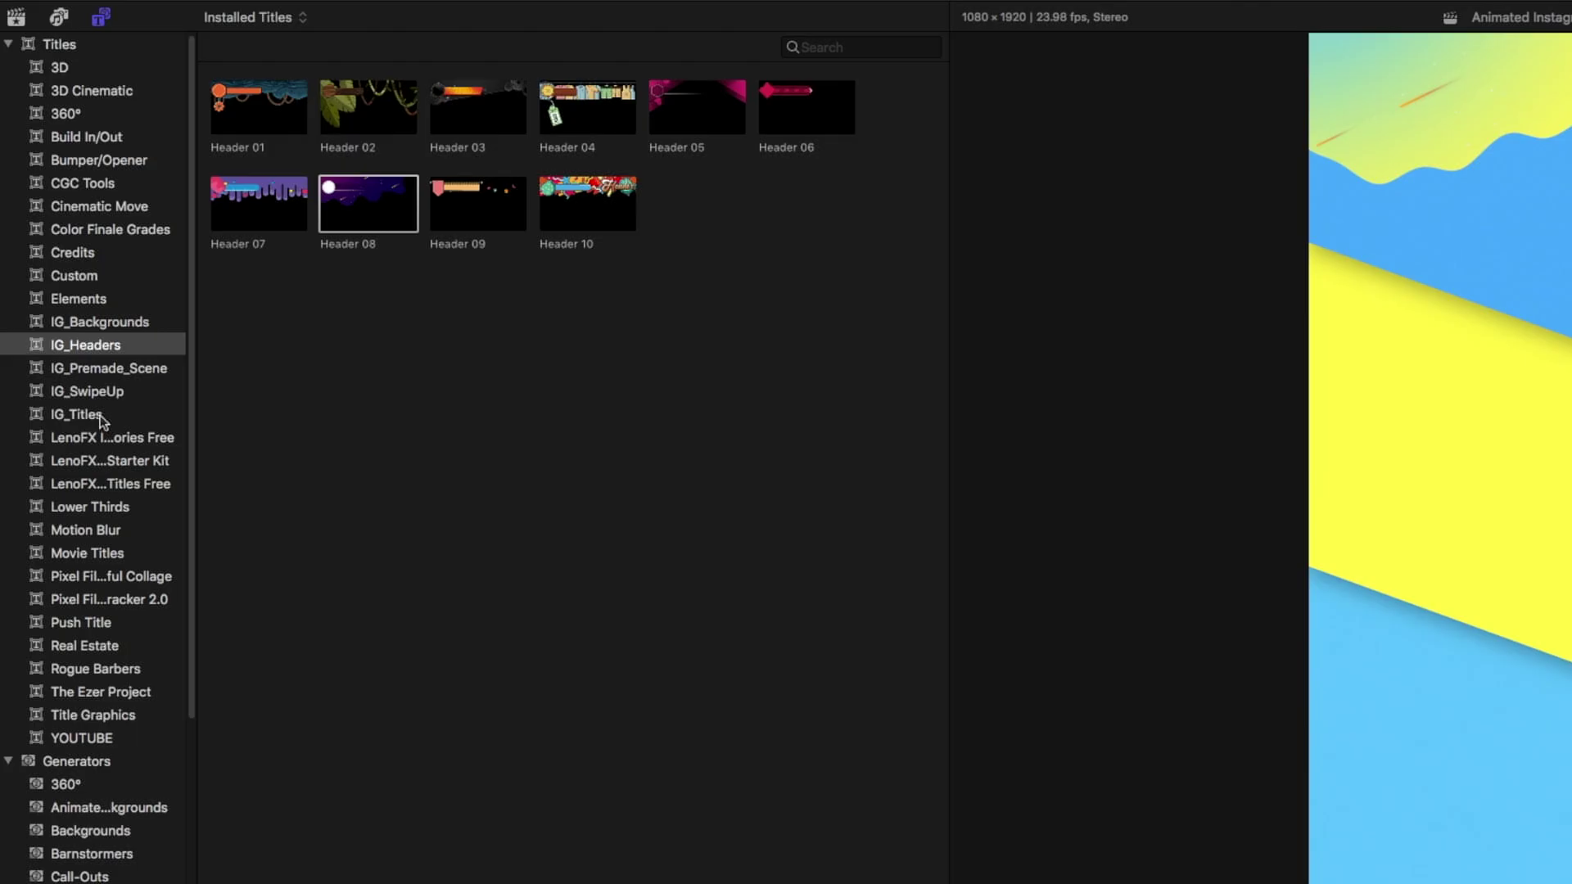
Place Title 04 from IG_Titles at the start, above the header, and preview it
{"action": "left_click", "coordinate": [99, 416]}
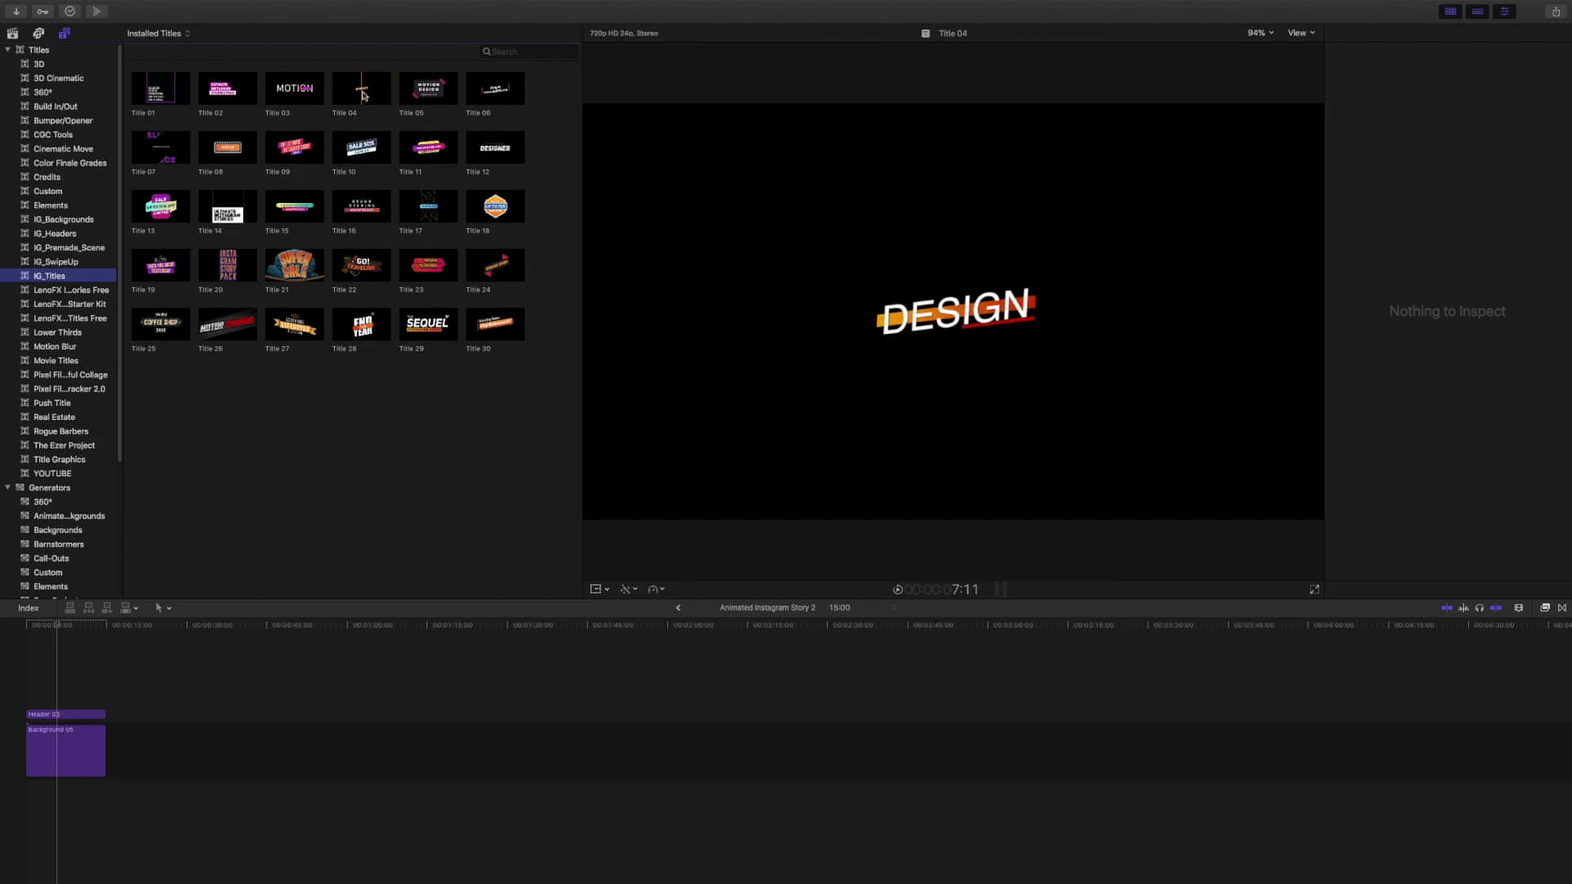
{"action": "left_click_drag", "start_coordinate": [363, 95], "coordinate": [17, 701]}
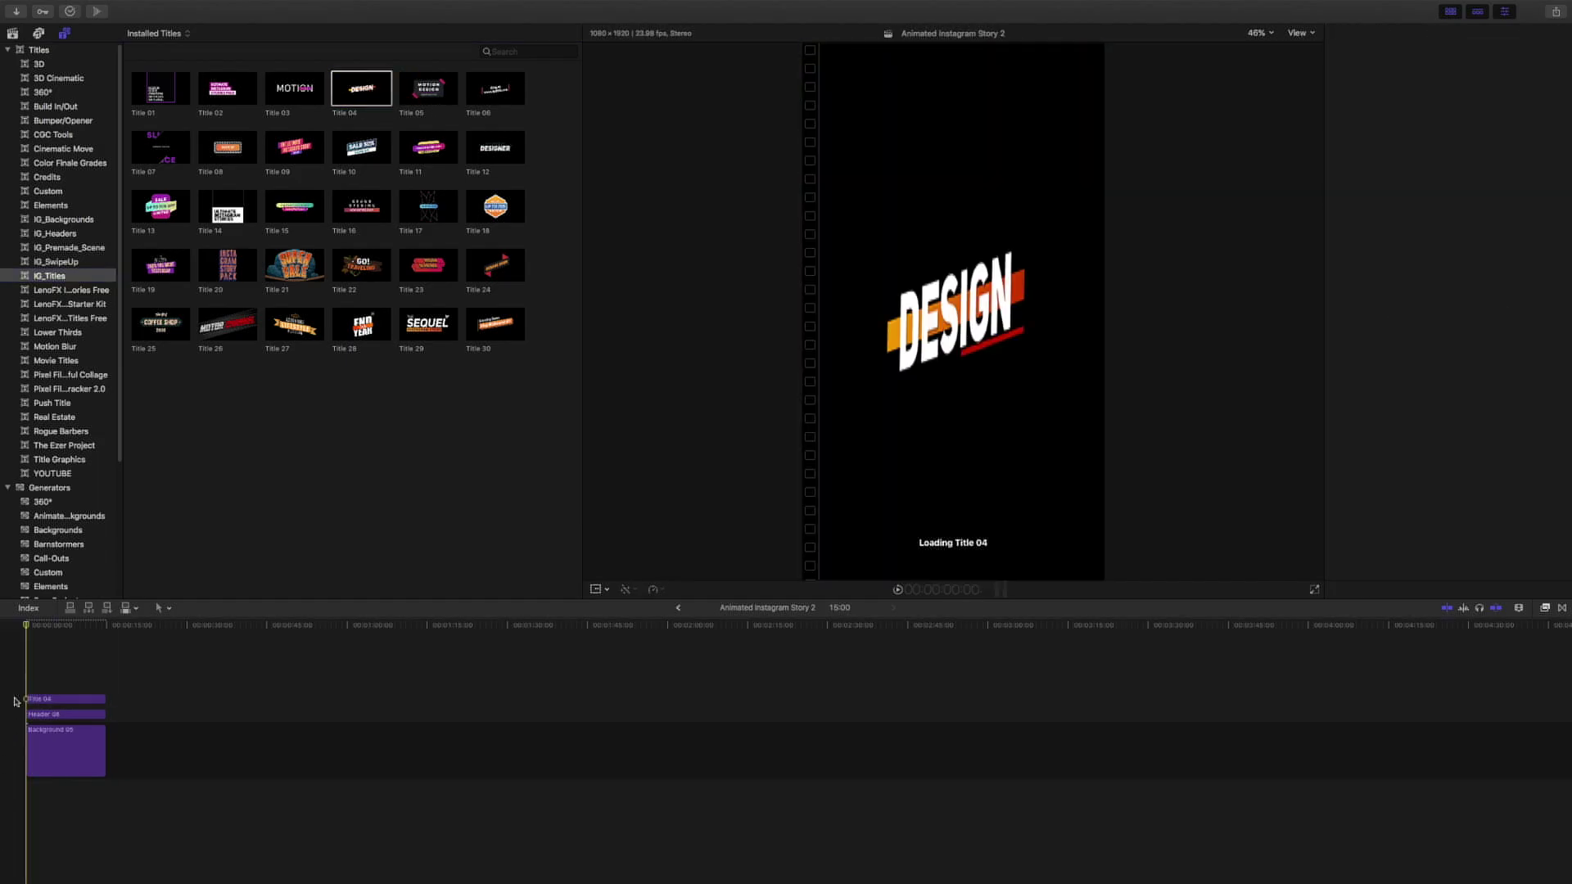
{"action": "key", "text": "ctrl+super+1"}
{"action": "key", "text": "space"}
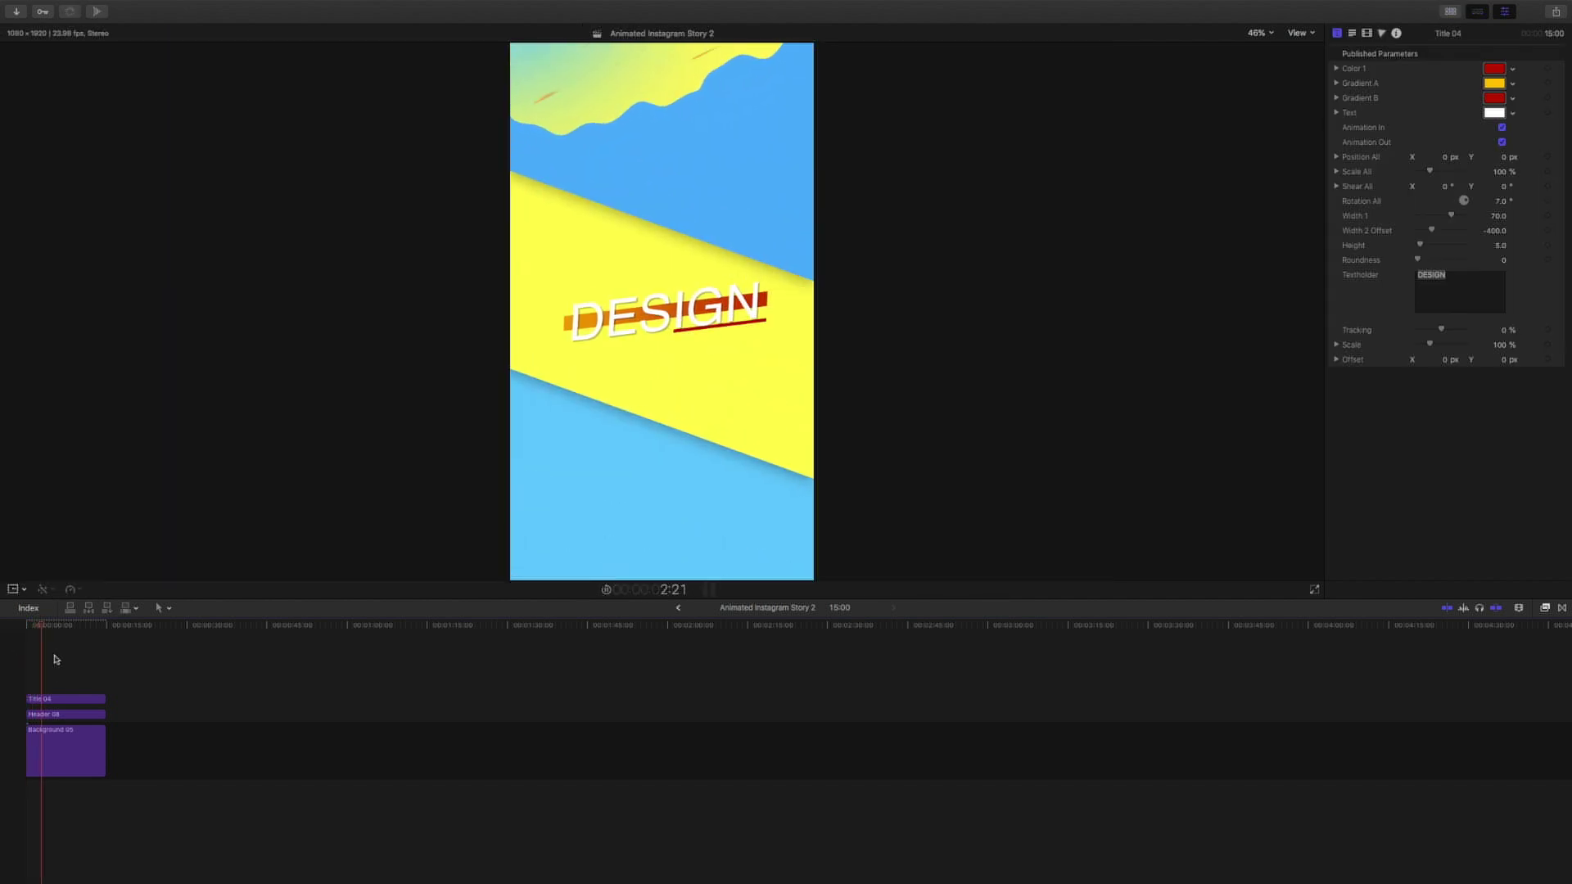
Change the title to 'New Video' / 'Up!!!!' on two lines and raise Offset Y to 6.4 px
{"action": "type", "text": "New Video UP"}
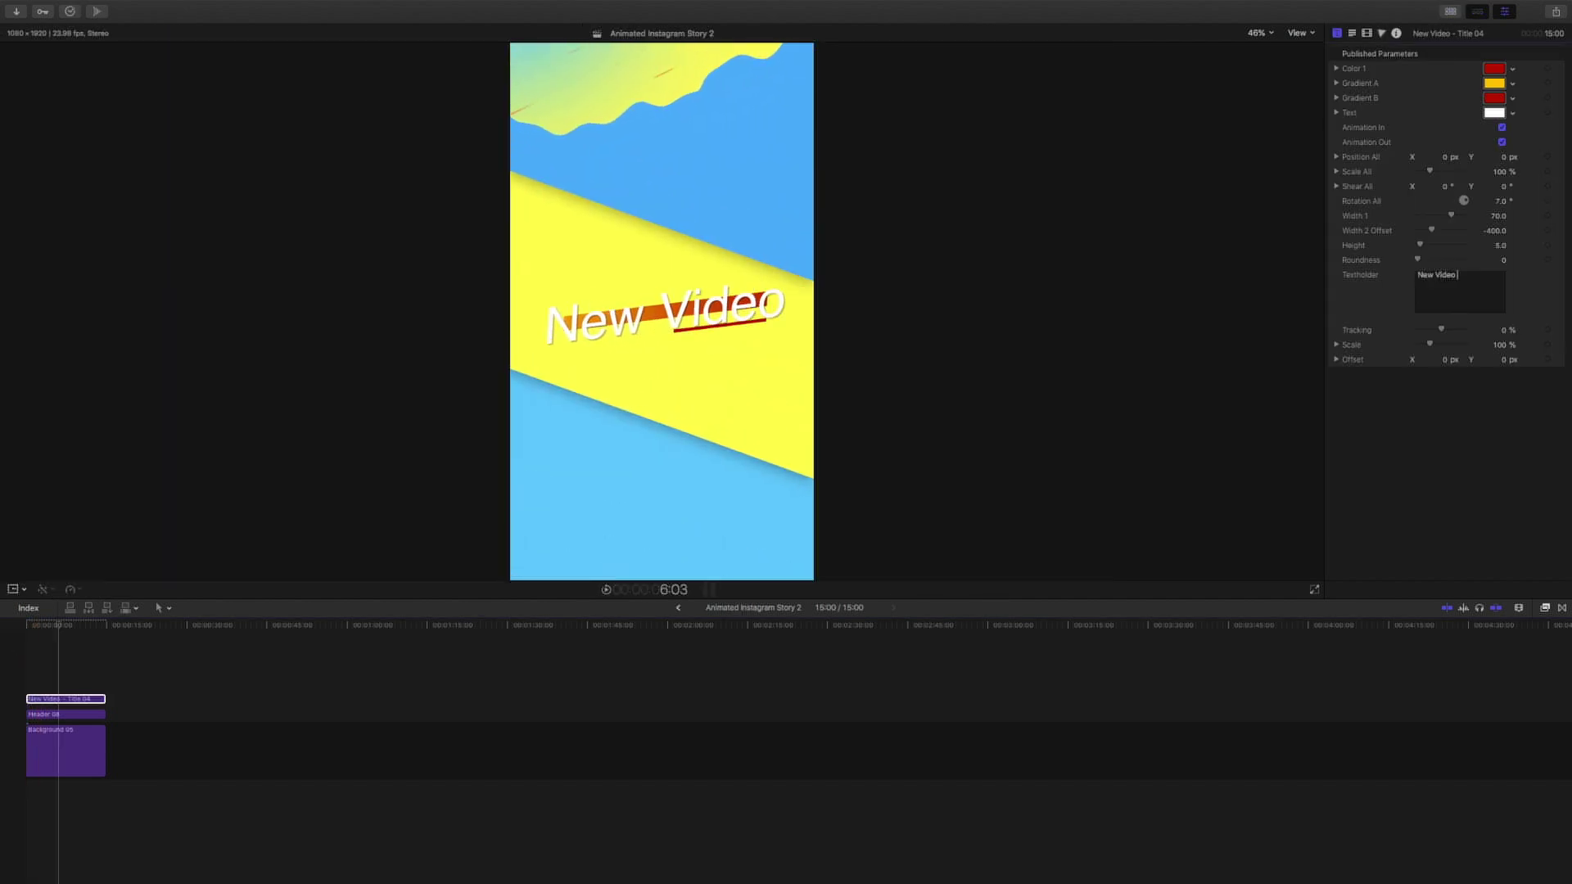
{"action": "key", "text": "BackSpace"}
{"action": "key", "text": "BackSpace"}
{"action": "key", "text": "BackSpace"}
{"action": "key", "text": "Return"}
{"action": "type", "text": "Up!!!!"}
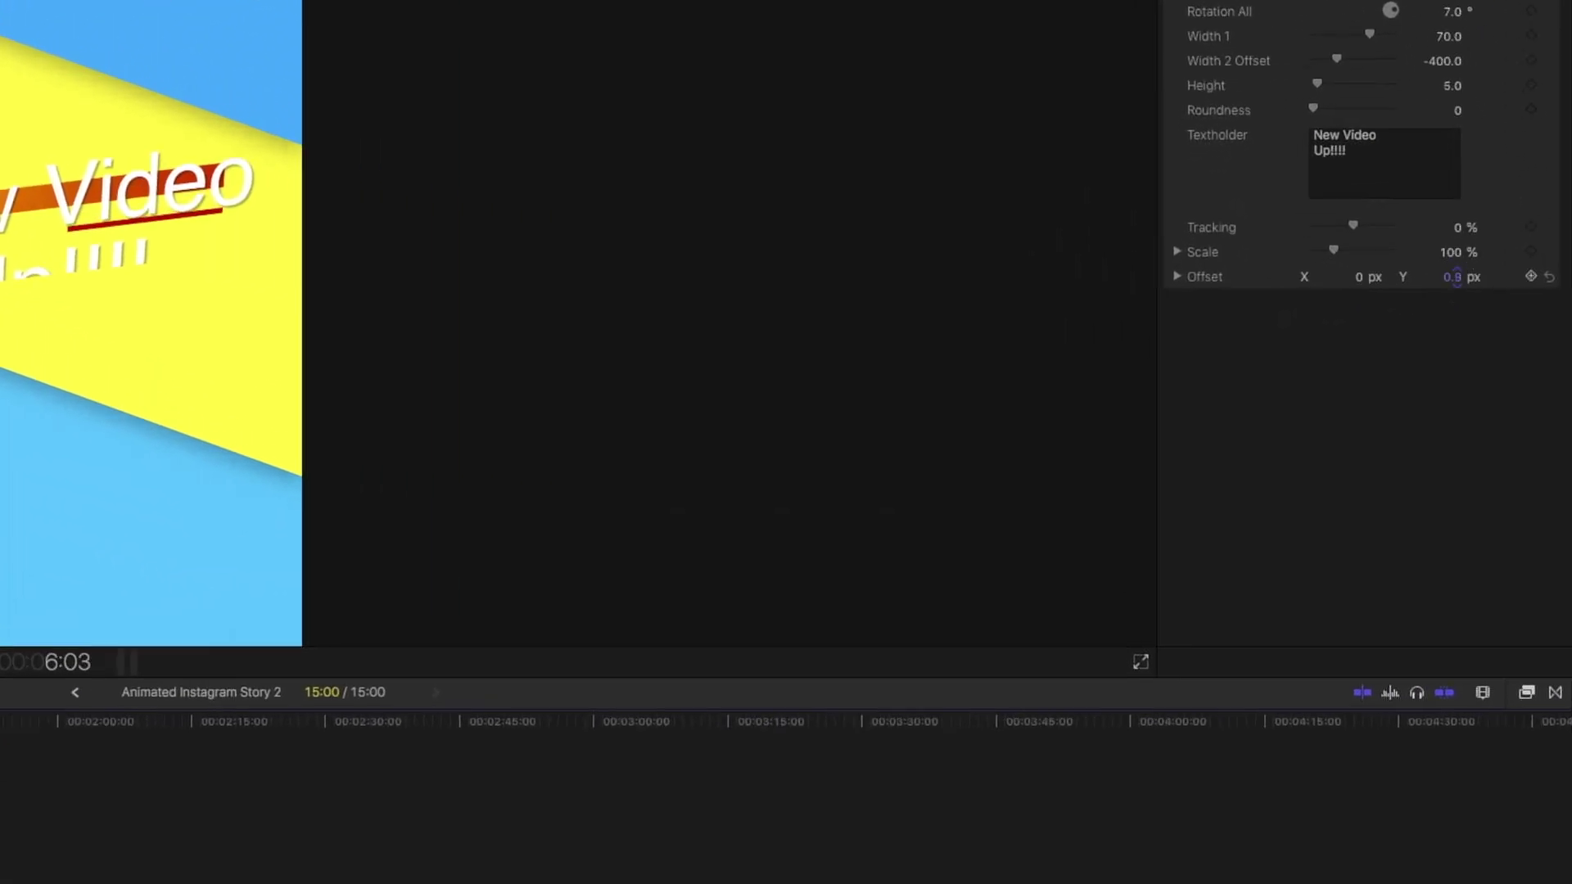
{"action": "left_click_drag", "start_coordinate": [1454, 276], "coordinate": [1453, 265]}
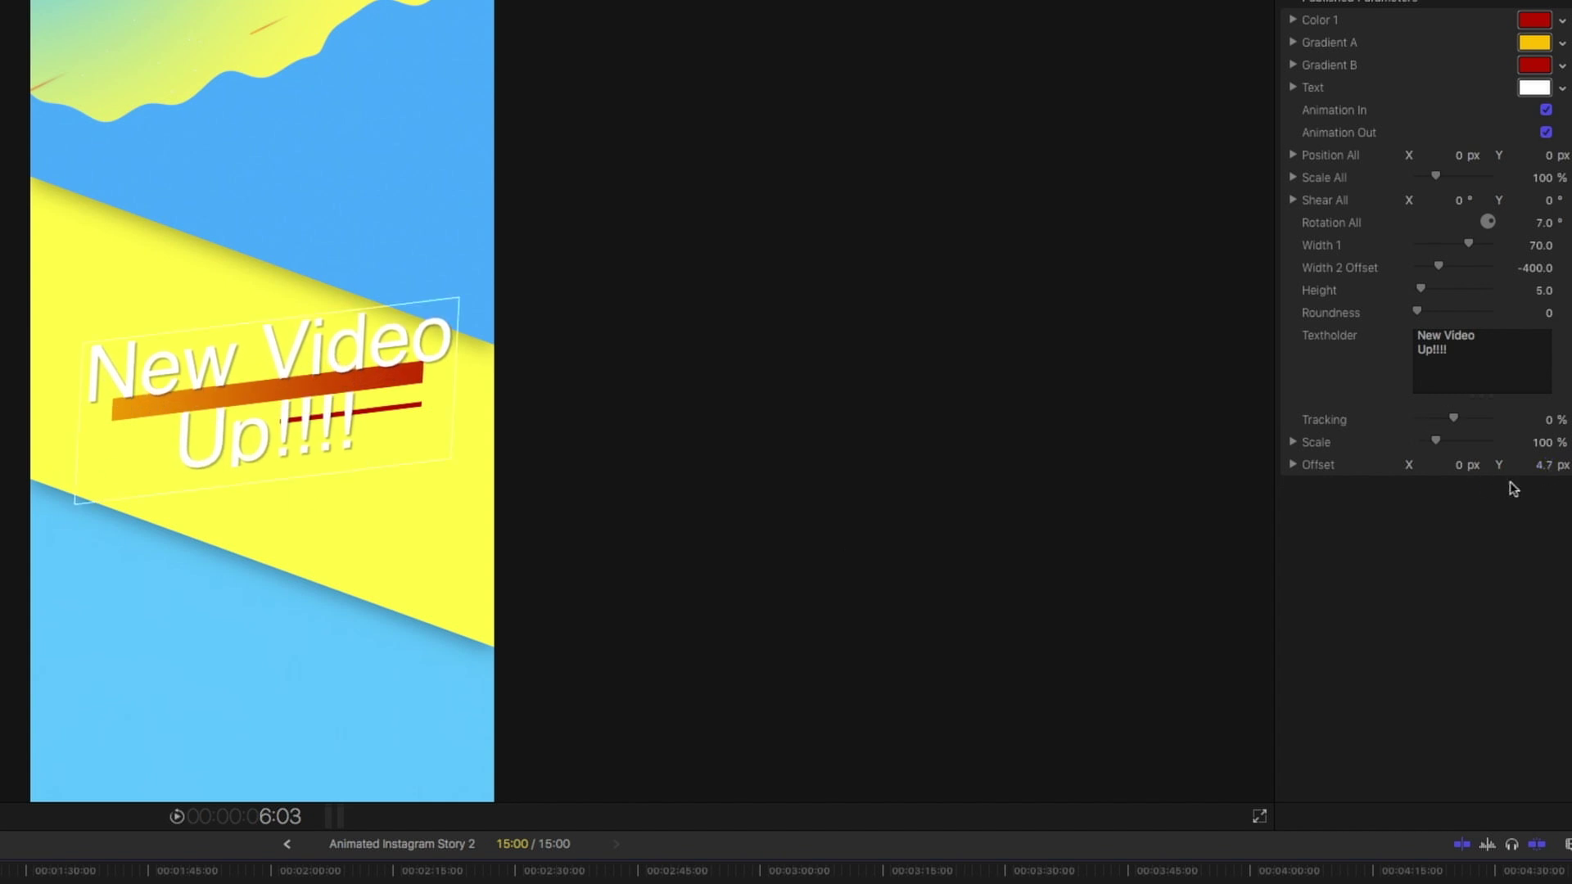
{"action": "left_click_drag", "start_coordinate": [1543, 464], "coordinate": [1543, 459]}
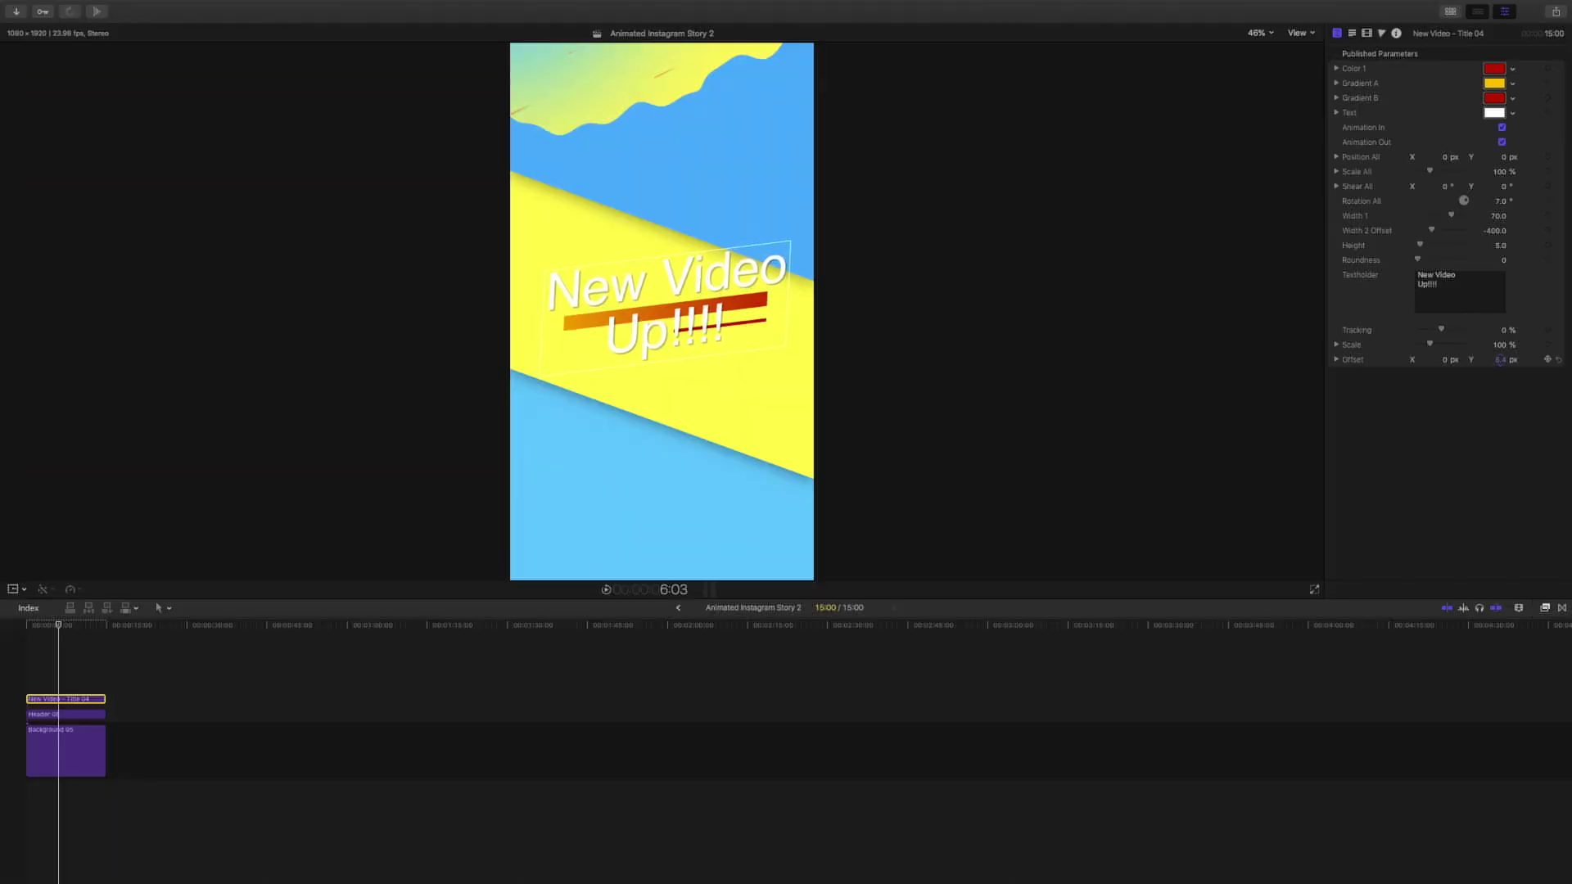
Set the whole title text in Bebas Neue at a much larger size
{"action": "left_click", "coordinate": [2, 694]}
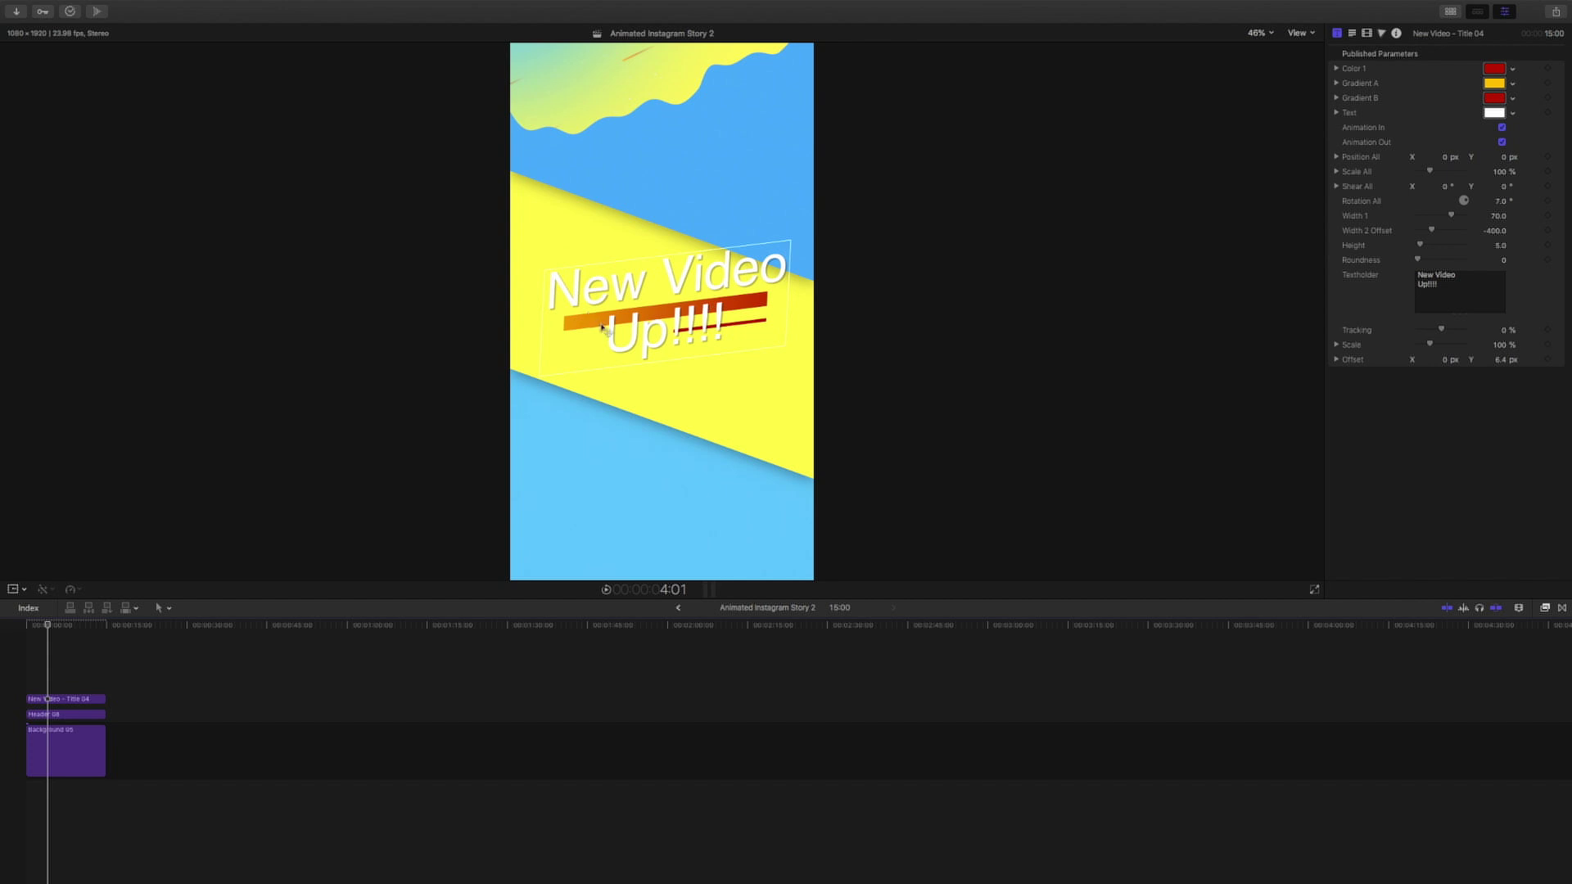
{"action": "double_click", "coordinate": [662, 324]}
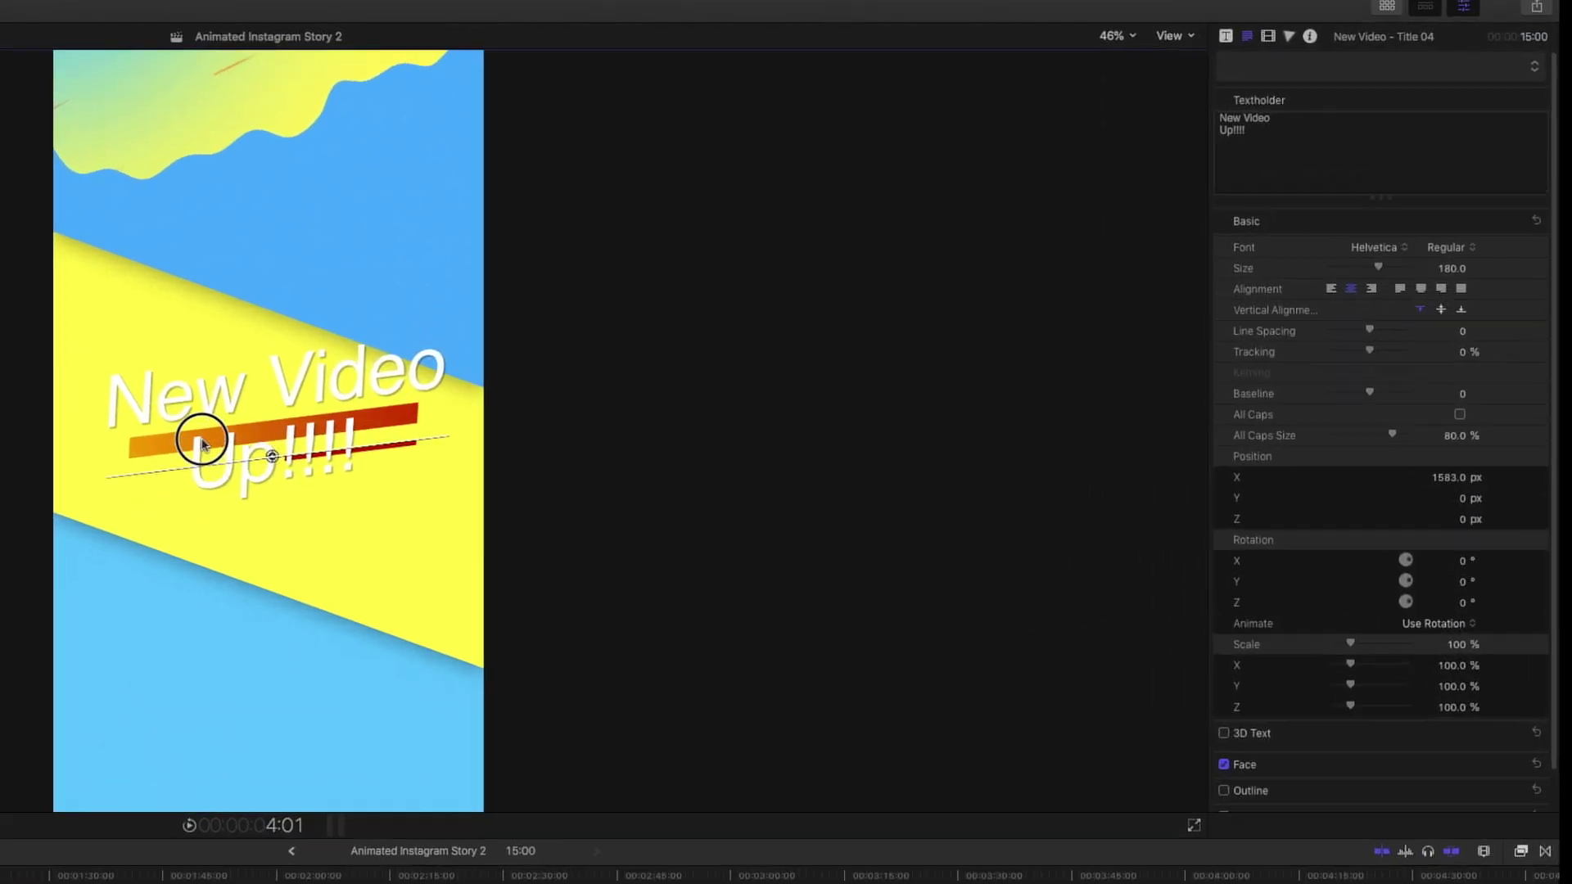
{"action": "left_click_drag", "start_coordinate": [635, 316], "coordinate": [578, 291]}
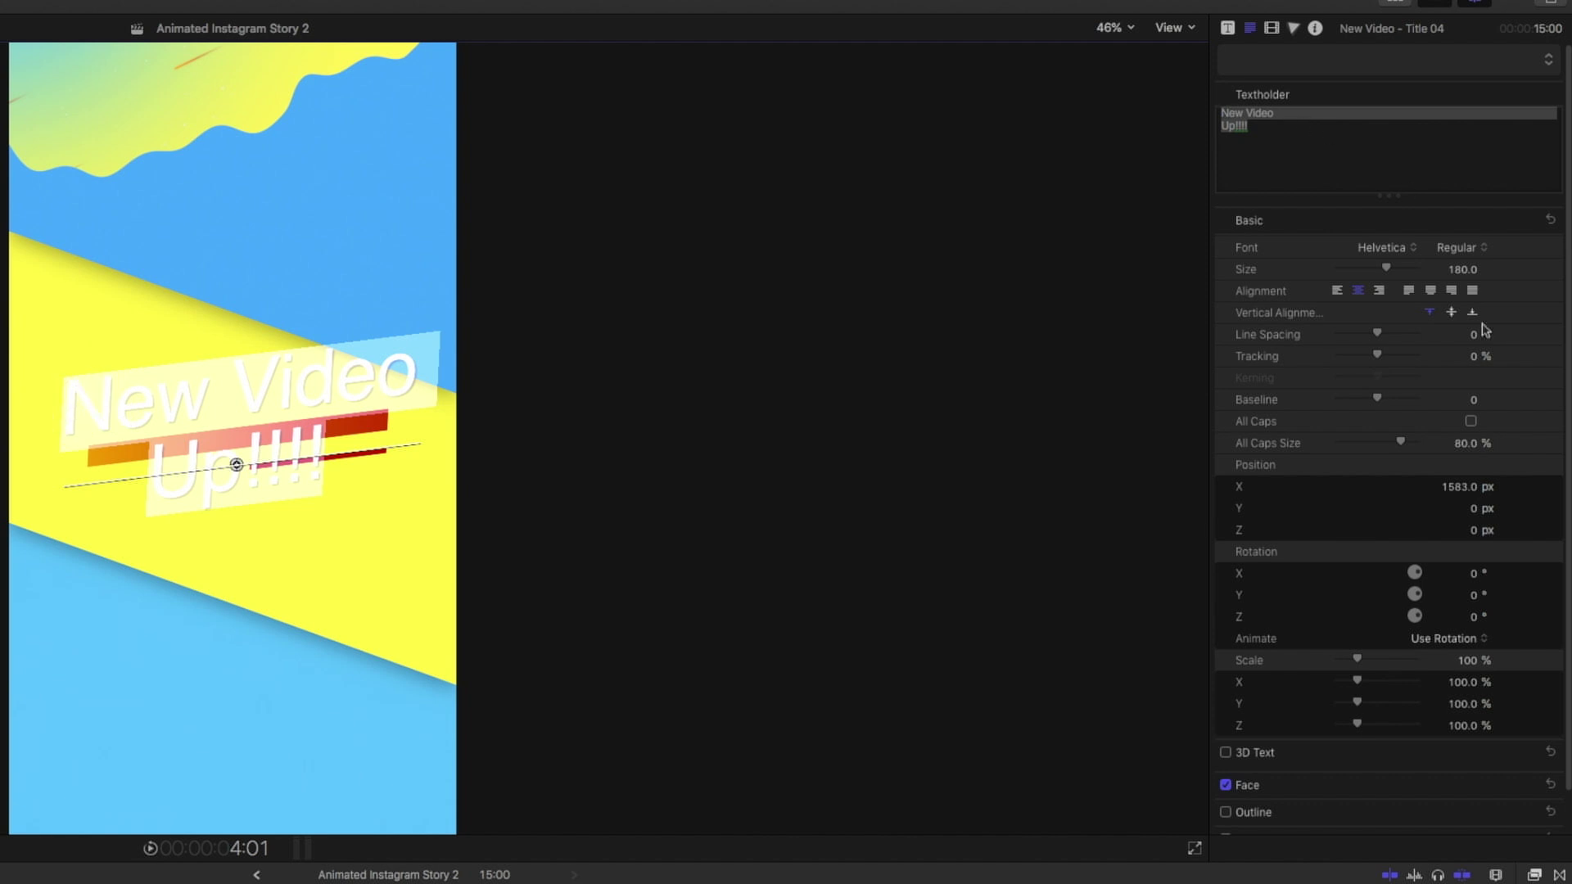
{"action": "left_click", "coordinate": [1392, 249]}
{"action": "scroll", "coordinate": [1392, 256], "scroll_direction": "up", "scroll_amount": 10}
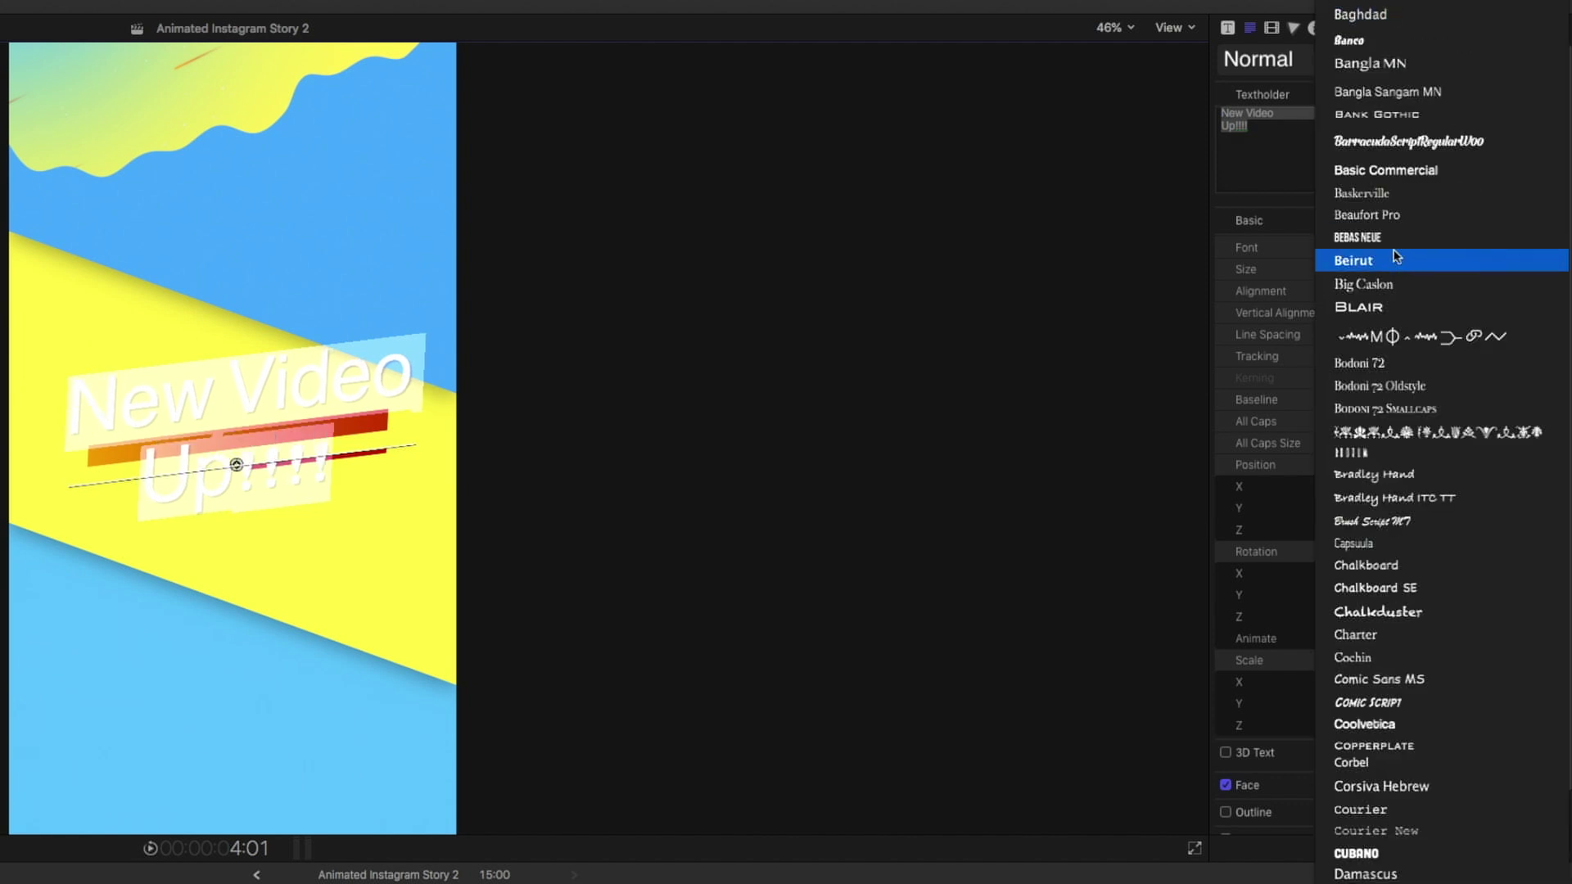
{"action": "left_click", "coordinate": [1393, 256]}
{"action": "left_click_drag", "start_coordinate": [1446, 198], "coordinate": [1473, 199]}
Reshape the gradient bar to height 34.47, width 100, roundness 31, with line spacing -99
{"action": "left_click", "coordinate": [70, 700]}
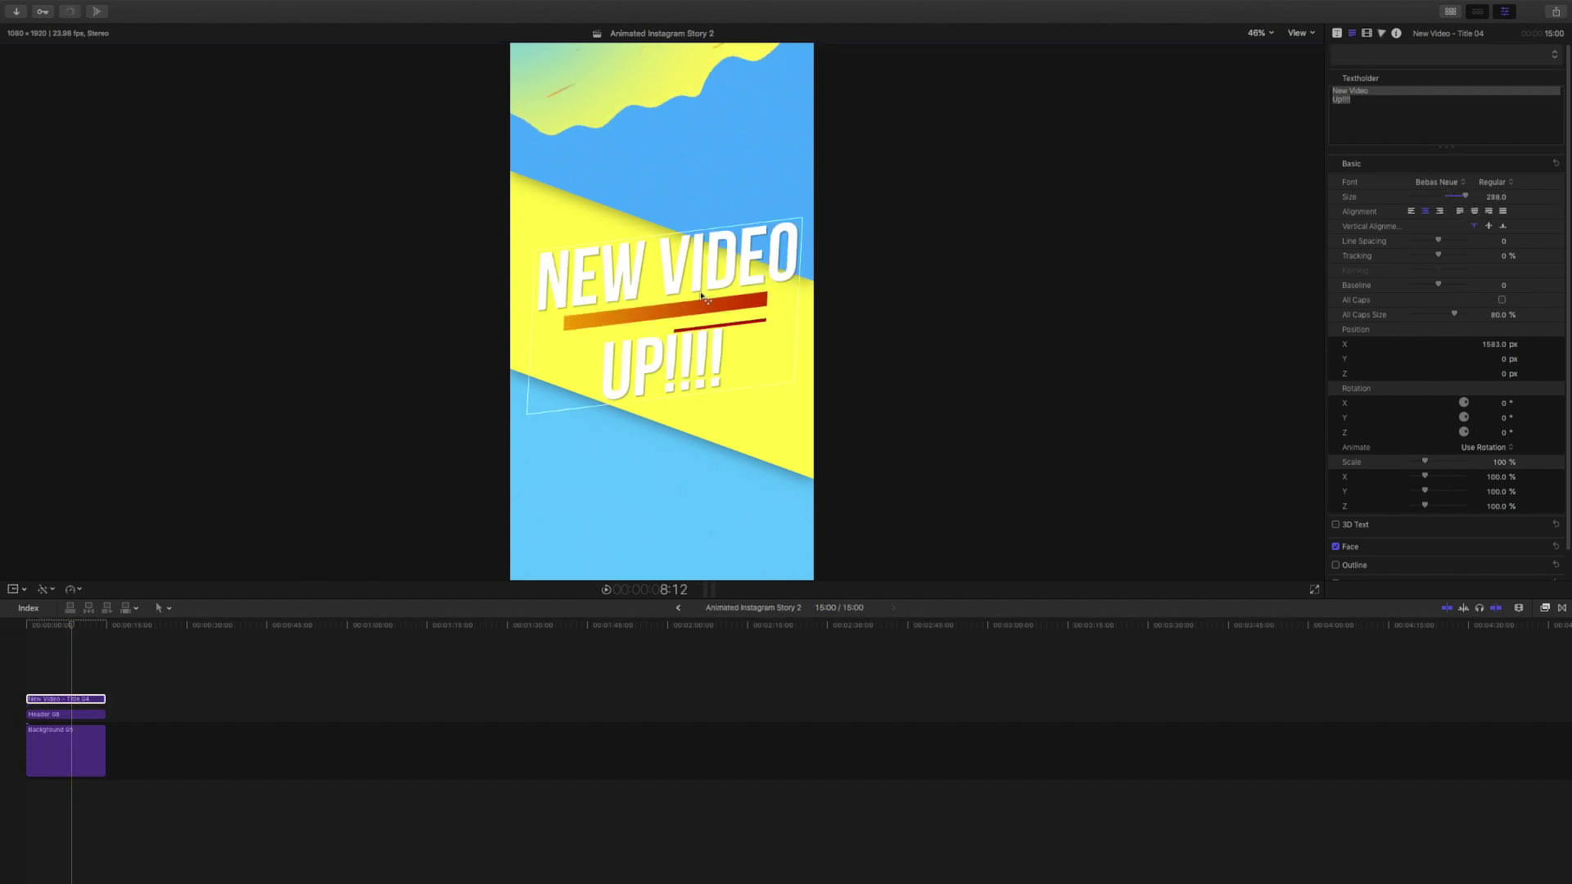
{"action": "left_click", "coordinate": [74, 700]}
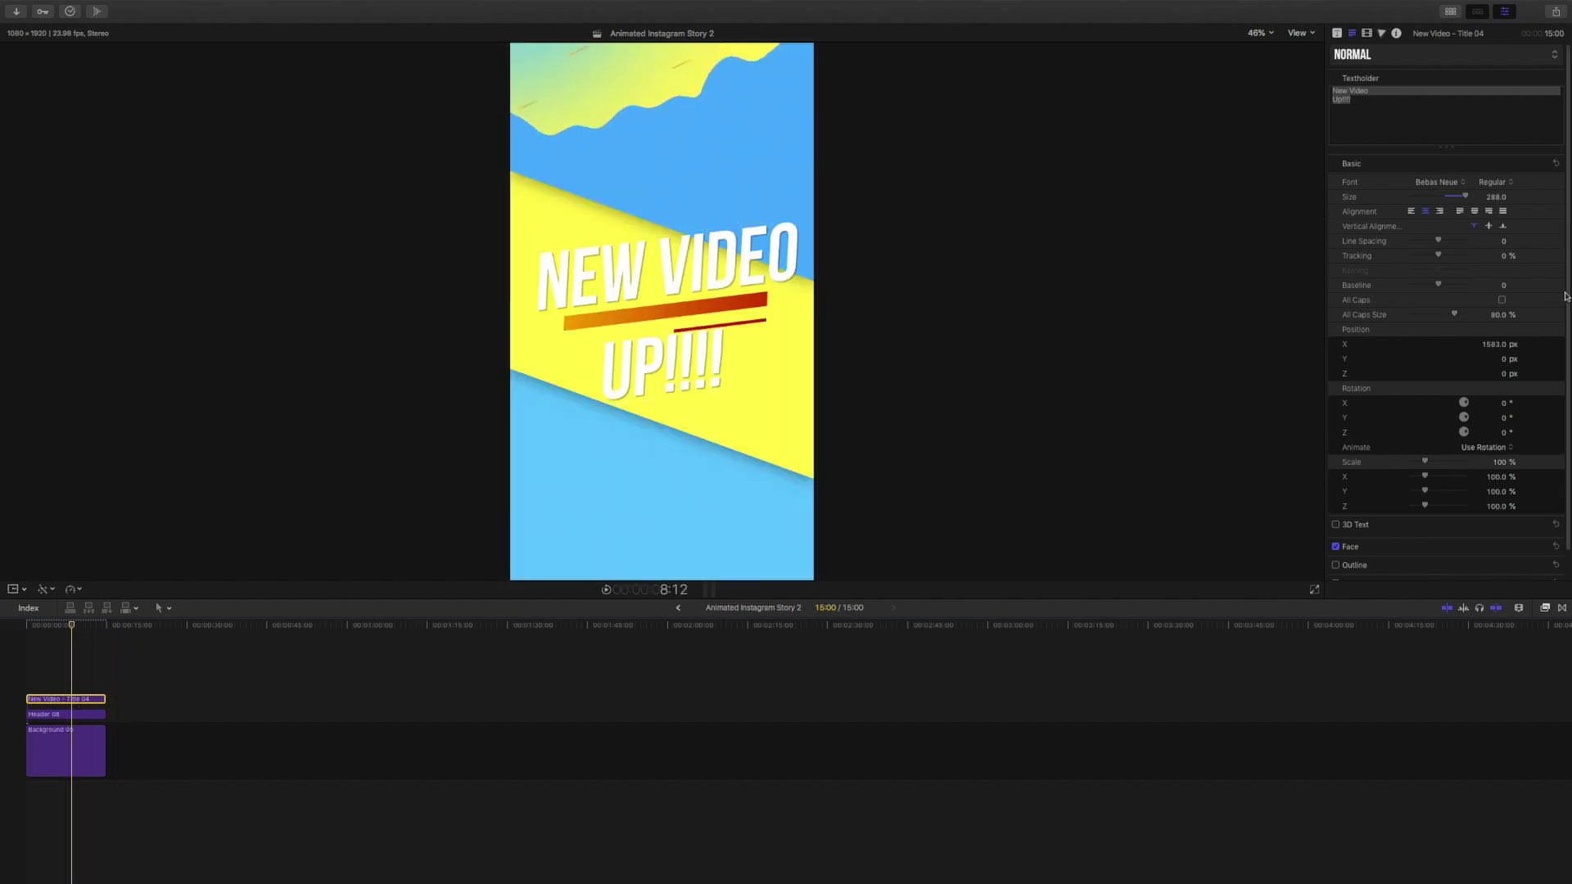
{"action": "left_click", "coordinate": [1337, 32]}
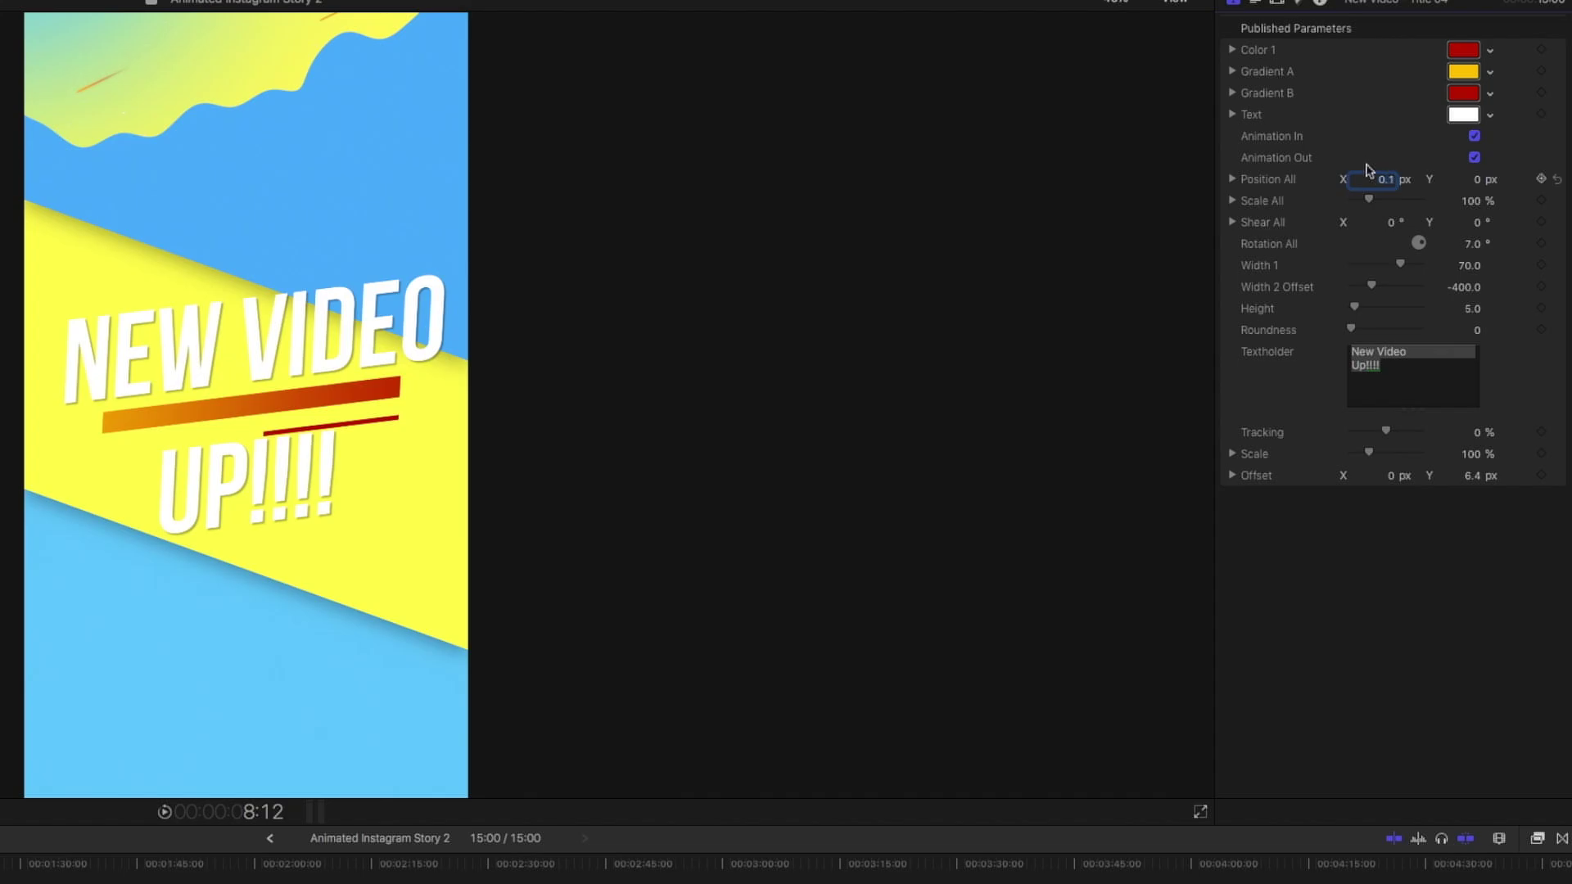
{"action": "left_click_drag", "start_coordinate": [1365, 170], "coordinate": [1369, 168]}
{"action": "left_click_drag", "start_coordinate": [1353, 311], "coordinate": [1366, 311]}
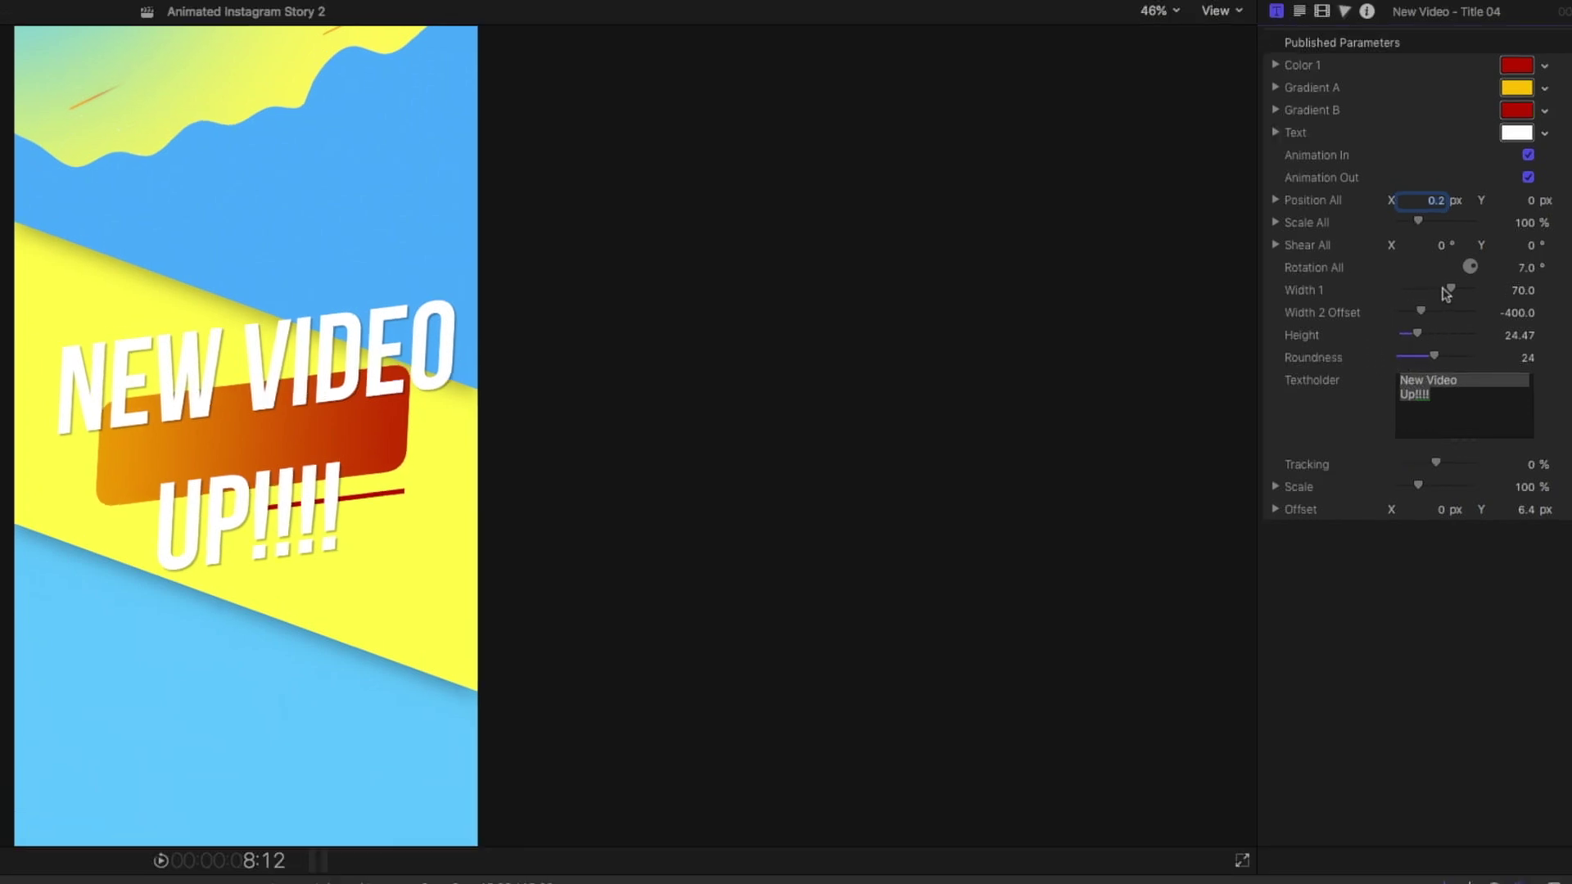
{"action": "left_click_drag", "start_coordinate": [1454, 289], "coordinate": [1466, 290]}
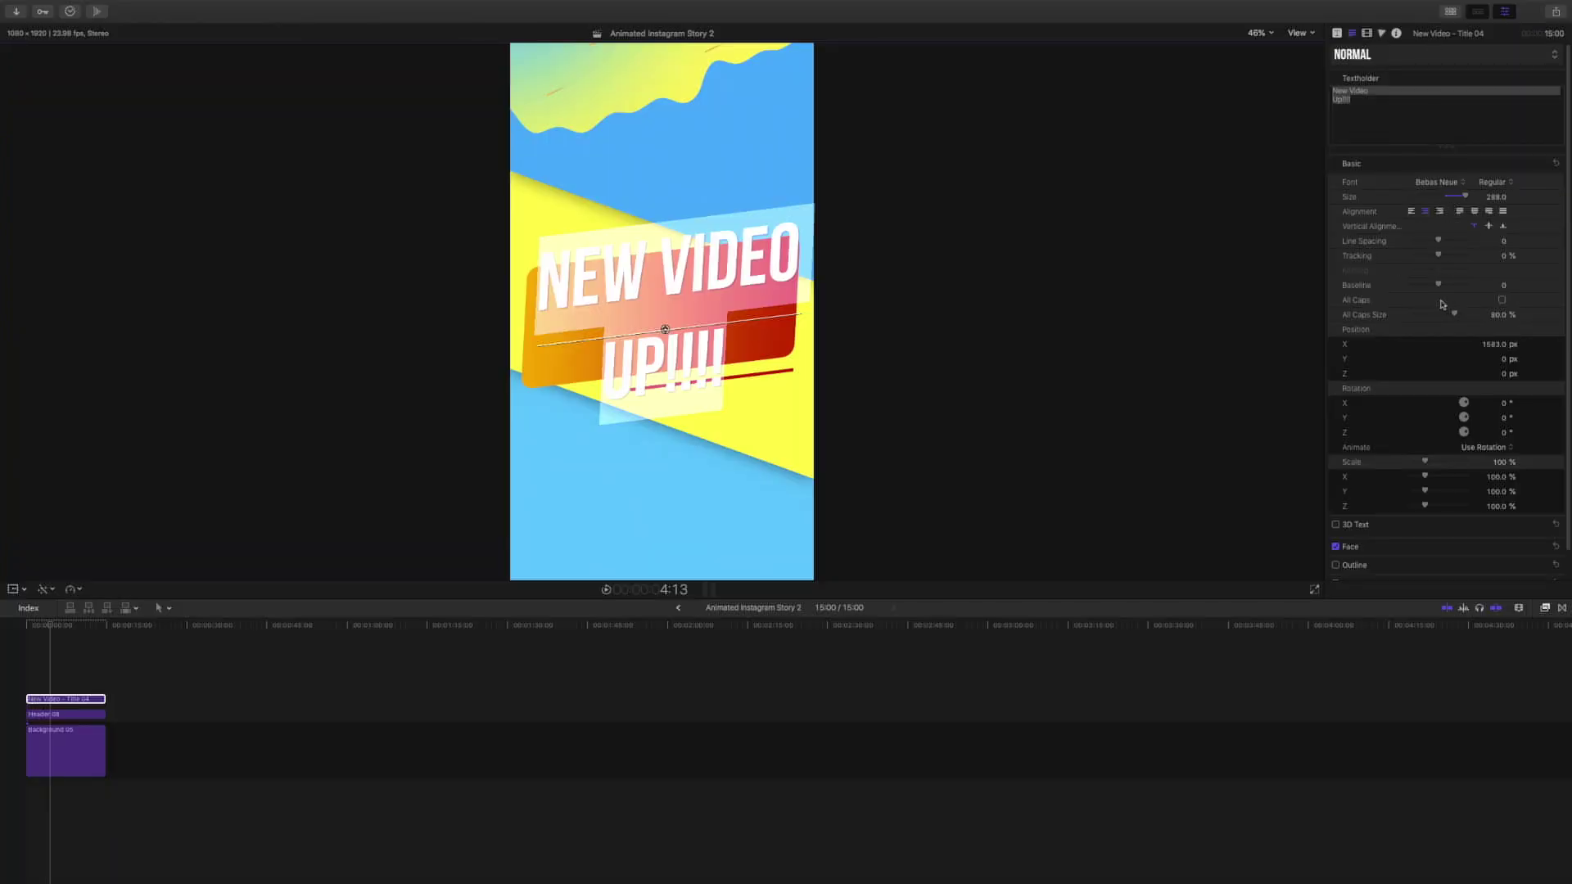
{"action": "left_click_drag", "start_coordinate": [1441, 243], "coordinate": [1407, 245]}
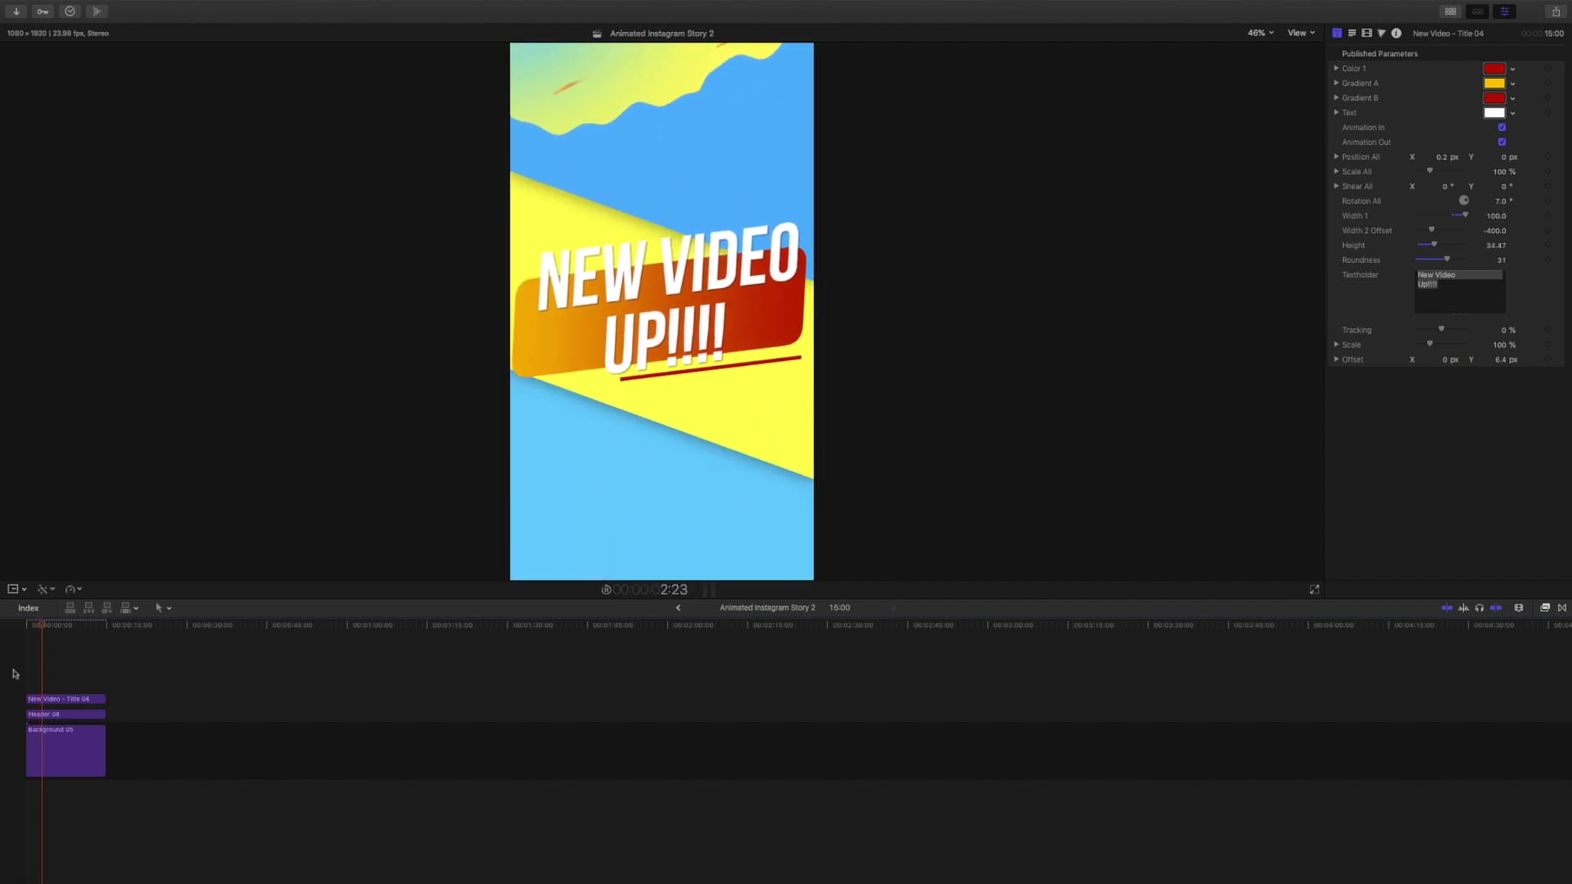
{"action": "key", "text": "Home"}
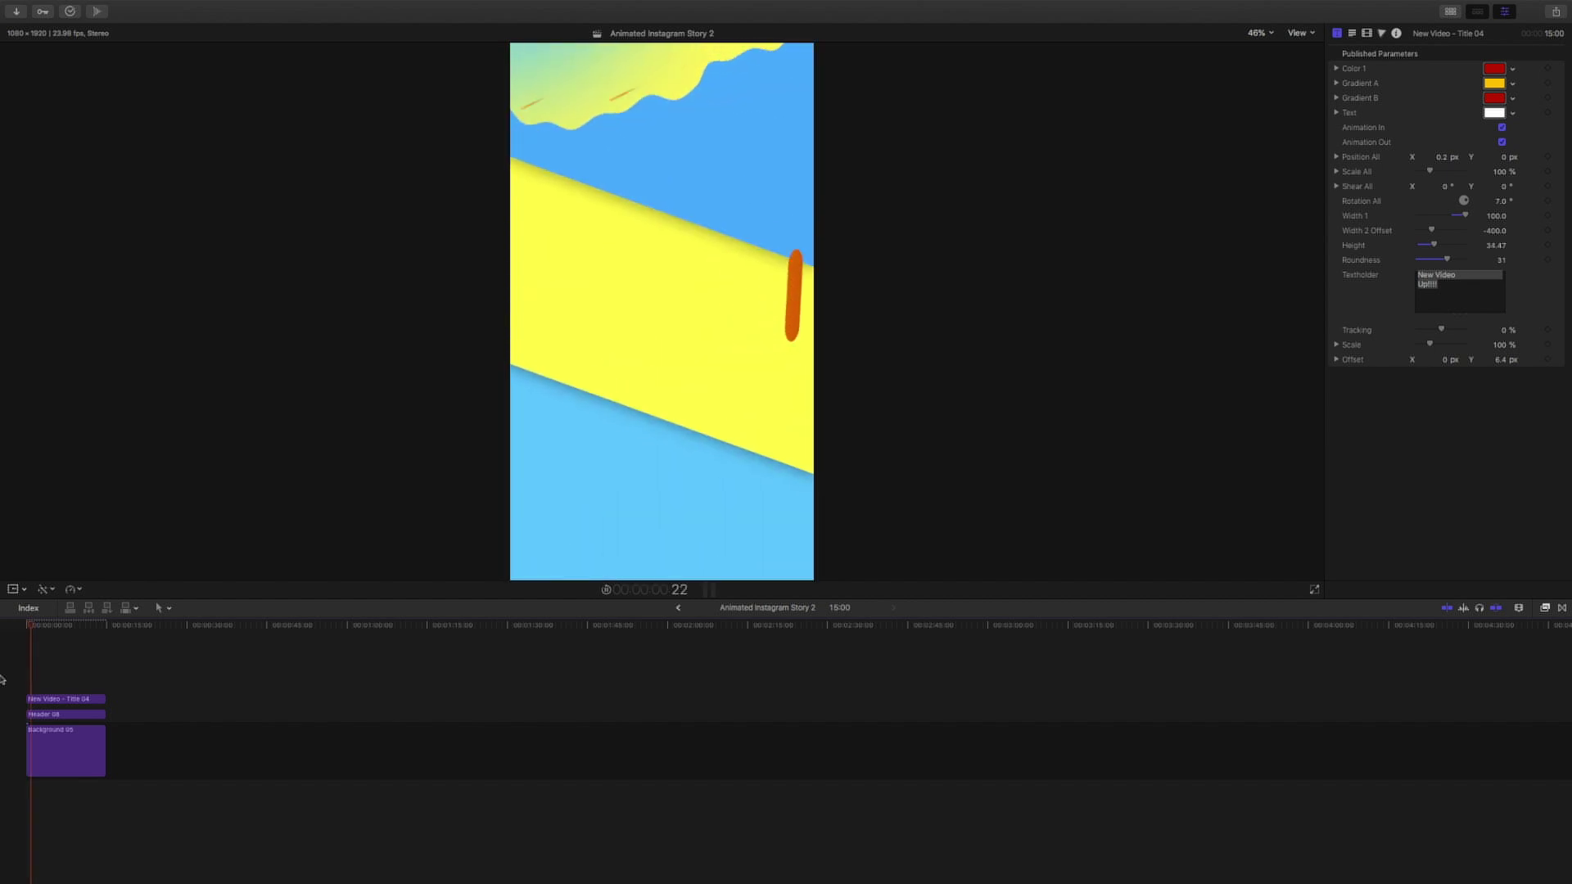
Add SwipeUp 03 from IG_SwipeUp to the story and set its Delay Animation to Fast
{"action": "key", "text": "alt+super+1"}
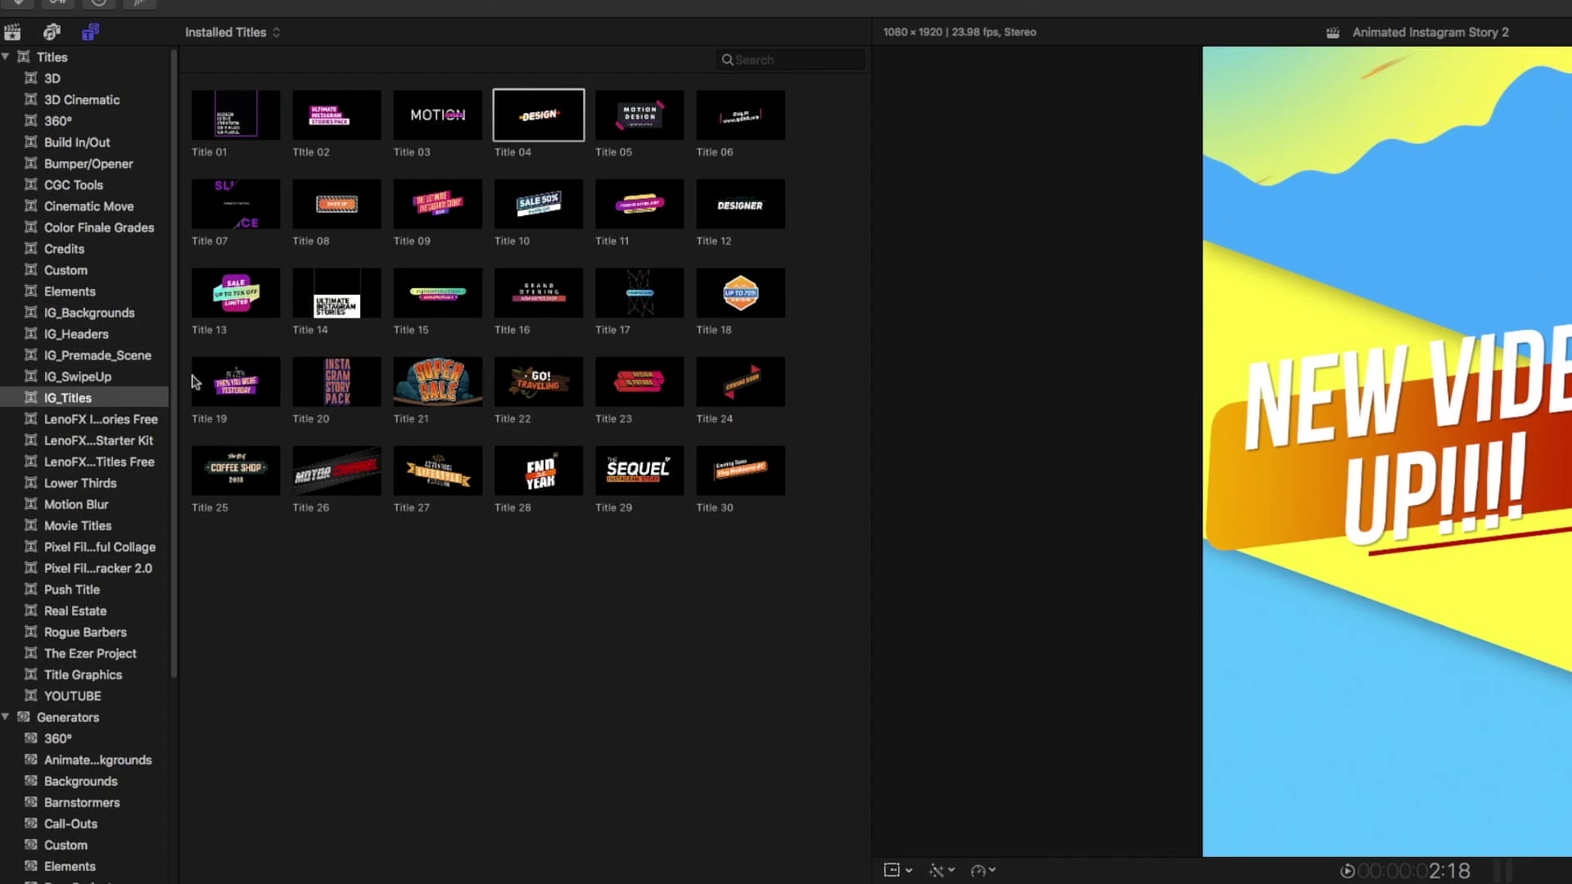
{"action": "left_click", "coordinate": [114, 377]}
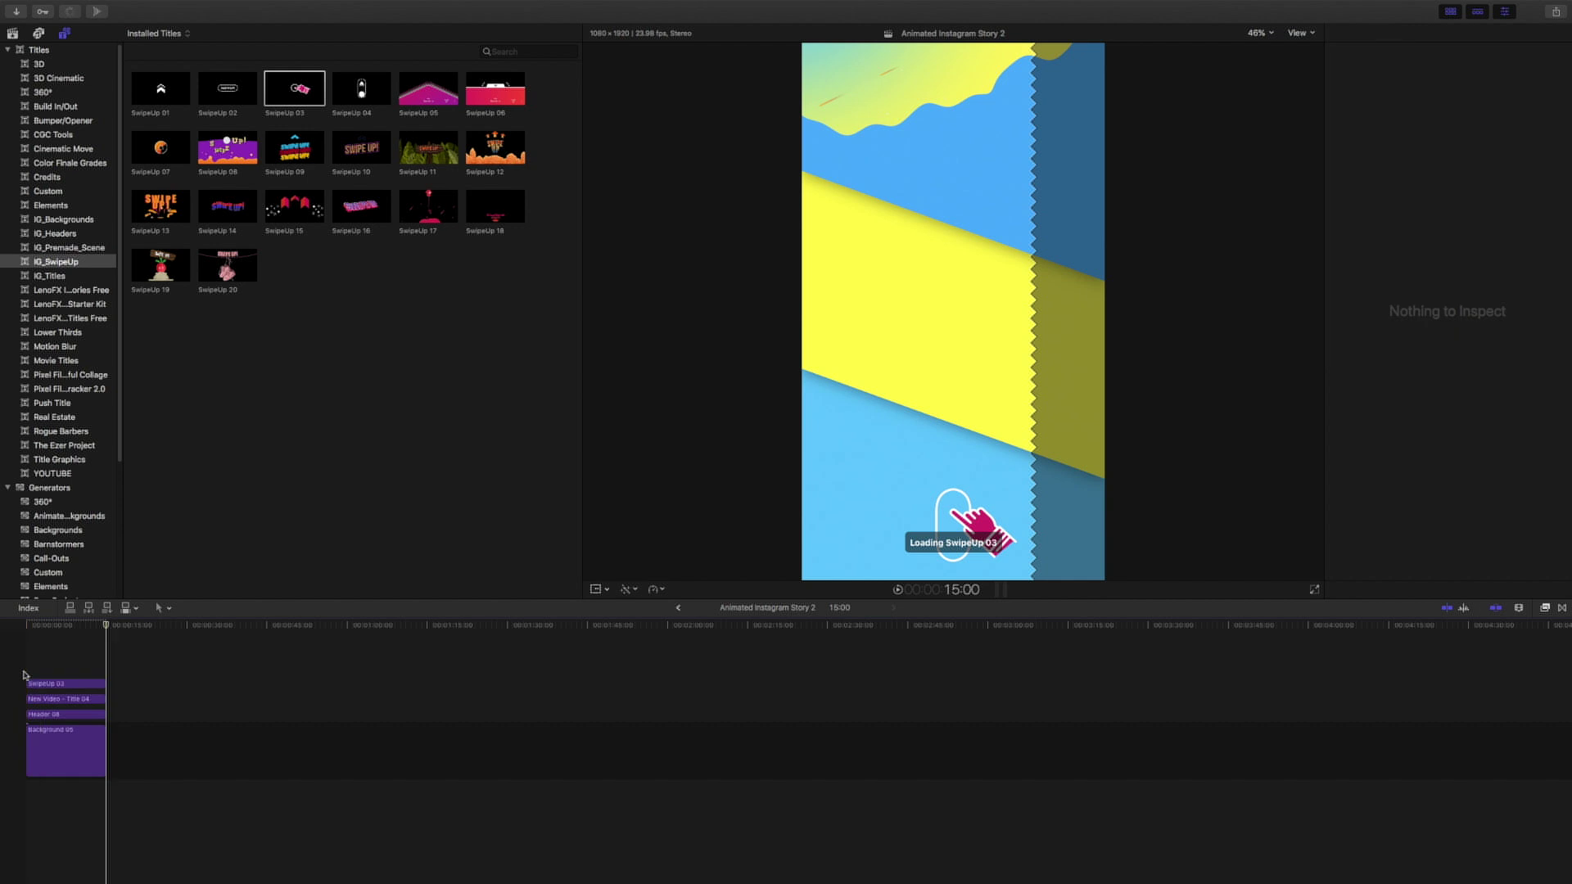
{"action": "key", "text": "space"}
{"action": "key", "text": "super+4"}
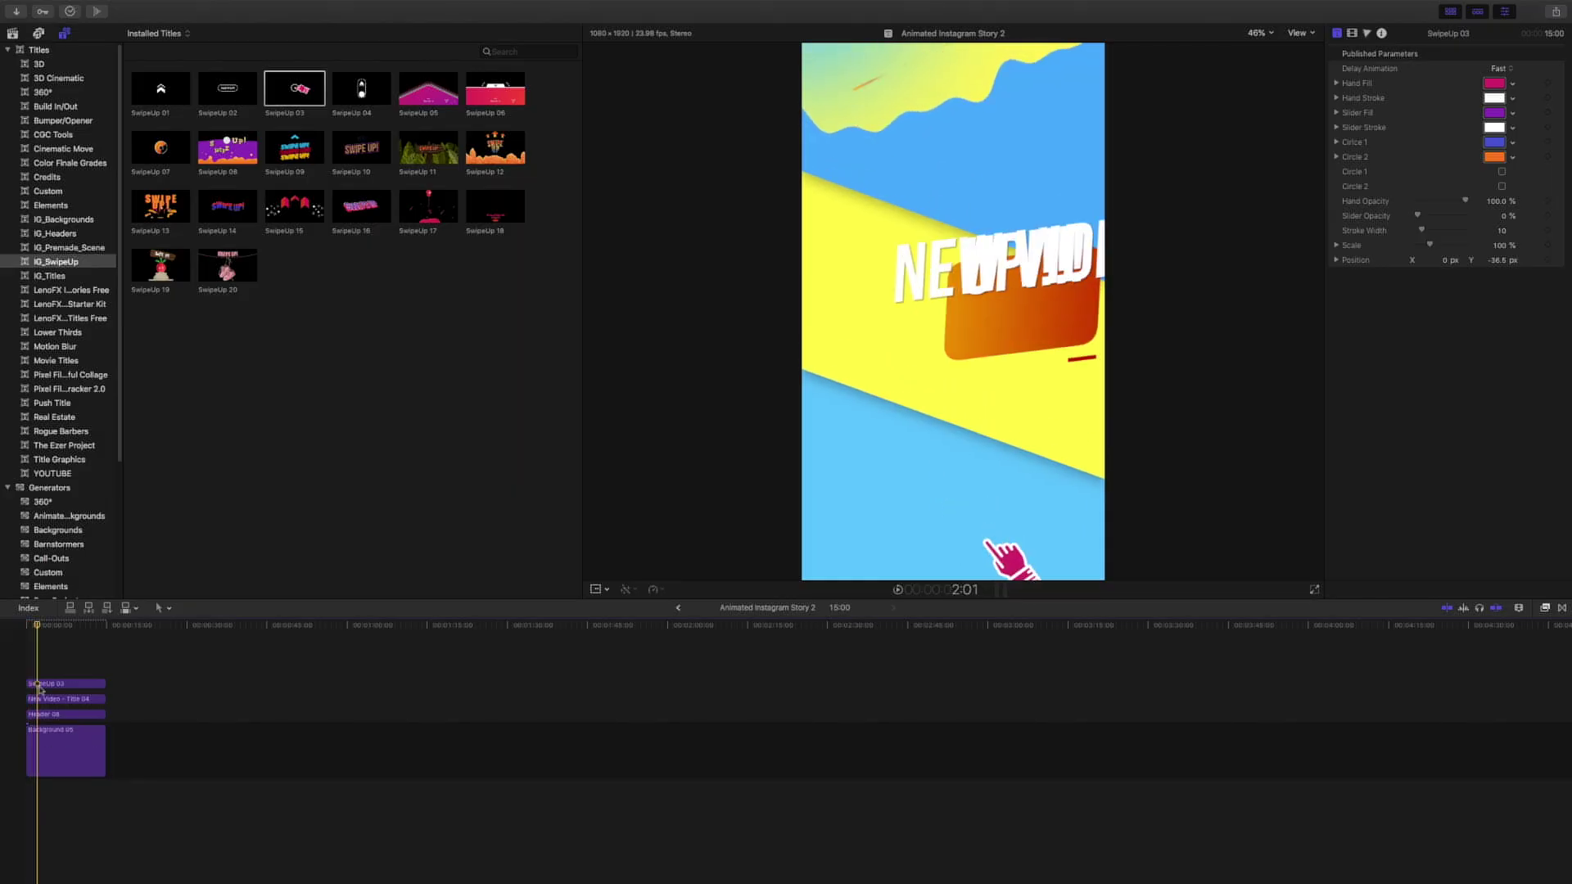
{"action": "left_click", "coordinate": [62, 684]}
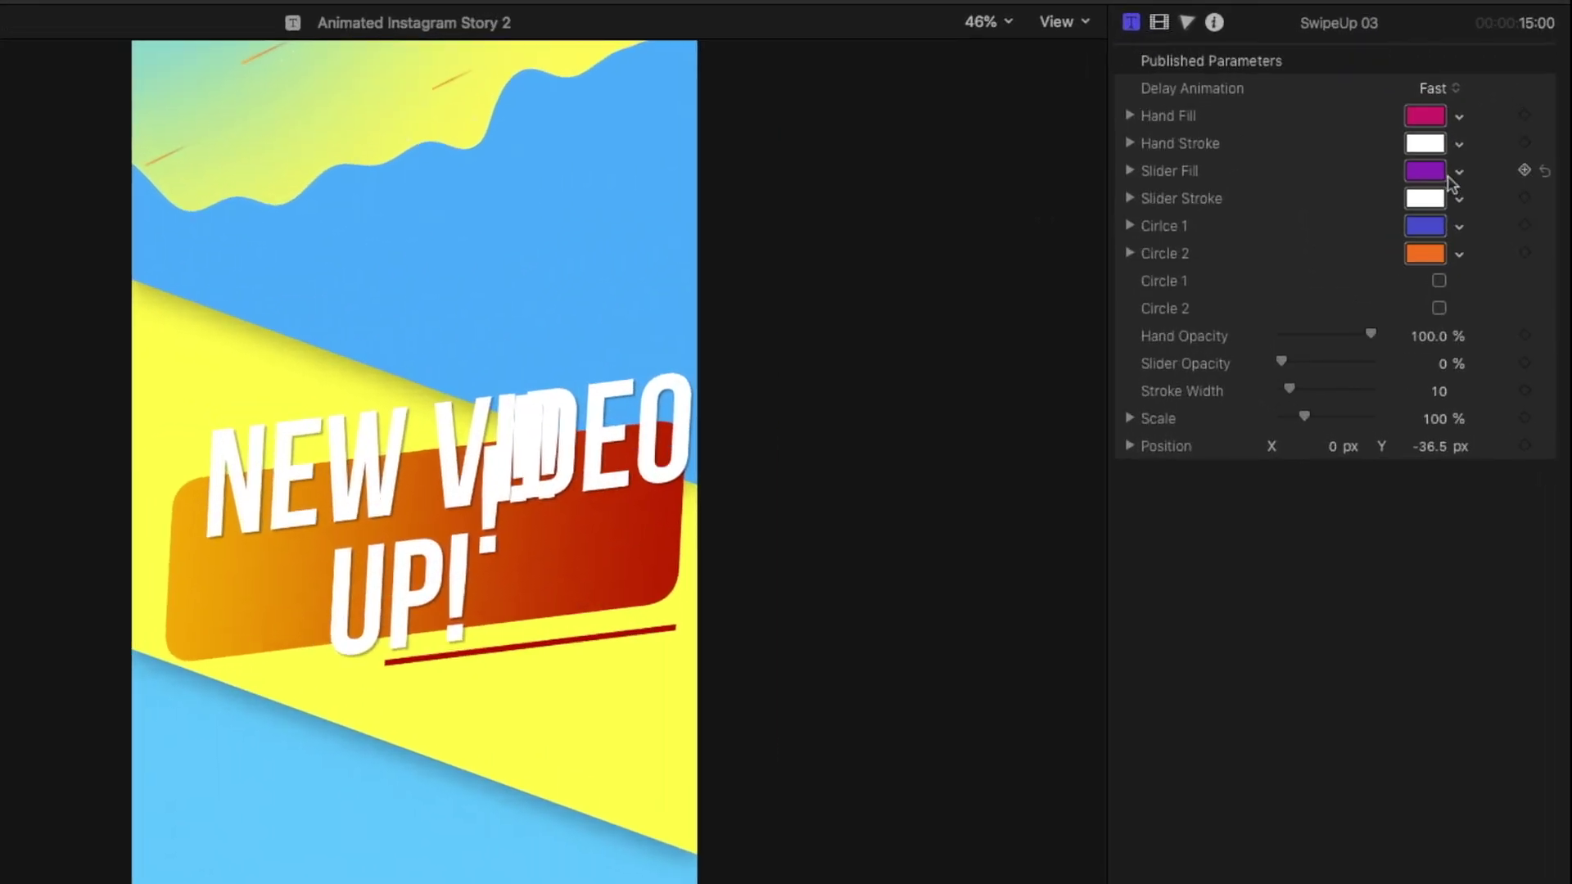
{"action": "left_click", "coordinate": [1442, 87]}
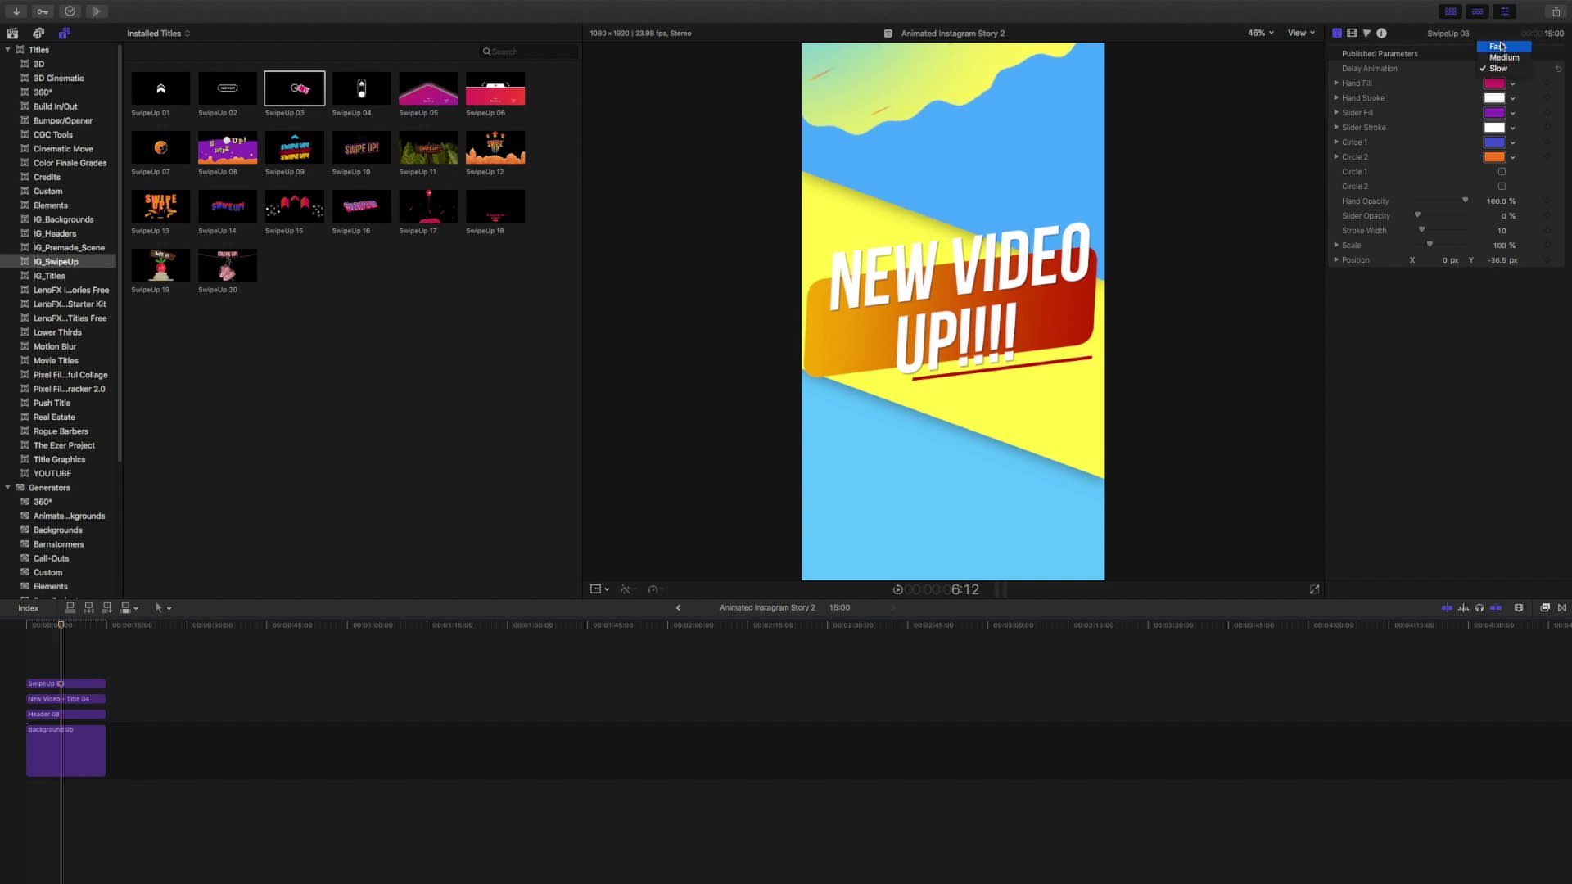
{"action": "left_click", "coordinate": [1505, 48]}
{"action": "left_click", "coordinate": [1503, 188]}
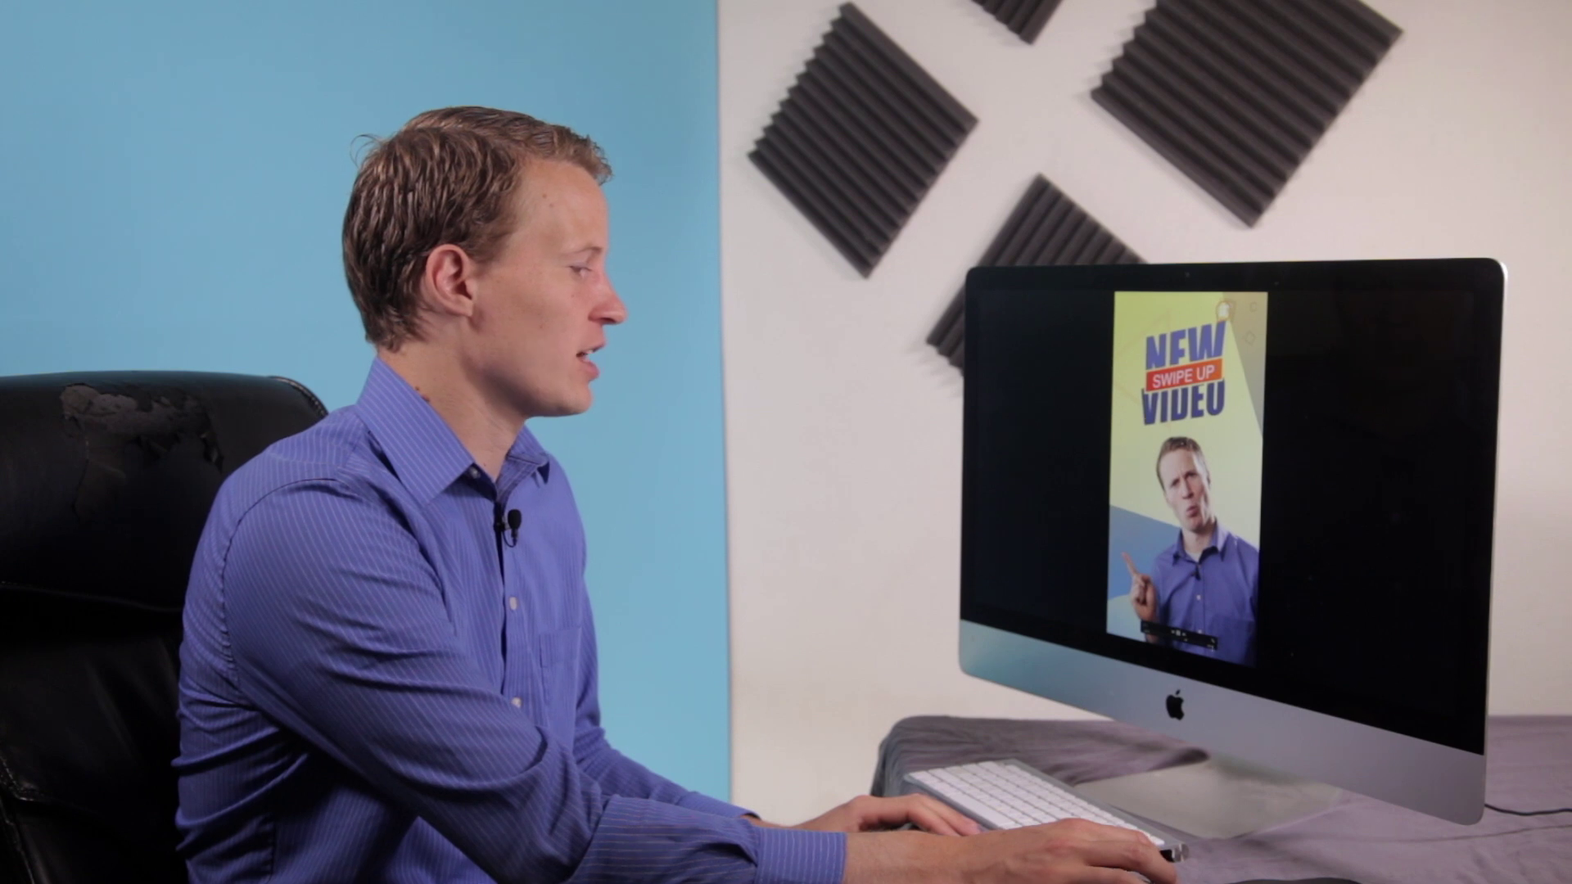
Exit the full-screen preview to edit the Animated Instagram Stories 3 project
{"action": "key", "text": "Escape"}
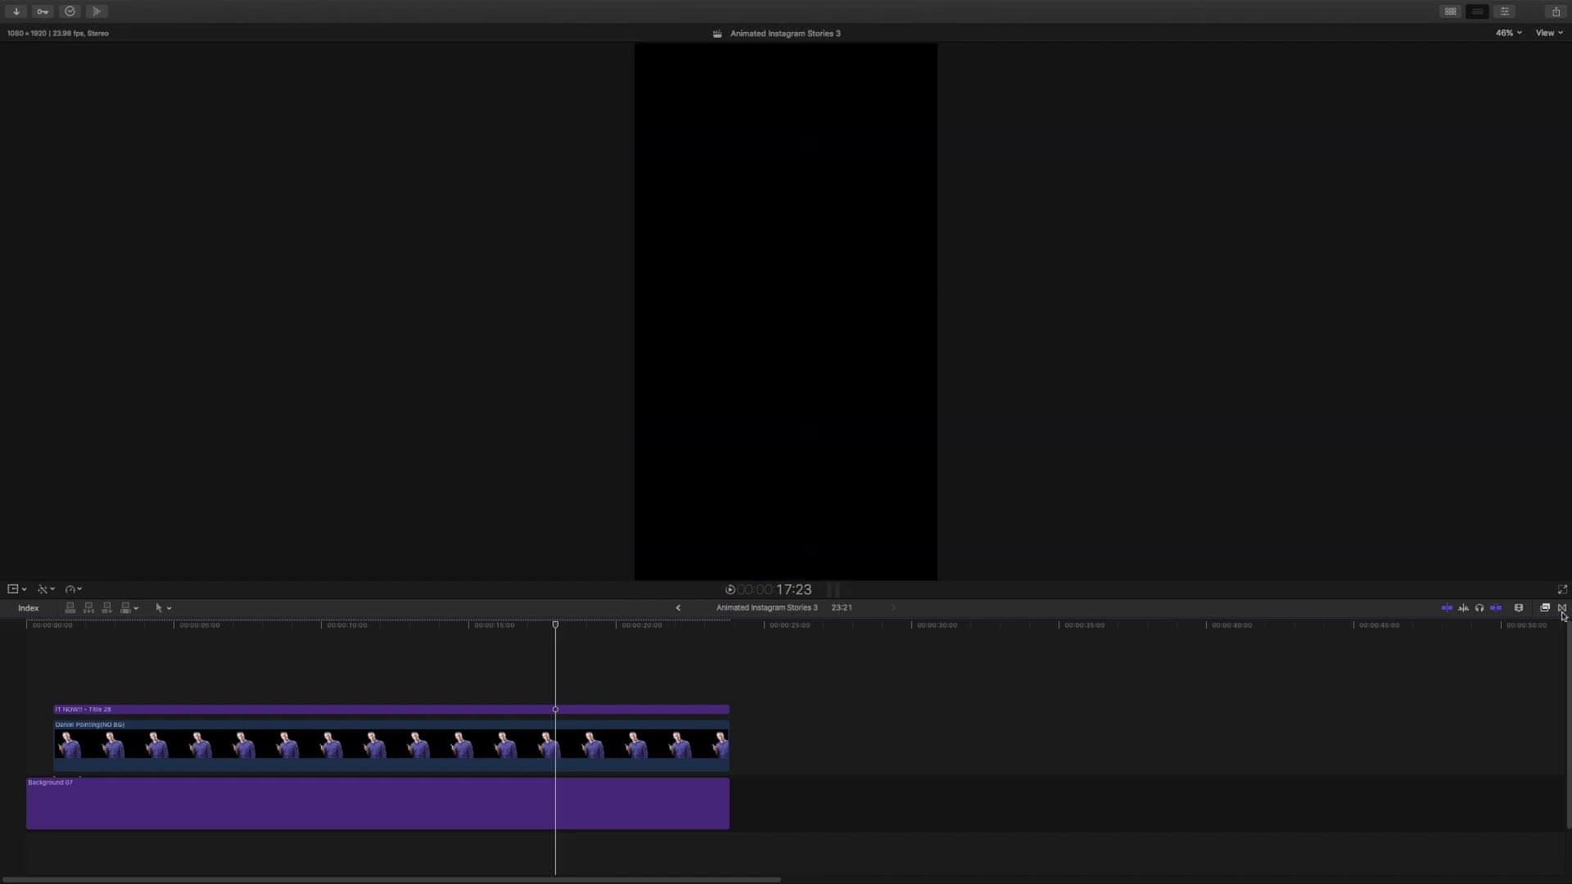
Show the Transitions browser with the IG_Transitions set
{"action": "left_click", "coordinate": [1561, 609]}
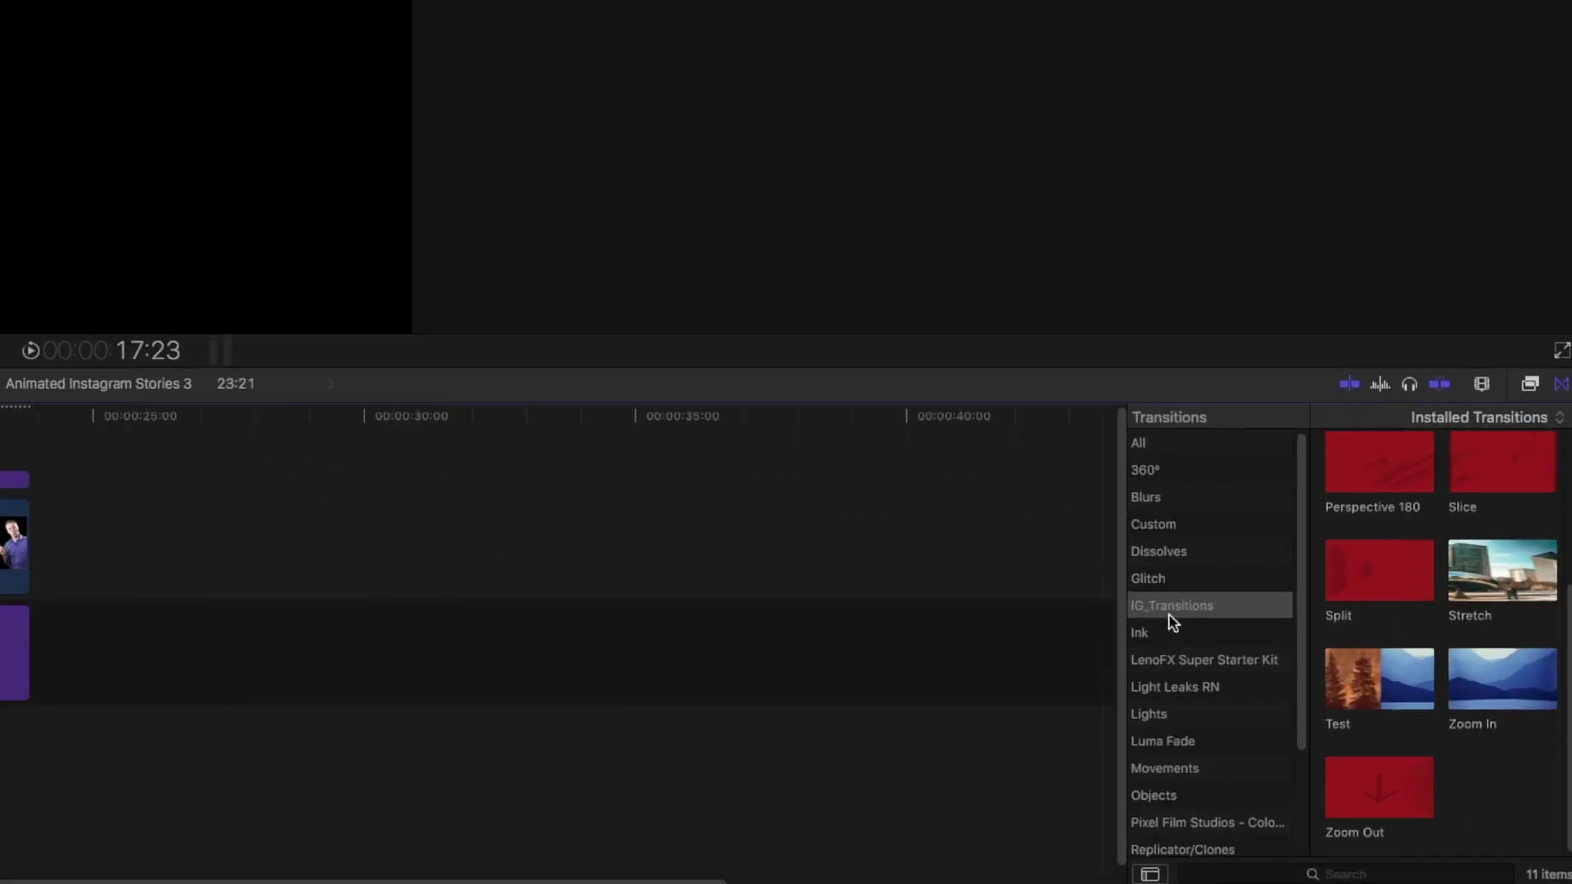